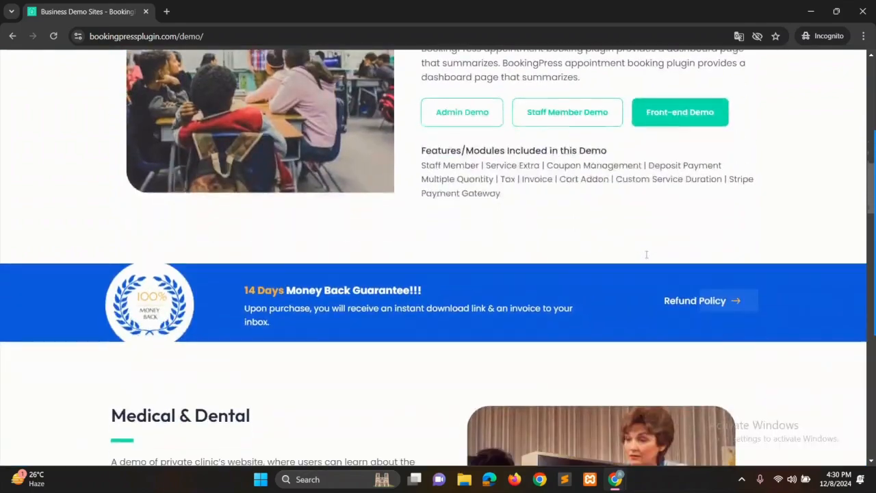
# - Examine the business demos and the feature, module and add-on listings on the BookingPress website
pyautogui.scroll(-10, 647, 258)
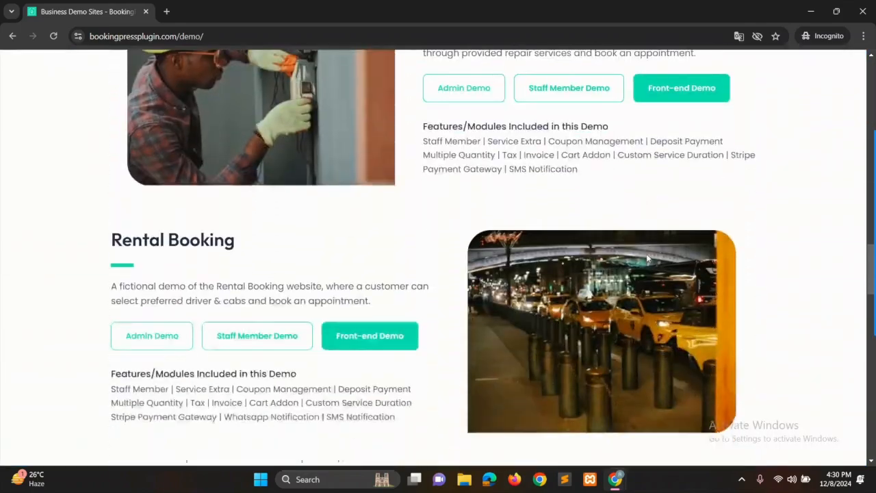
pyautogui.scroll(-3, 647, 258)
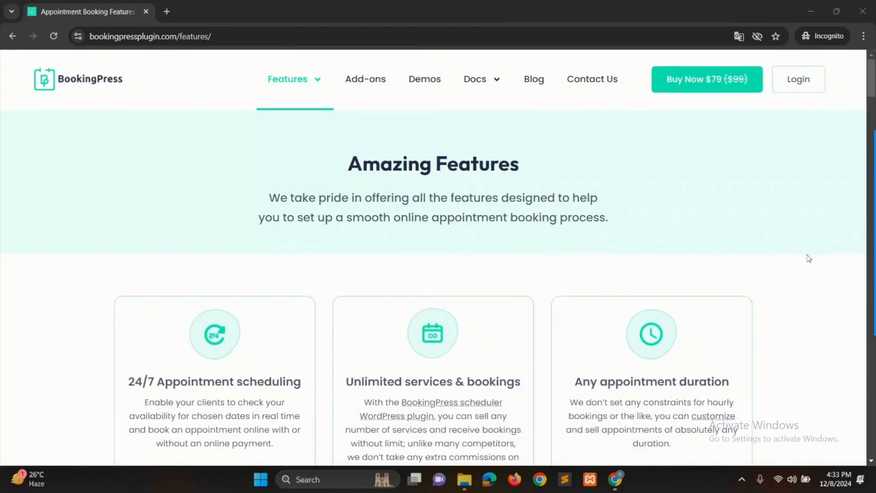
pyautogui.scroll(-5, 809, 258)
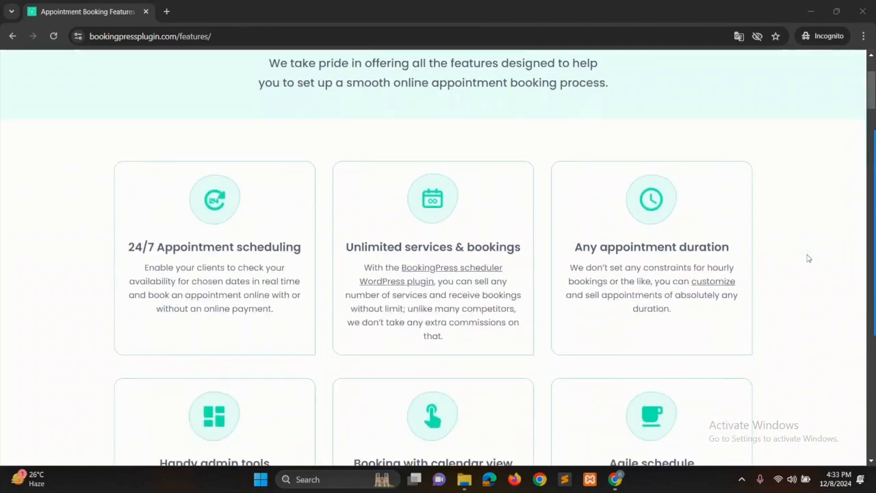
pyautogui.scroll(-5, 808, 258)
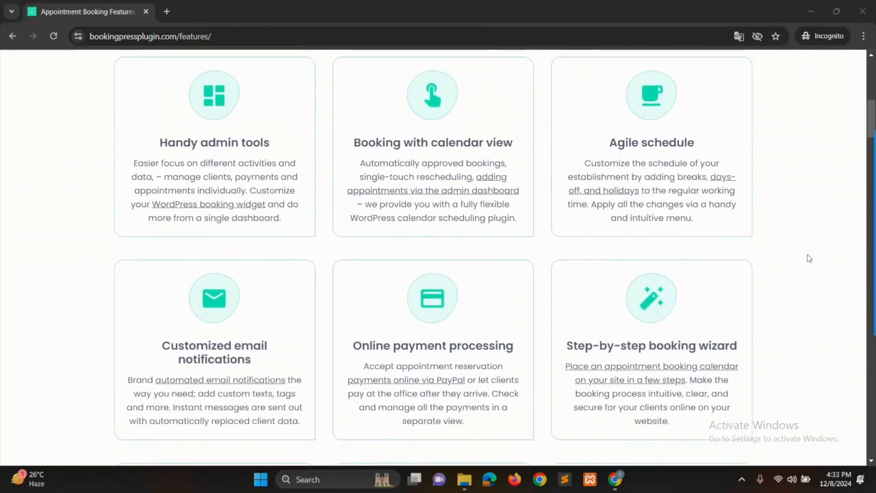
pyautogui.scroll(-6, 808, 258)
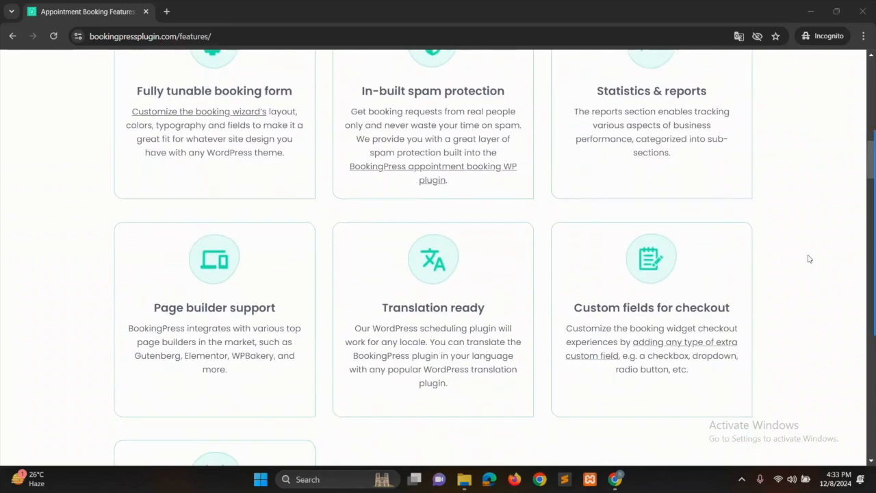
pyautogui.scroll(-5, 808, 258)
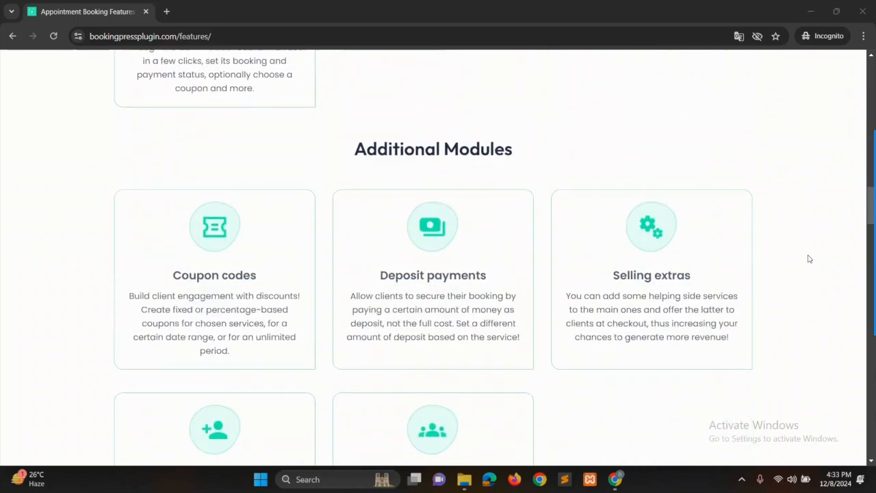
pyautogui.scroll(-6, 810, 260)
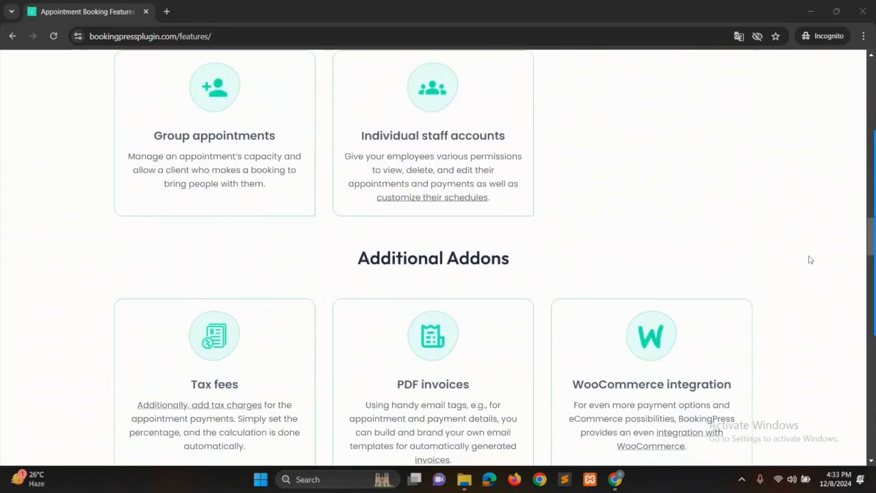
pyautogui.scroll(-2, 811, 261)
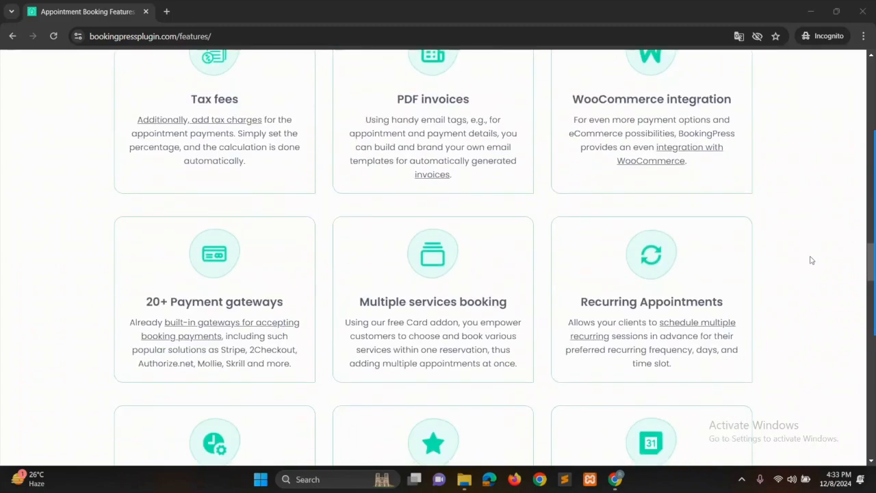
pyautogui.scroll(-12, 811, 260)
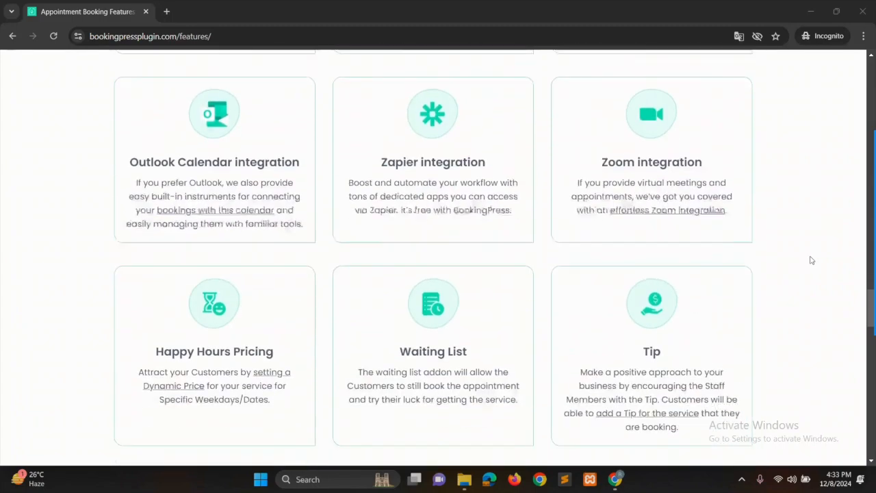
# - Review the BookingPress plugin's description on WordPress.org and view the clinic website's home page
pyautogui.scroll(-3, 811, 260)
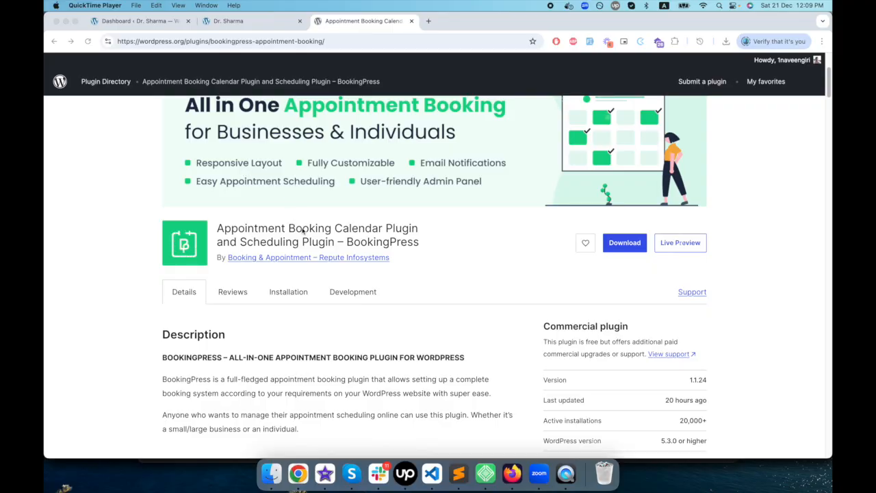
pyautogui.scroll(2, 298, 238)
pyautogui.scroll(-7, 298, 237)
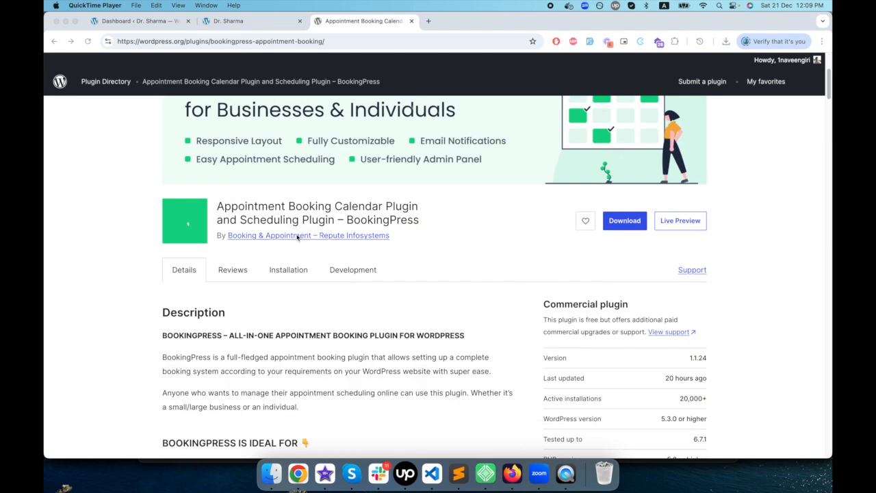
pyautogui.scroll(-2, 298, 199)
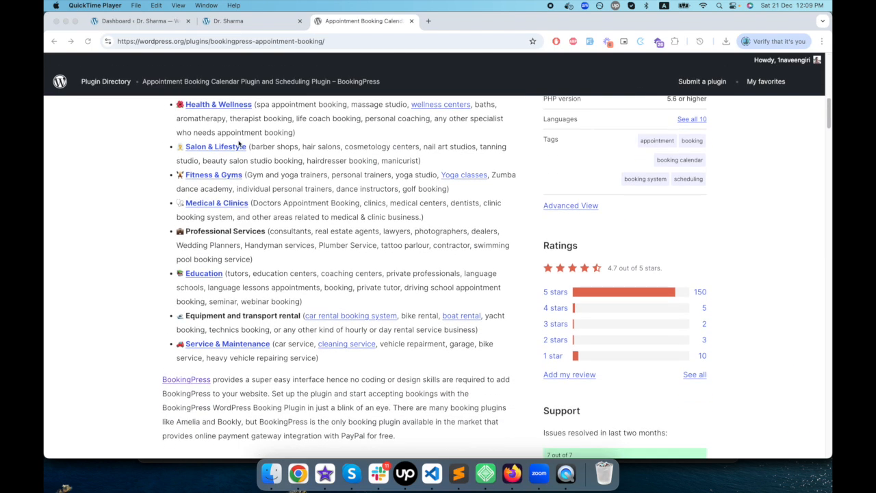
pyautogui.click(231, 23)
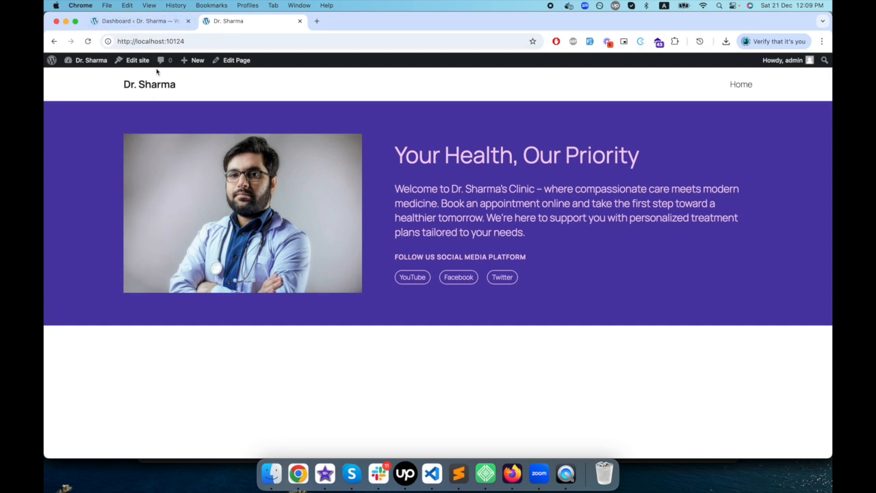
# - Search for "Bookingpress" among the new plugins available to add in the clinic site's WordPress admin
pyautogui.click(128, 22)
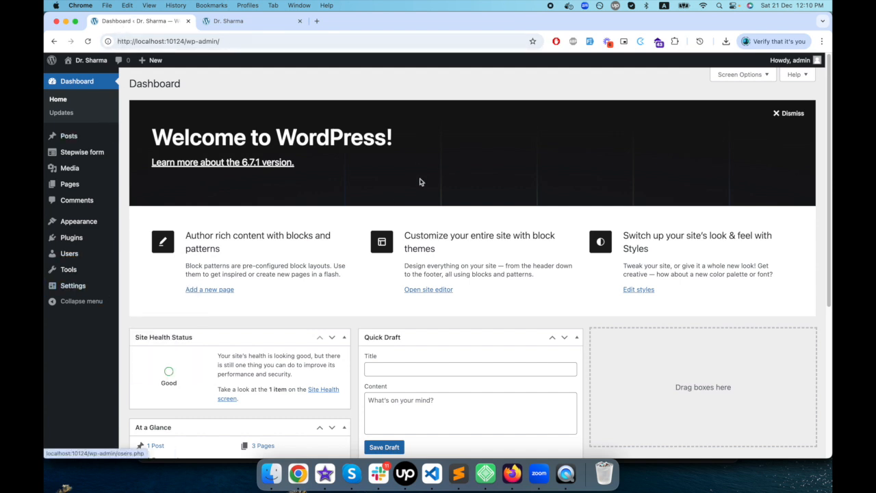
pyautogui.moveTo(102, 237)
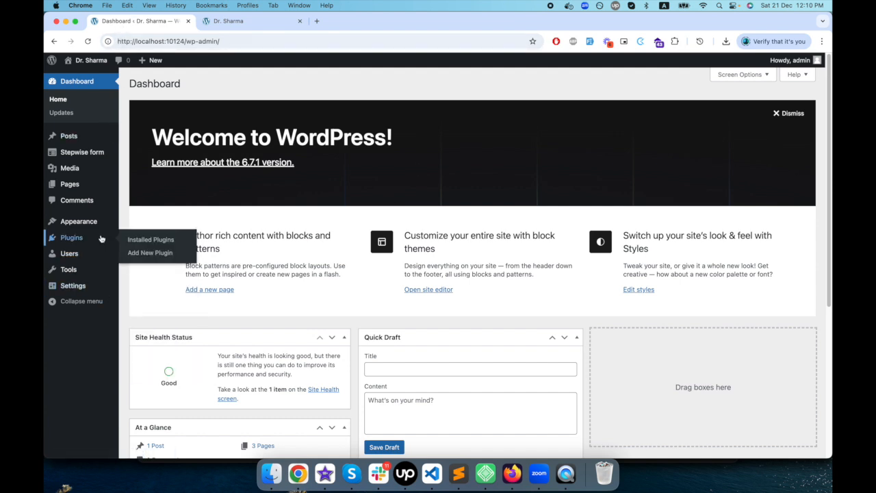
pyautogui.click(149, 253)
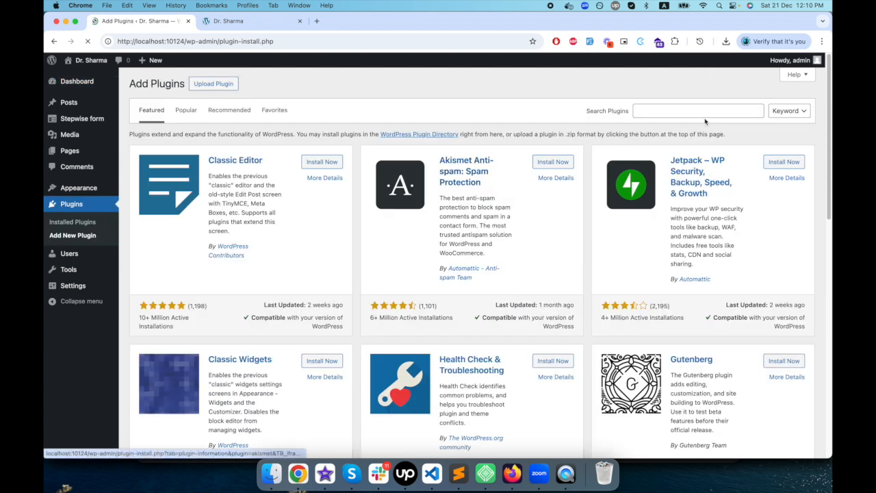
pyautogui.click(704, 111)
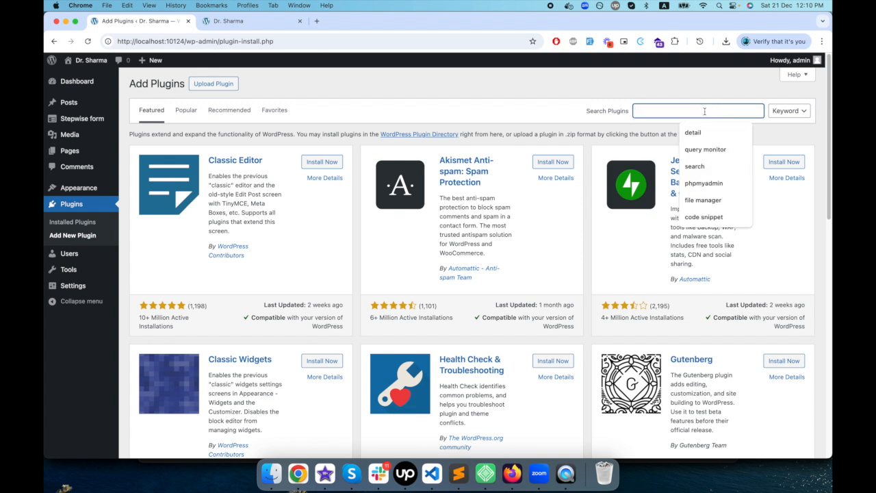
pyautogui.write('Boo')
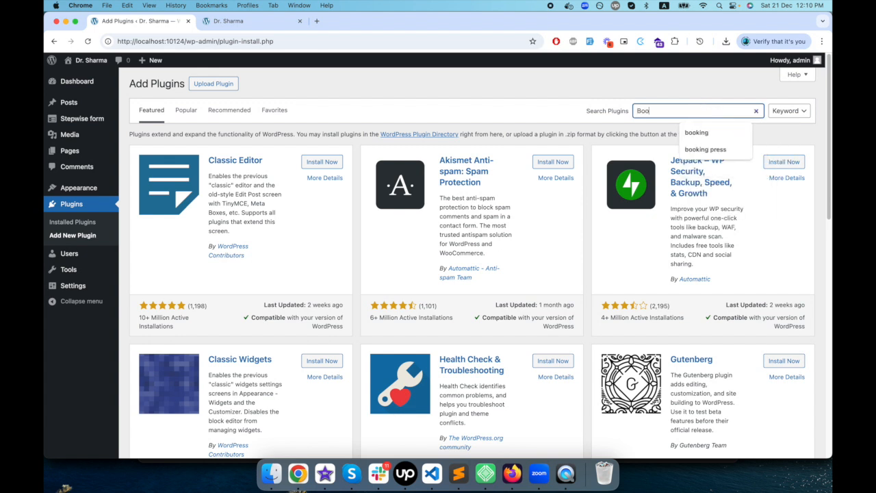
pyautogui.write('kingpress')
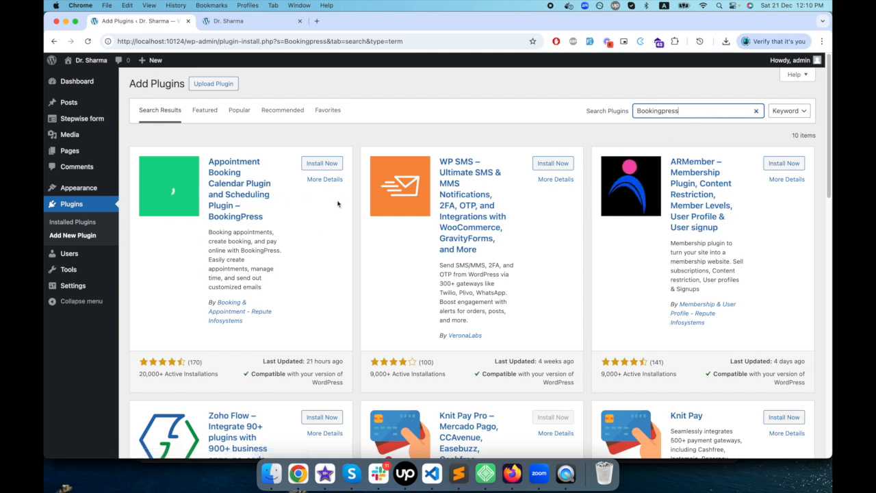
# - Install and activate the BookingPress appointment booking plugin and open its setup wizard
pyautogui.click(327, 165)
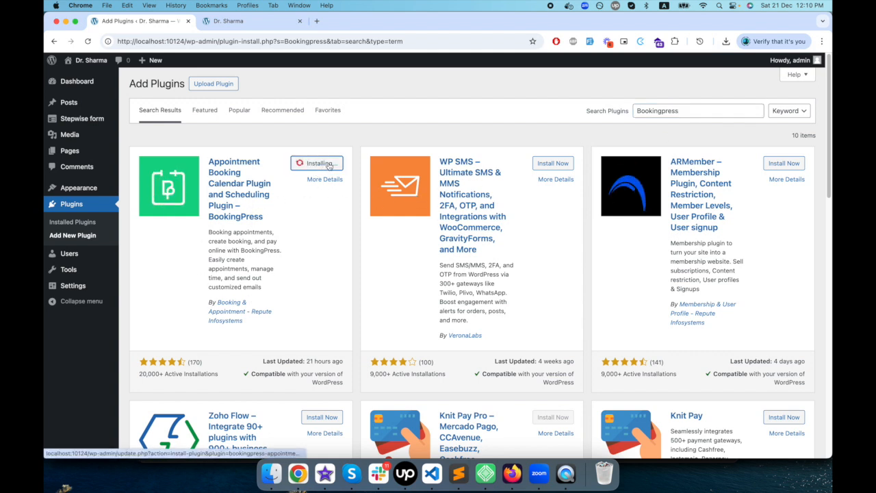
pyautogui.click(333, 164)
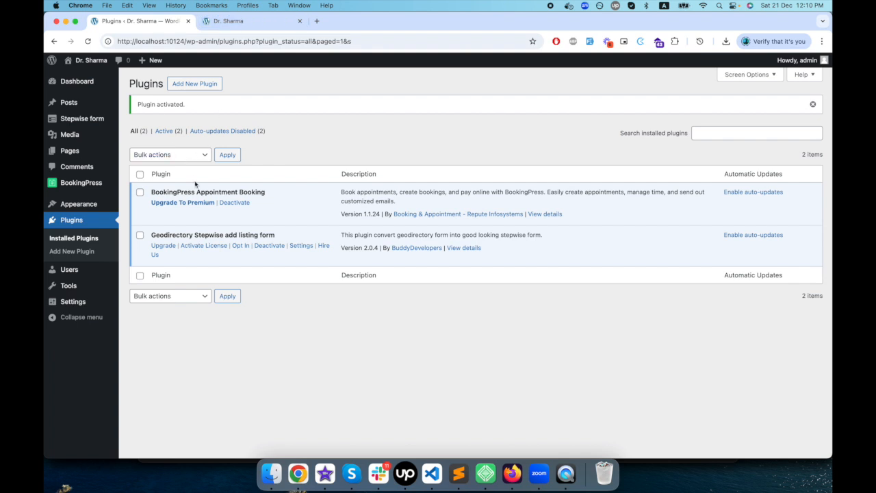
pyautogui.click(83, 184)
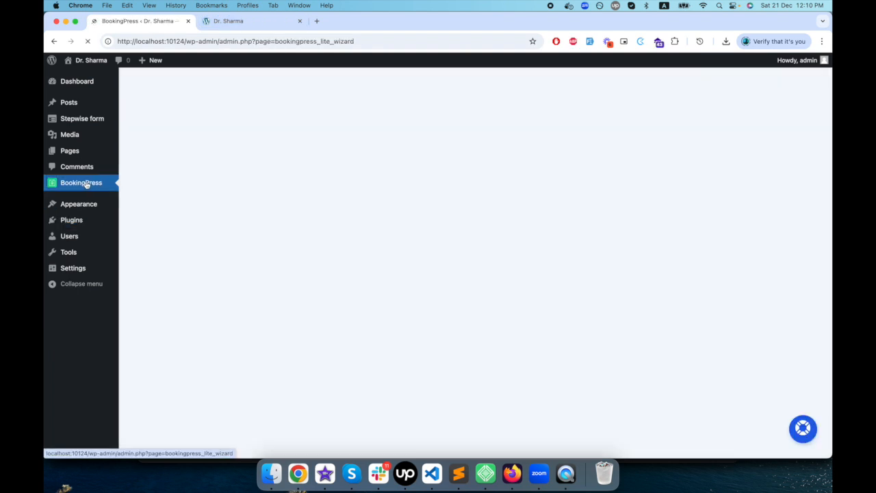
# - Enter the clinic's company name and address in the Your Site stage of the BookingPress setup wizard
pyautogui.scroll(-3, 202, 237)
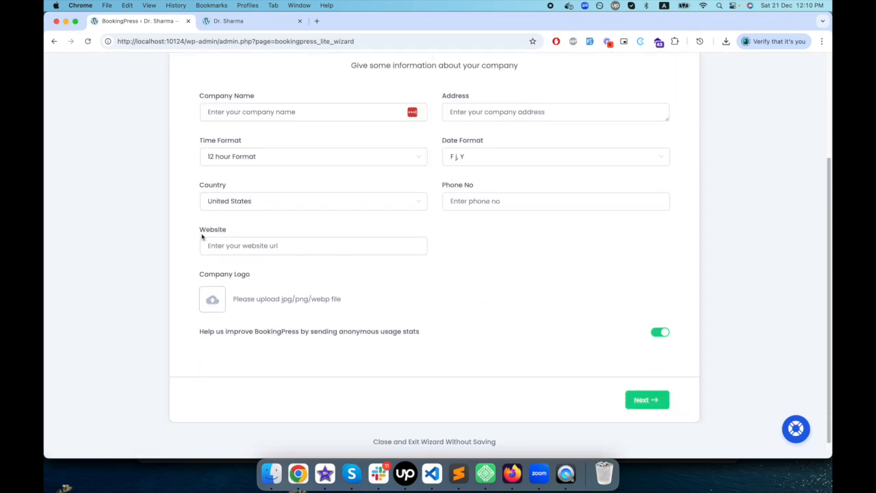
pyautogui.scroll(-1, 202, 237)
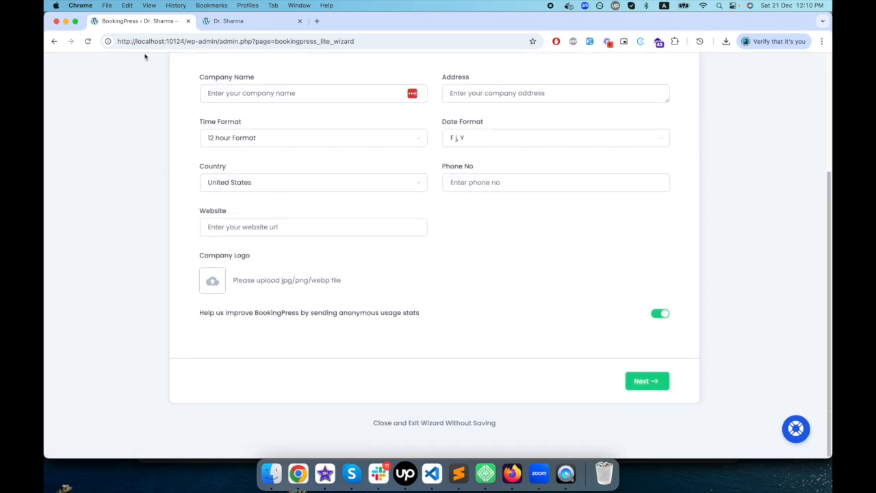
pyautogui.scroll(1, 157, 261)
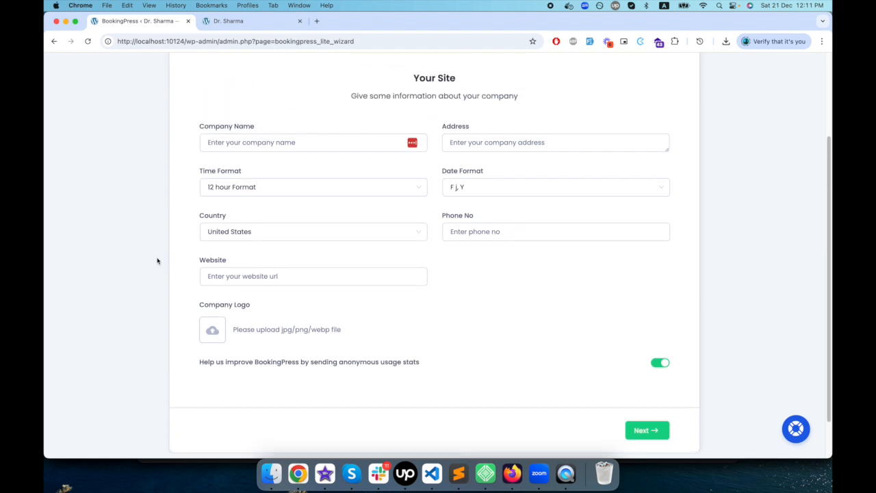
pyautogui.scroll(1, 157, 261)
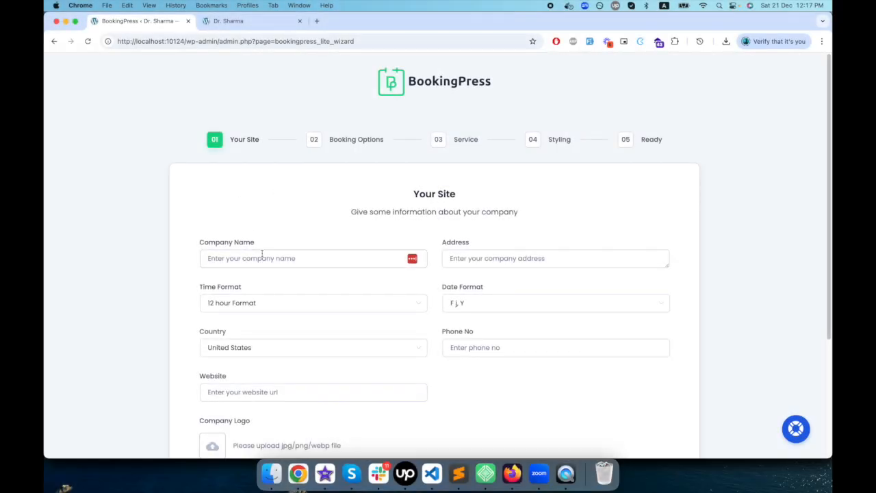
pyautogui.click(262, 258)
pyautogui.write('Dr. Sharma')
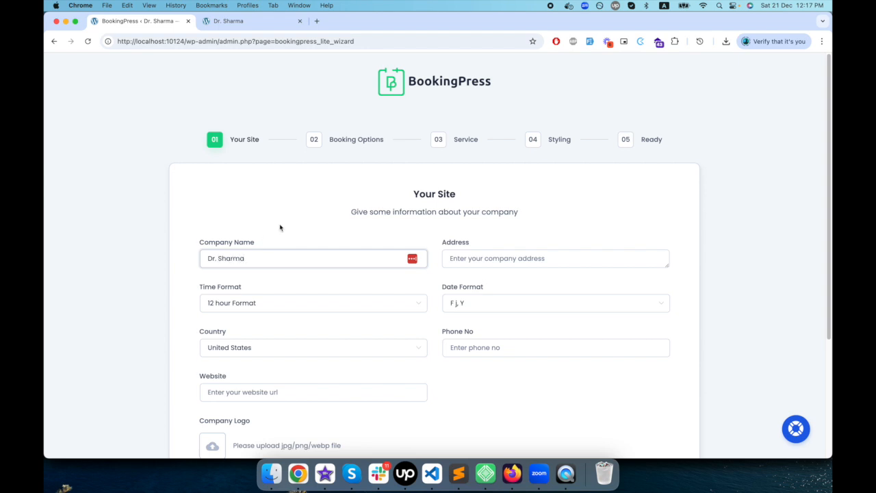
pyautogui.click(484, 258)
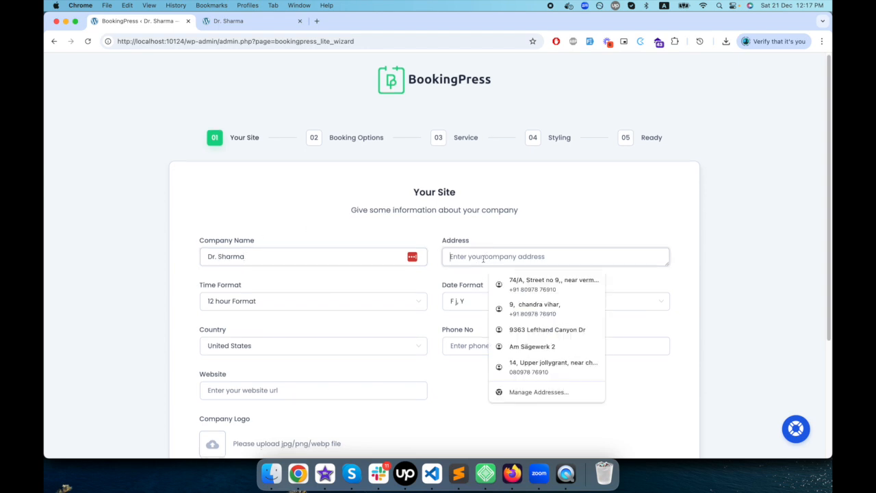
pyautogui.write('Dehradun, India')
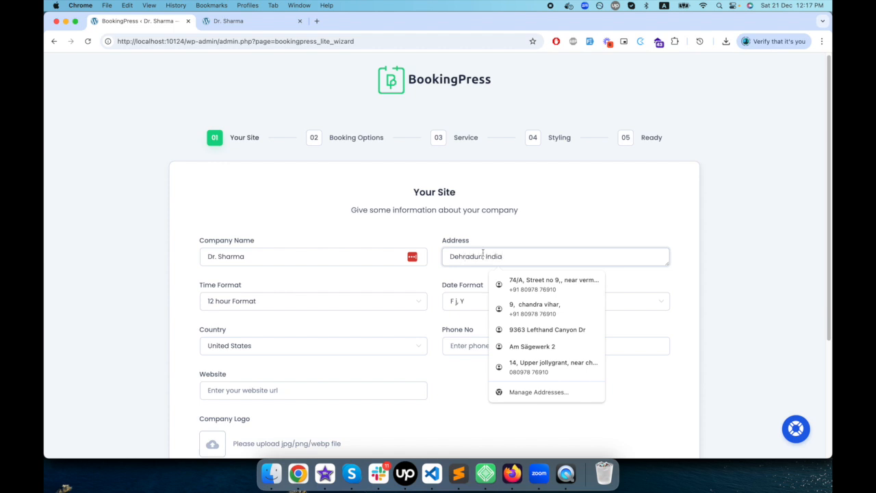
pyautogui.click(404, 277)
# - Set the company's country to India in the site information form
pyautogui.scroll(-2, 449, 358)
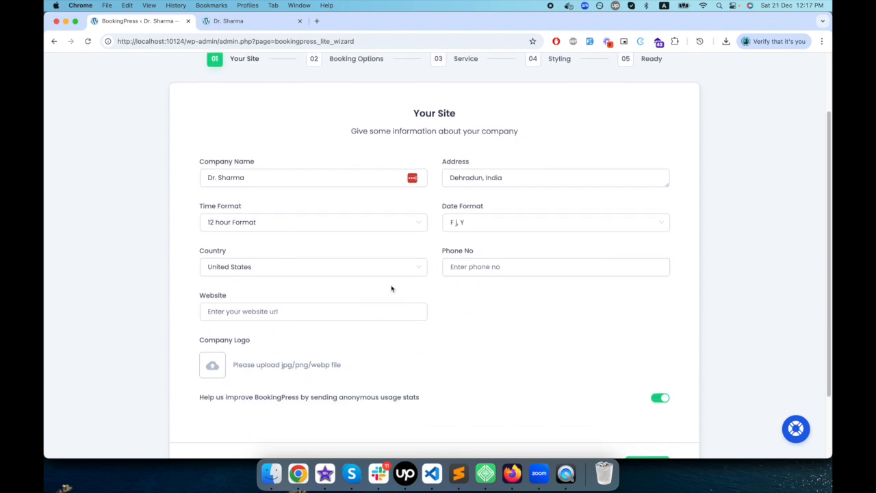
pyautogui.click(296, 272)
pyautogui.write('In')
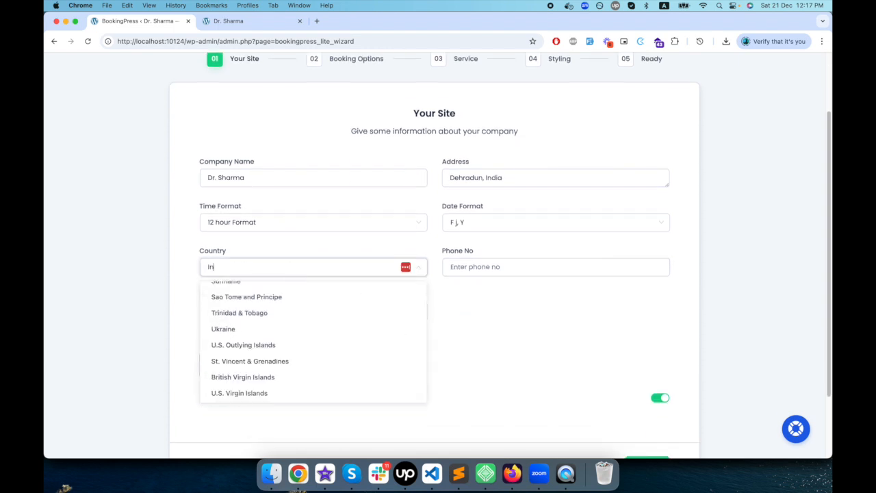
pyautogui.write('dia')
pyautogui.click(289, 292)
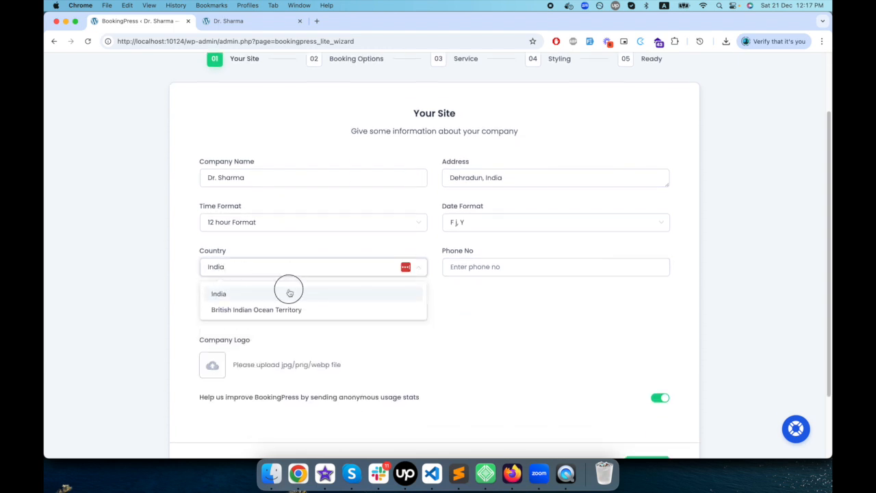
pyautogui.click(493, 267)
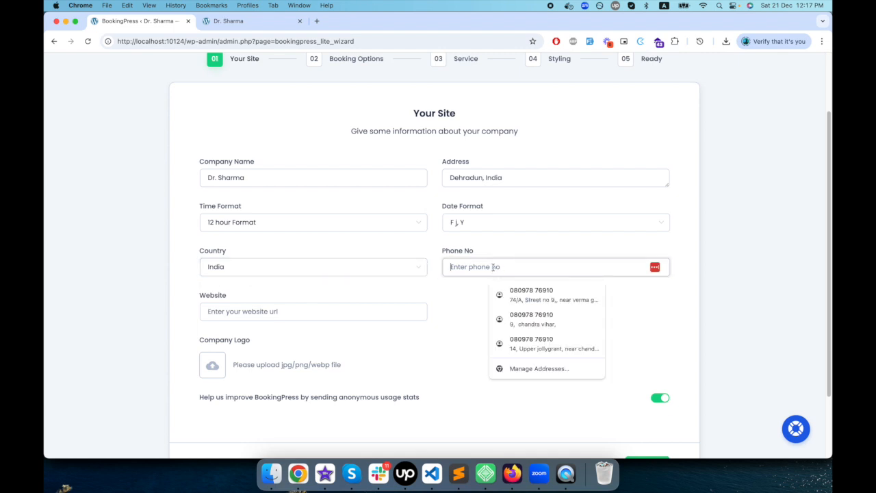
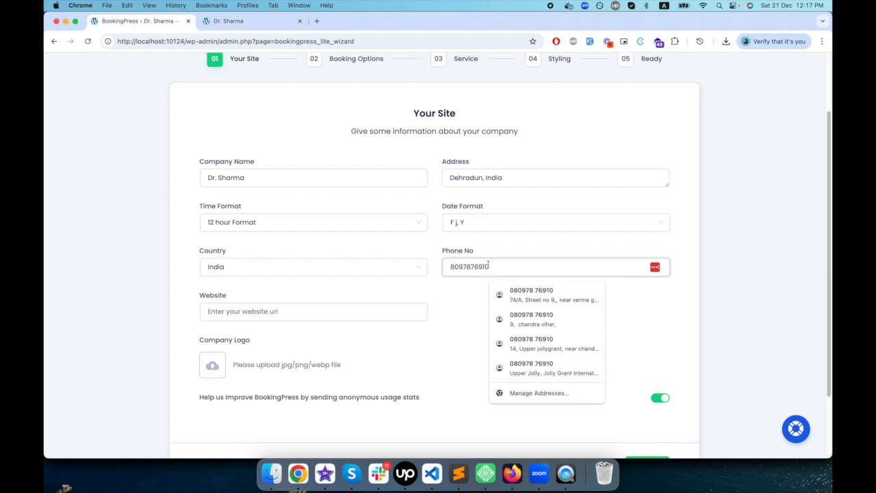
pyautogui.click(355, 303)
pyautogui.click(262, 314)
pyautogui.write('https://drsharma.in')
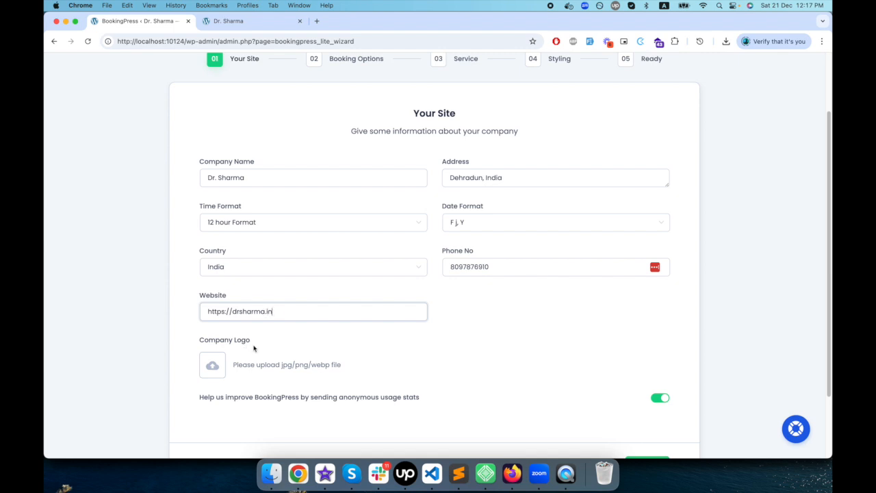
# - Submit the completed site information and continue to the Booking Options stage of the wizard
pyautogui.scroll(-3, 321, 358)
pyautogui.click(548, 361)
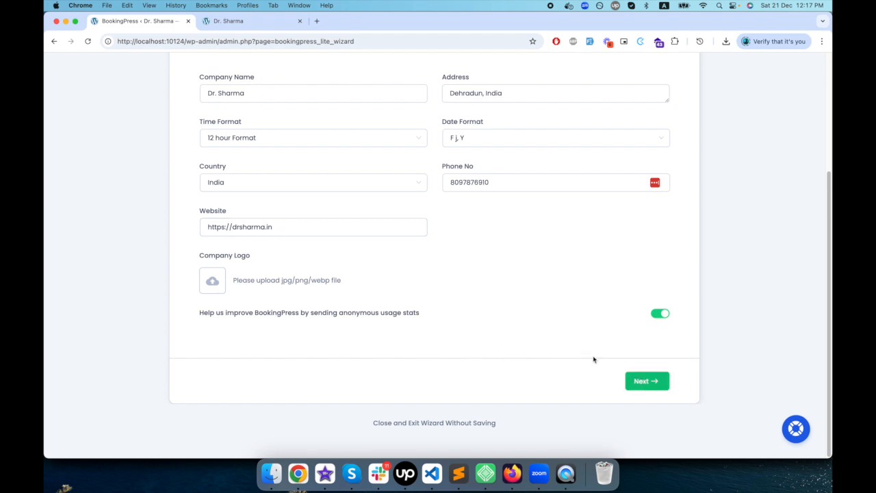
pyautogui.click(639, 379)
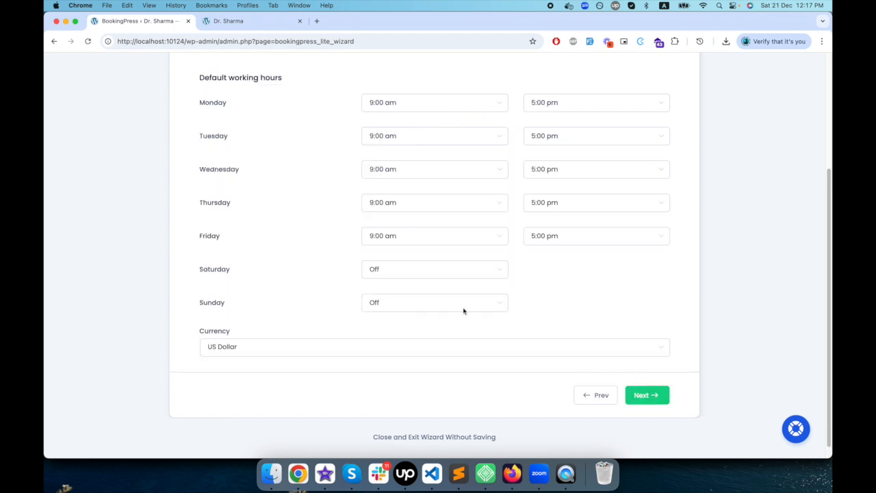
# - Keep the default working hours, set the currency to Indian Rupee, and continue to the Service stage
pyautogui.scroll(3, 421, 293)
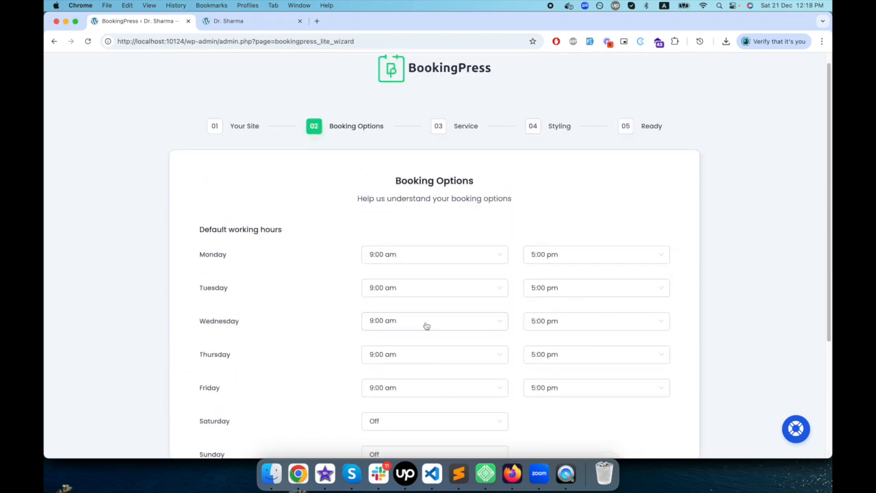
pyautogui.scroll(-5, 426, 325)
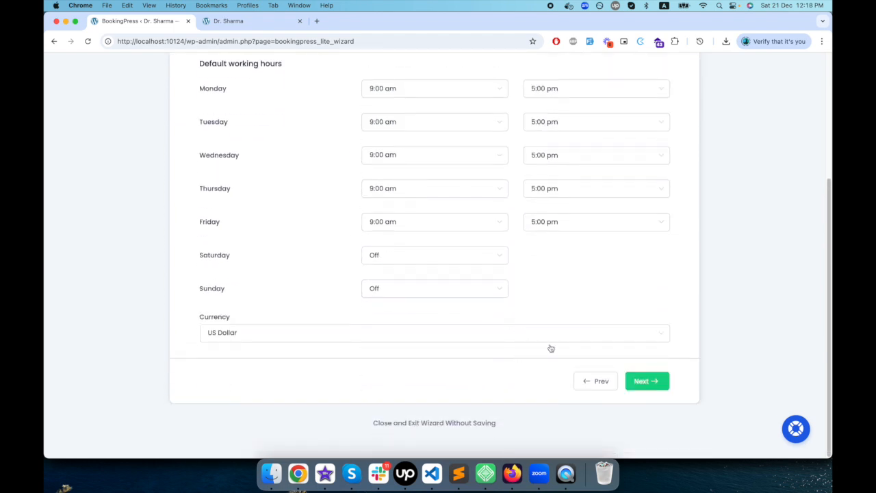
pyautogui.click(531, 334)
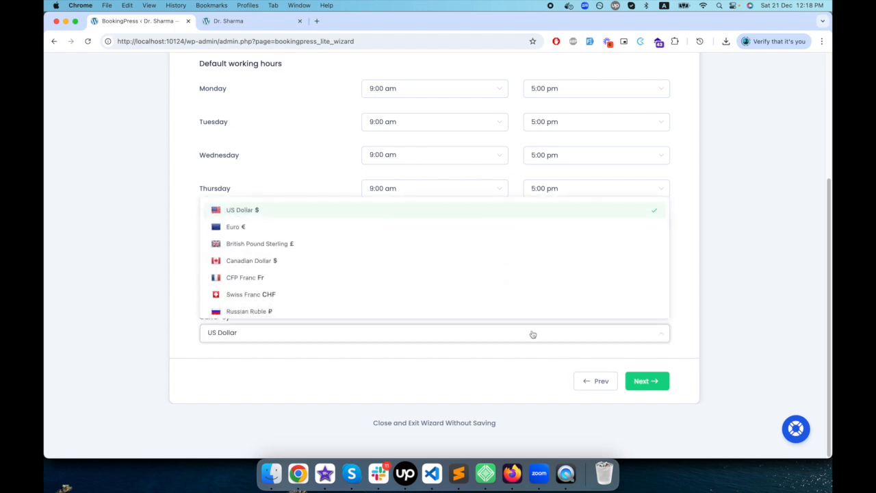
pyautogui.scroll(-10, 471, 295)
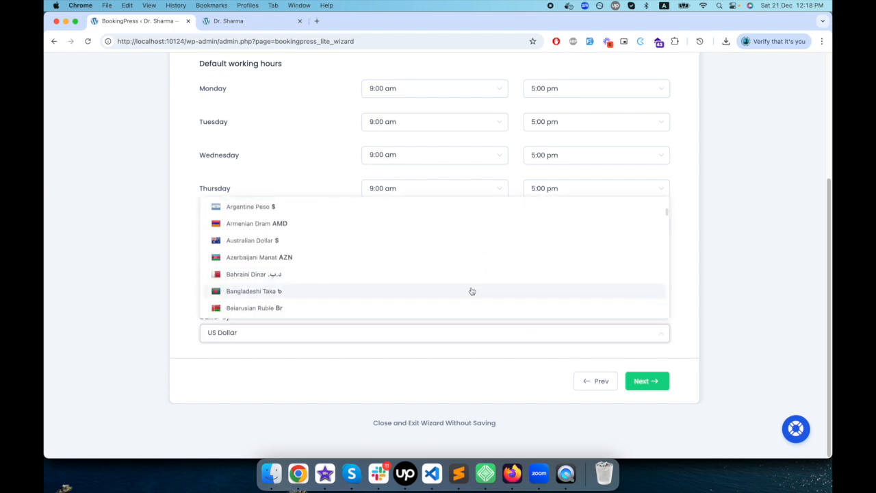
pyautogui.click(420, 233)
pyautogui.click(649, 381)
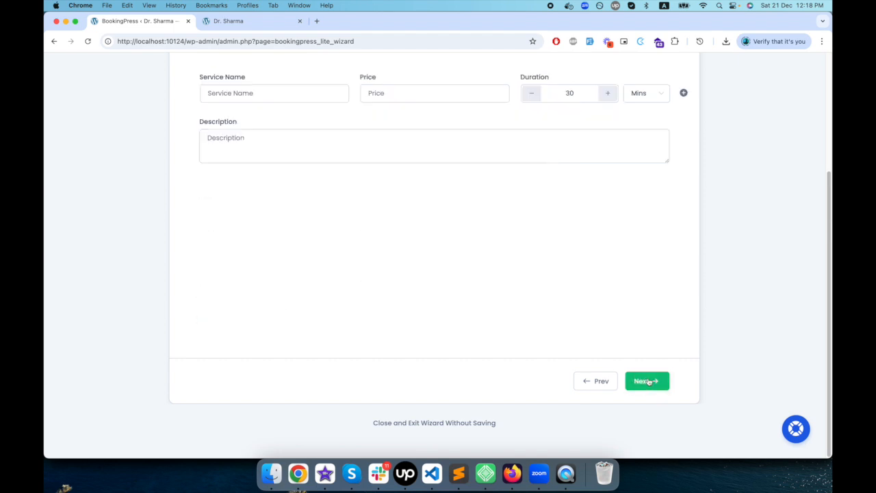
# - Name the first service General Consultations, copied from the Medical Services notes in Sublime Text, and set its price to 500 in Chrome
pyautogui.scroll(2, 410, 274)
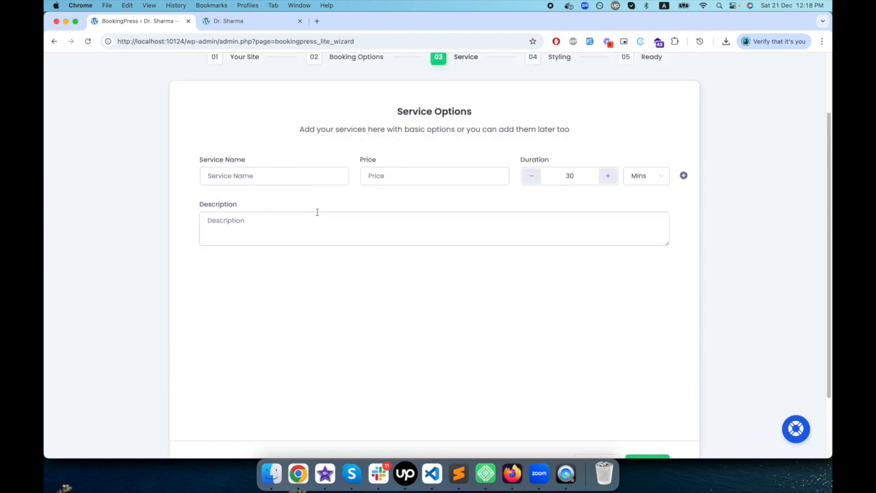
pyautogui.scroll(2, 317, 212)
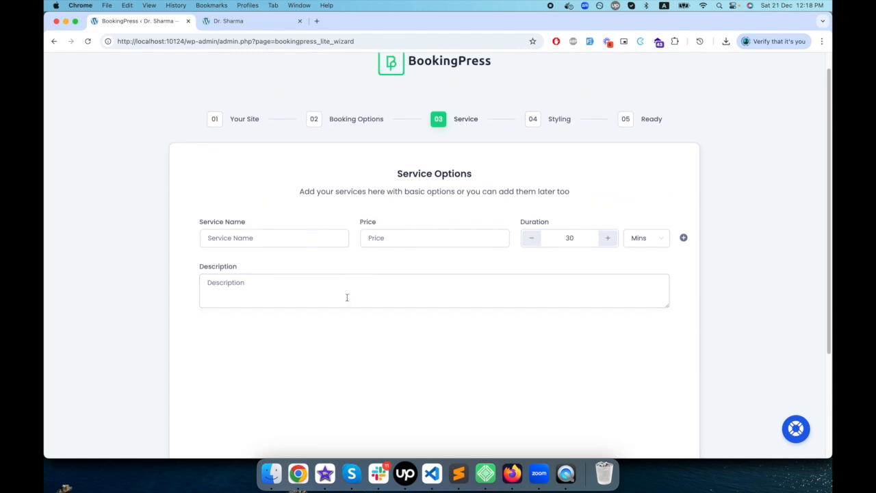
pyautogui.click(460, 472)
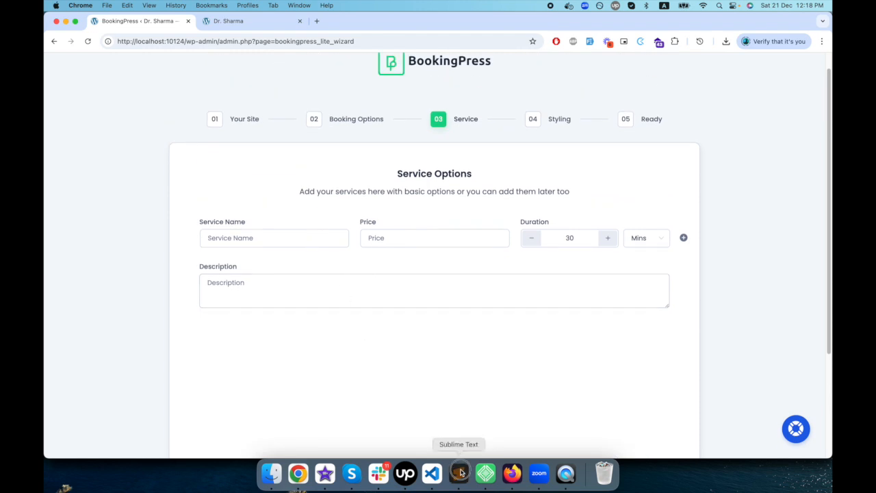
pyautogui.click(93, 57)
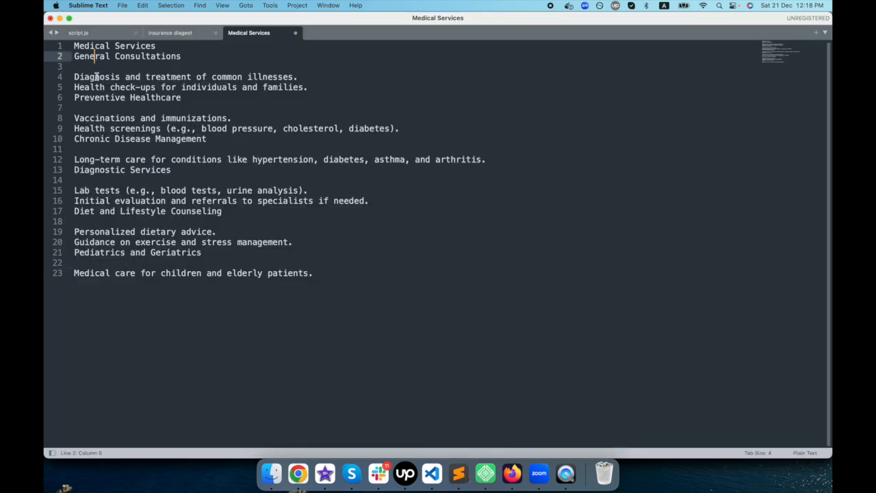
pyautogui.moveTo(76, 58); pyautogui.dragTo(190, 56)
pyautogui.press('super+c')
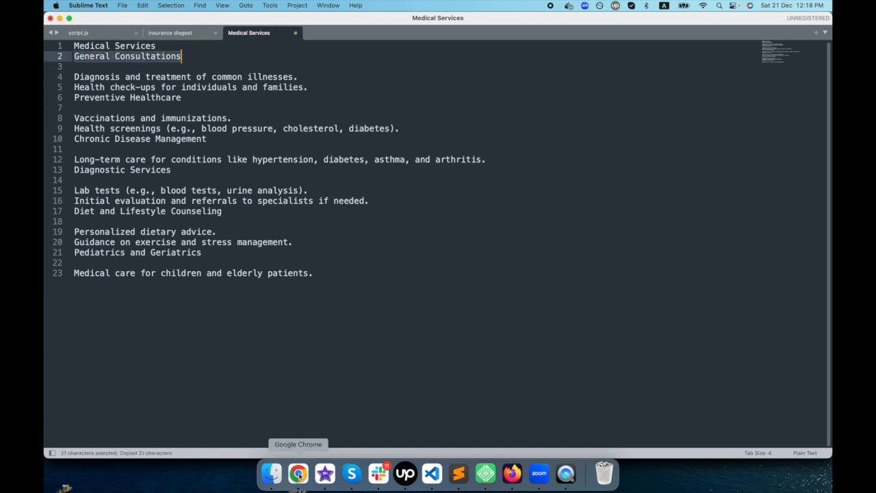
pyautogui.click(298, 472)
pyautogui.click(279, 238)
pyautogui.press('super+v')
pyautogui.click(425, 236)
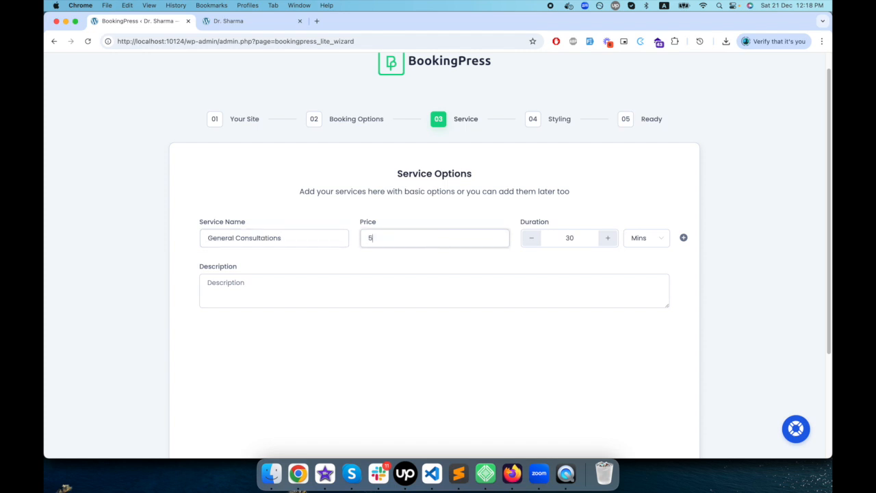
# - Fill the General Consultations description with its two lines on illnesses and health check-ups, copied from the Sublime Text notes into Chrome
pyautogui.click(409, 303)
pyautogui.click(449, 469)
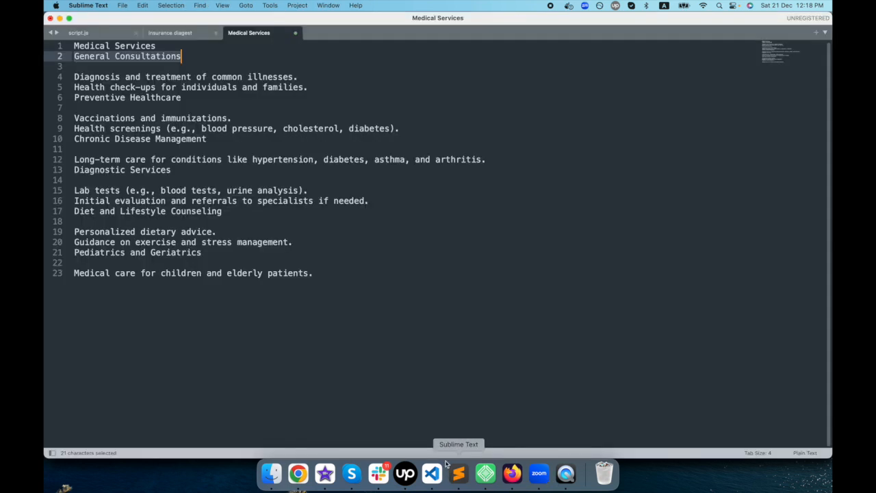
pyautogui.click(105, 97)
pyautogui.moveTo(74, 77); pyautogui.dragTo(324, 91)
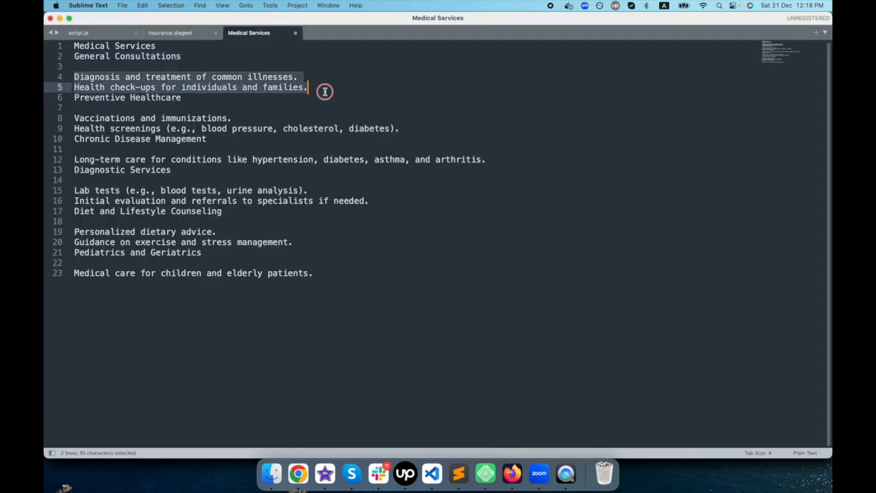
pyautogui.click(298, 473)
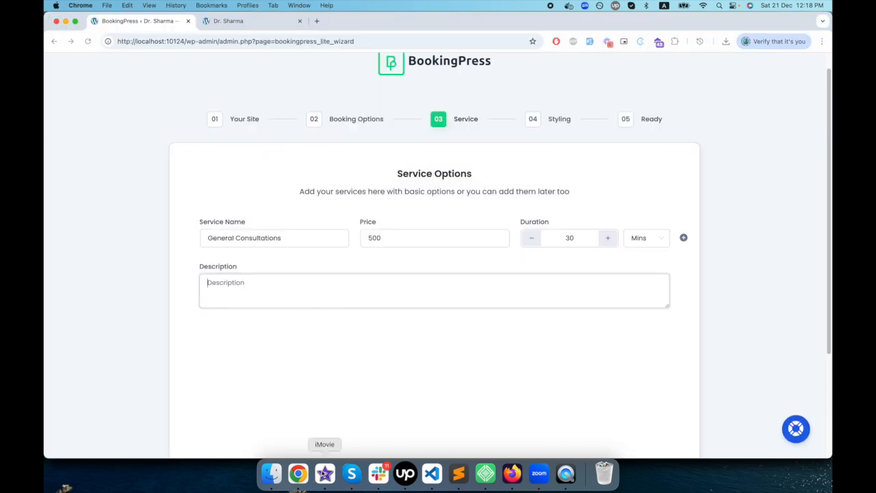
pyautogui.press('super+v')
# - Add a second service entry below General Consultations
pyautogui.scroll(-2, 347, 351)
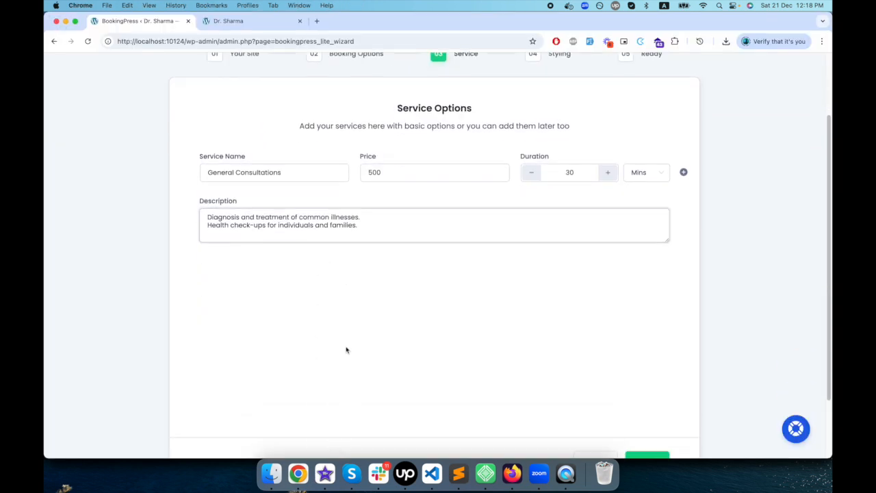
pyautogui.scroll(-2, 479, 370)
pyautogui.scroll(3, 378, 325)
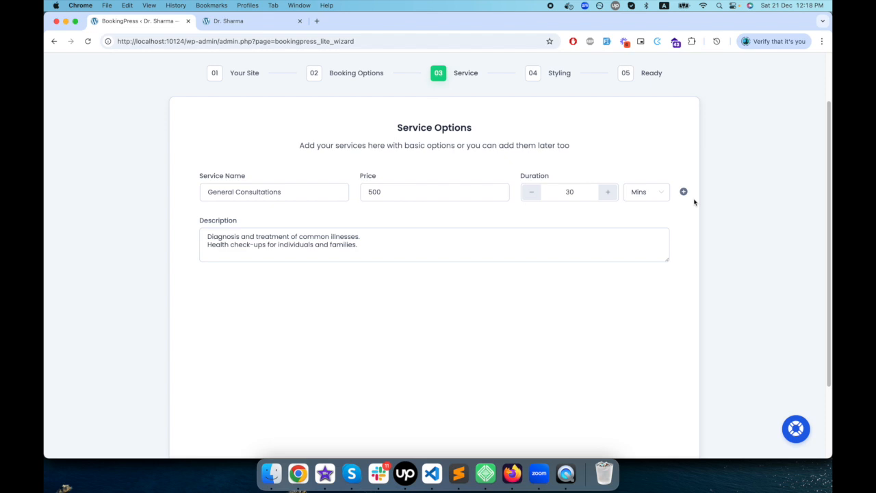
pyautogui.click(683, 192)
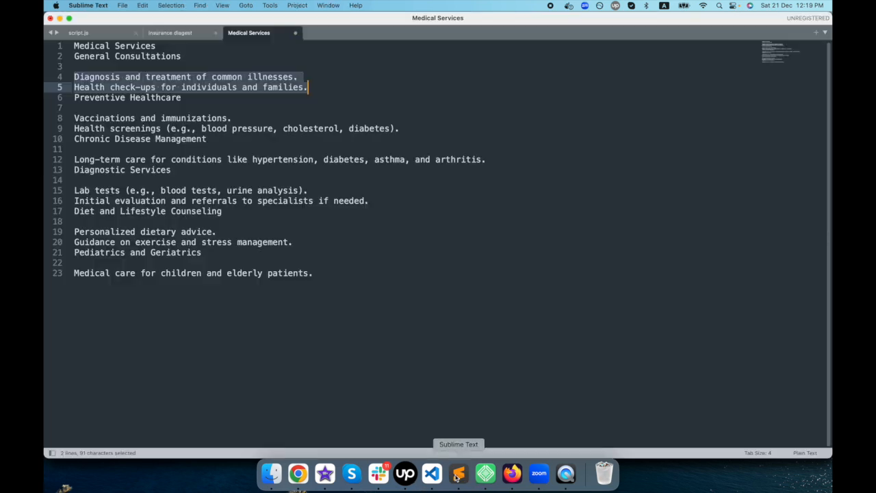
# - Switch to the Sublime Text notes, insert a blank line above Preventive Healthcare, and copy that heading
pyautogui.click(458, 473)
pyautogui.moveTo(78, 118); pyautogui.dragTo(233, 119)
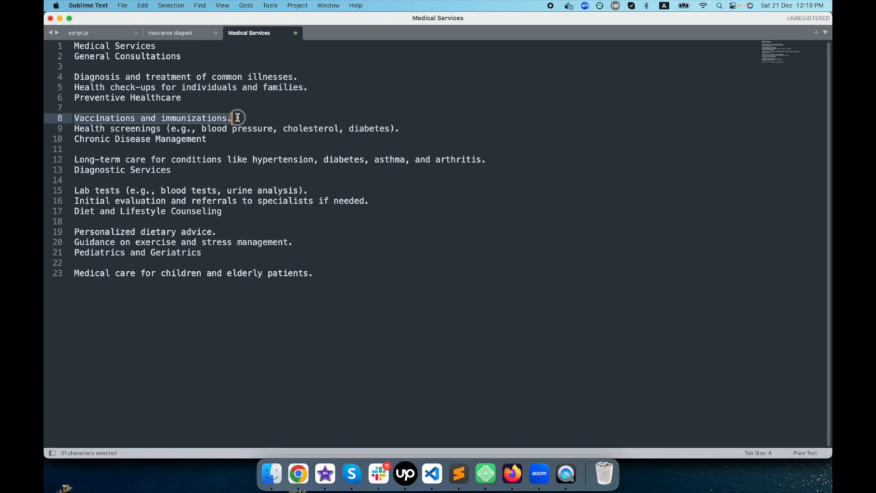
pyautogui.click(74, 97)
pyautogui.press('Return')
pyautogui.moveTo(74, 107); pyautogui.dragTo(197, 104)
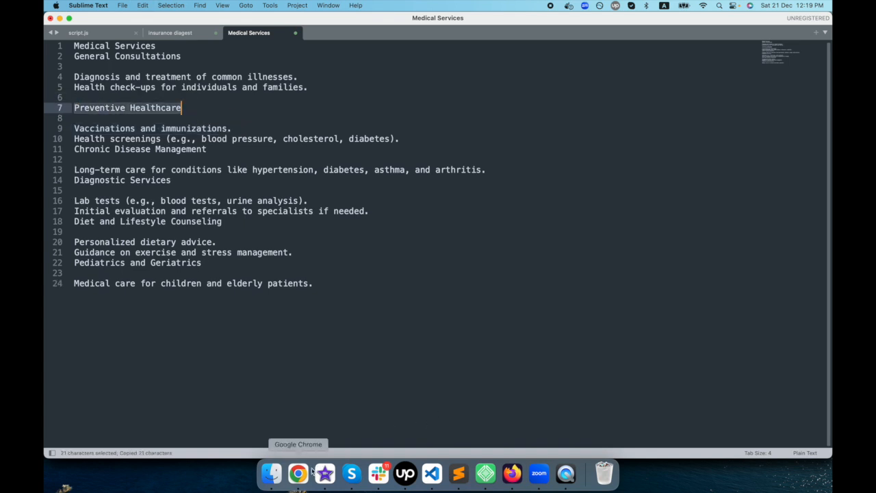
# - Return to Chrome, name the second service Preventive Healthcare, and set its price to 400
pyautogui.click(298, 473)
pyautogui.click(284, 290)
pyautogui.press('super+a')
pyautogui.press('super+v')
# - Copy the vaccination and health screening lines from Sublime Text into the Preventive Healthcare description in Chrome, and continue to the Styling stage
pyautogui.click(458, 473)
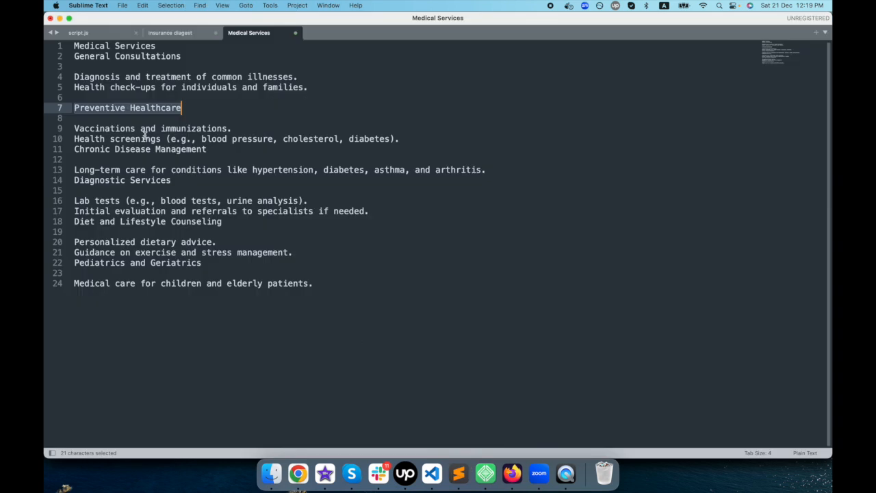
pyautogui.moveTo(75, 128); pyautogui.dragTo(402, 139)
pyautogui.press('super+c')
pyautogui.click(298, 472)
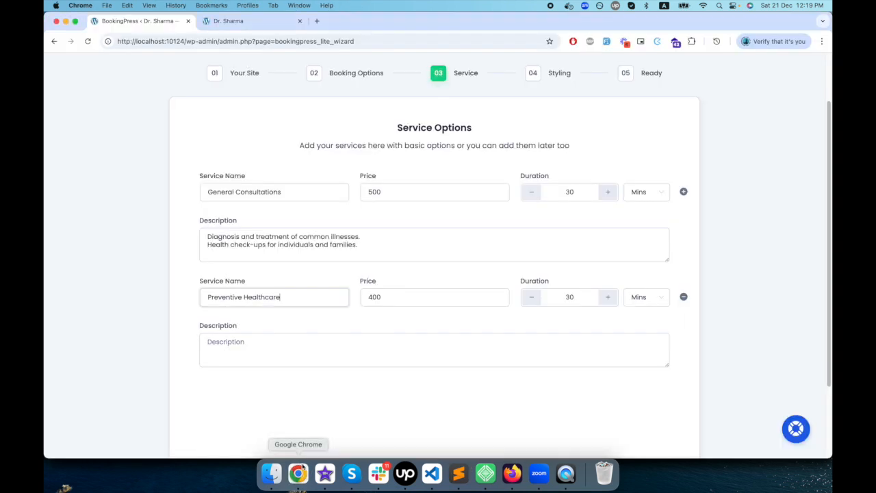
pyautogui.click(289, 350)
pyautogui.press('super+v')
pyautogui.scroll(-2, 310, 388)
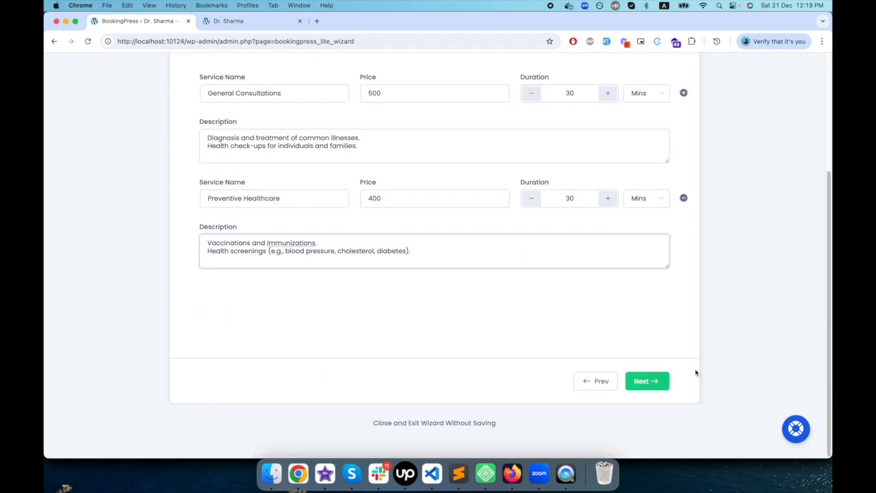
pyautogui.click(647, 380)
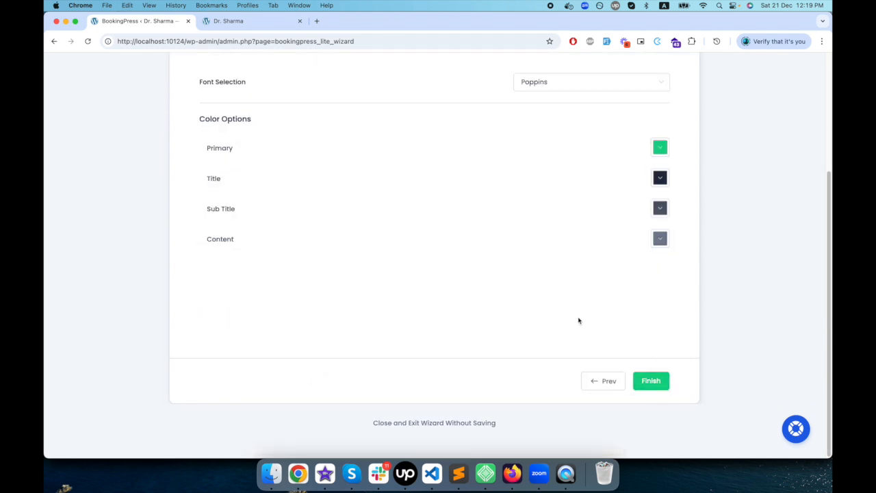
# - Review the primary color, keep the default Poppins font and color options, and finish the setup wizard
pyautogui.scroll(2, 559, 351)
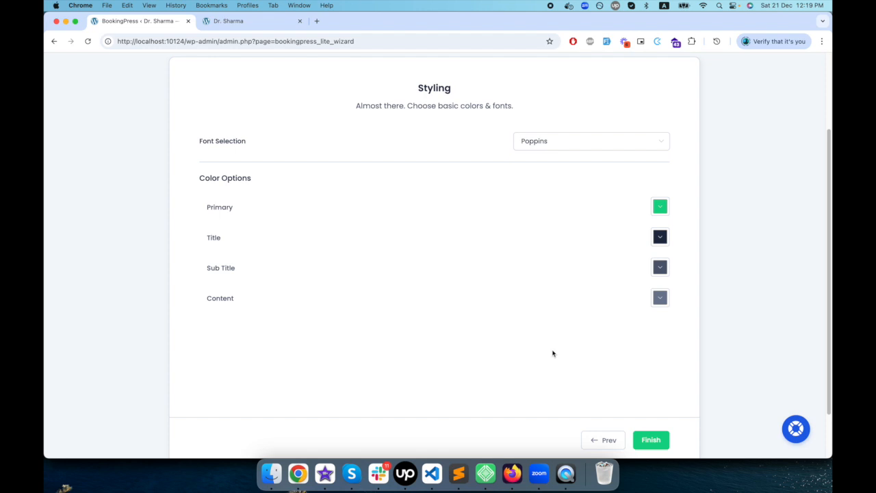
pyautogui.scroll(-2, 553, 354)
pyautogui.scroll(2, 558, 351)
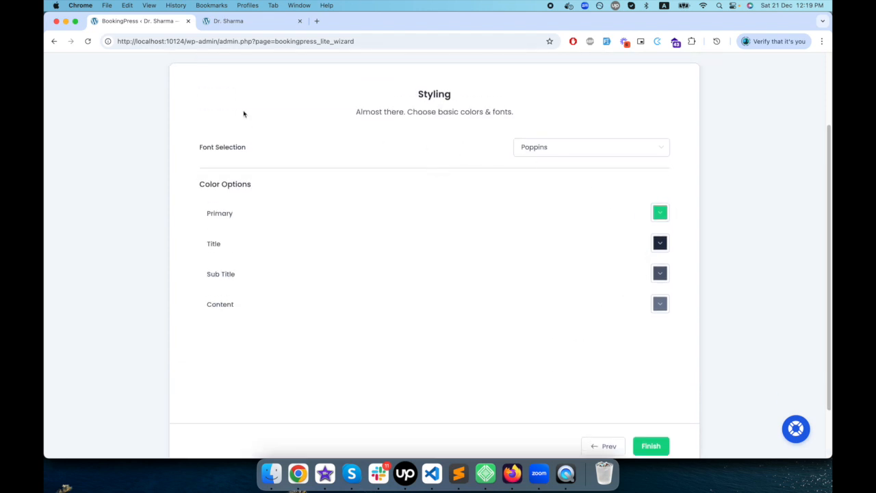
pyautogui.click(661, 213)
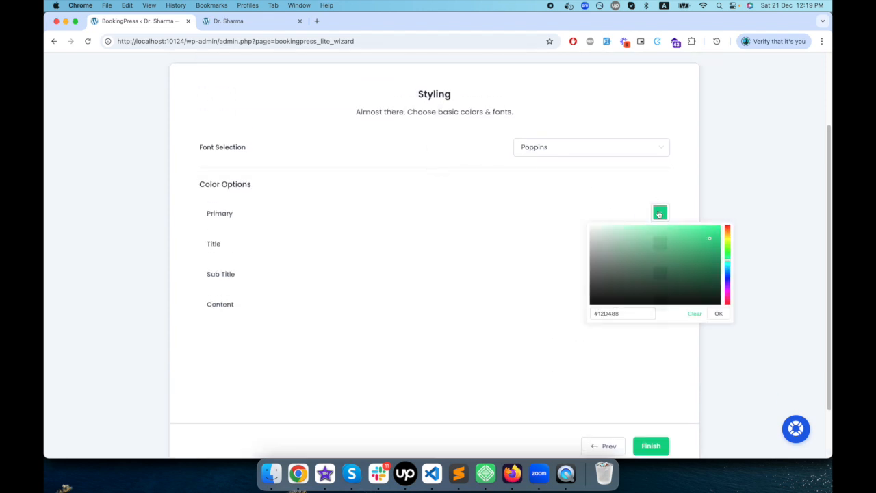
pyautogui.click(396, 266)
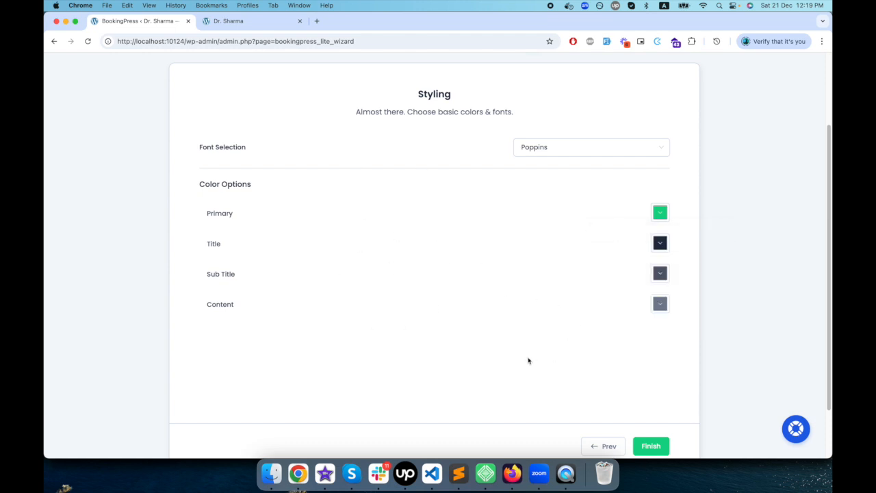
pyautogui.scroll(-2, 621, 427)
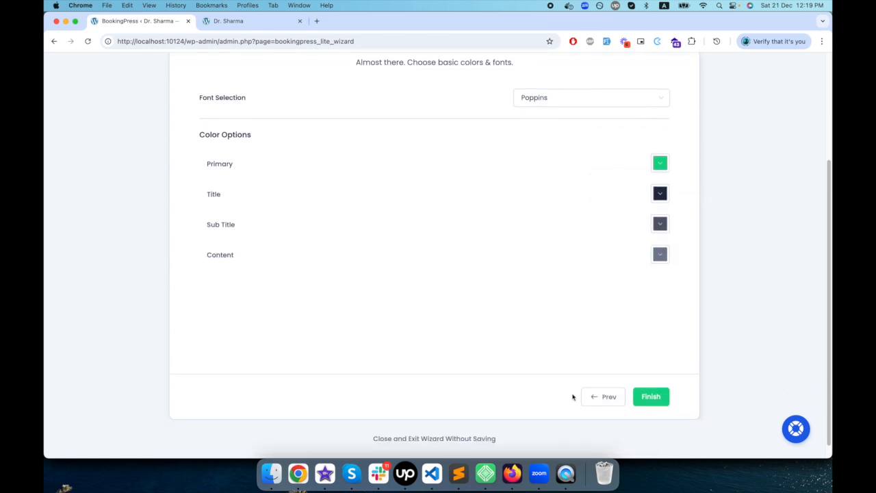
pyautogui.click(659, 383)
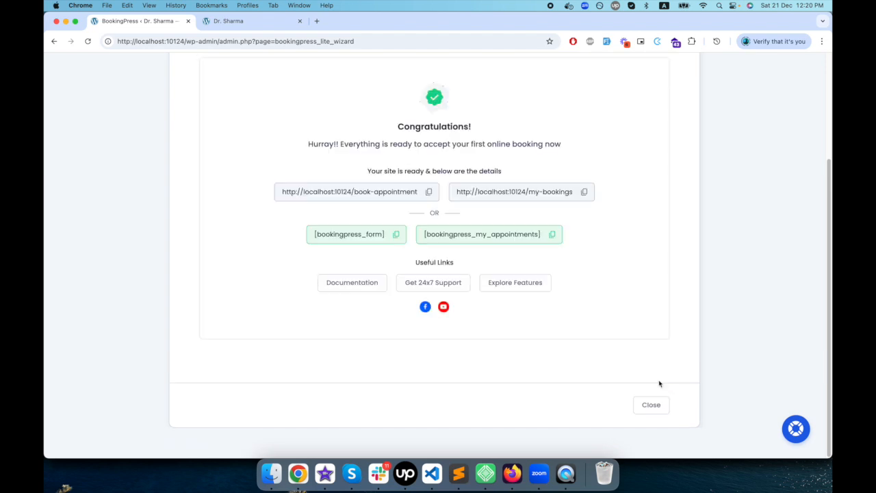
# - Copy the book-appointment page URL from the setup summary and open it in a new tab to view the booking form
pyautogui.scroll(2, 391, 259)
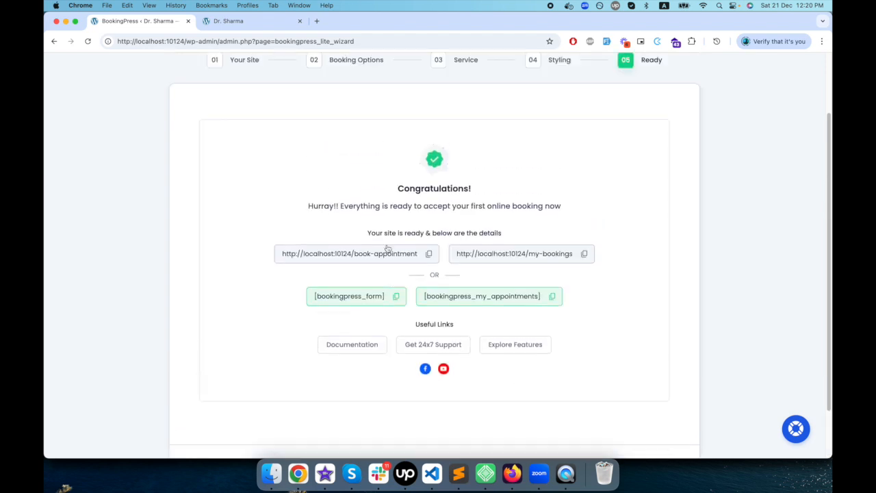
pyautogui.scroll(-1, 336, 262)
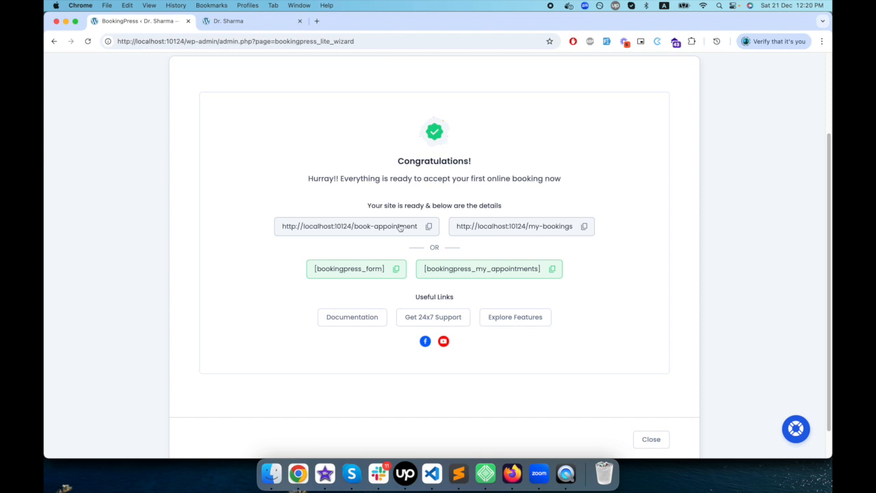
pyautogui.click(429, 227)
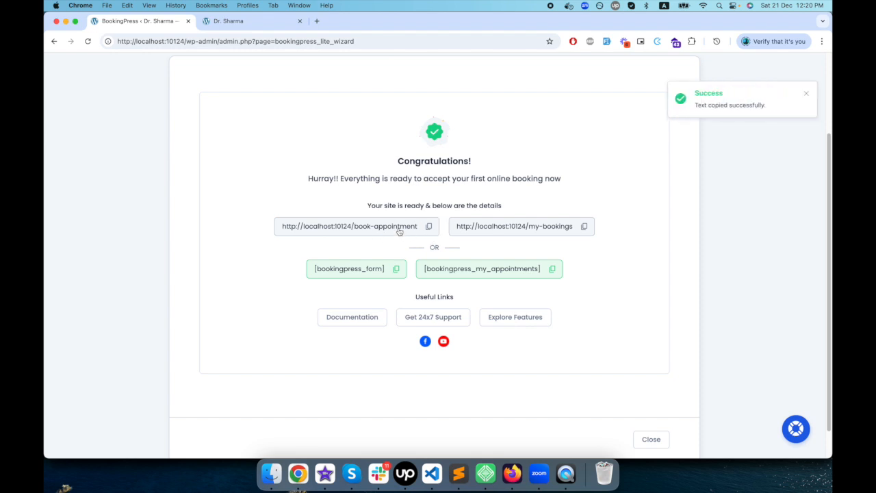
pyautogui.click(316, 21)
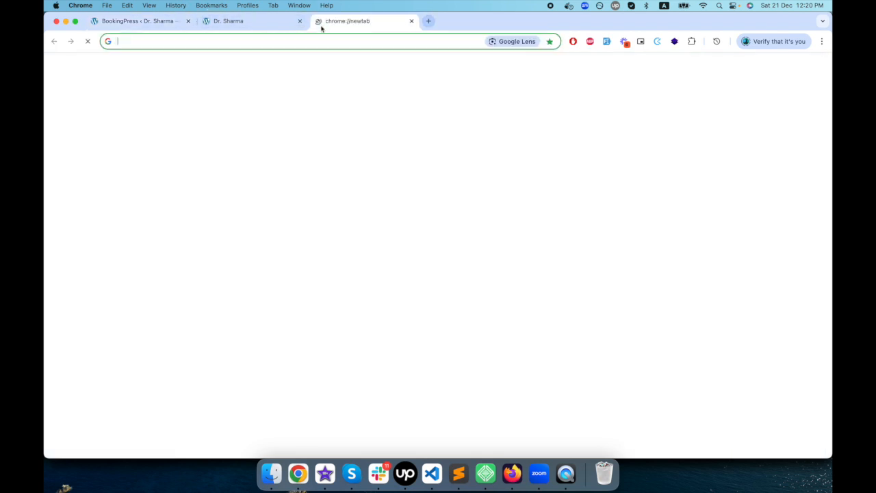
pyautogui.press('super+v')
pyautogui.press('Return')
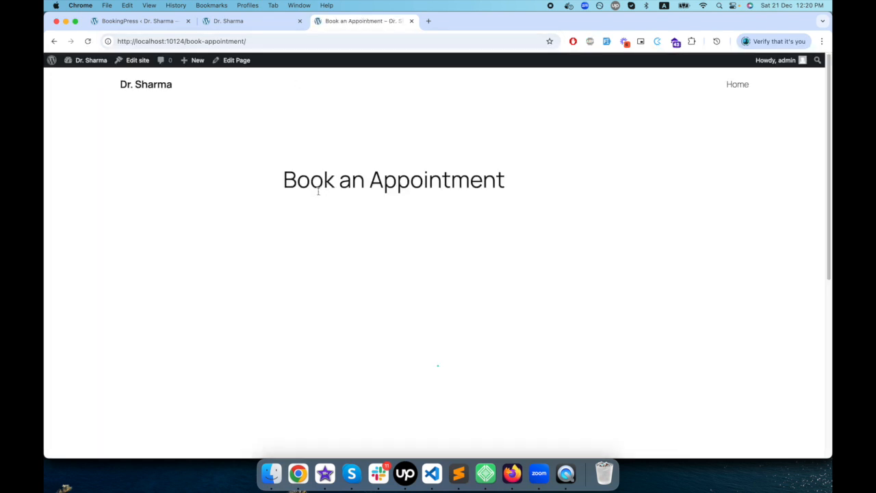
pyautogui.scroll(-5, 318, 194)
pyautogui.scroll(5, 318, 194)
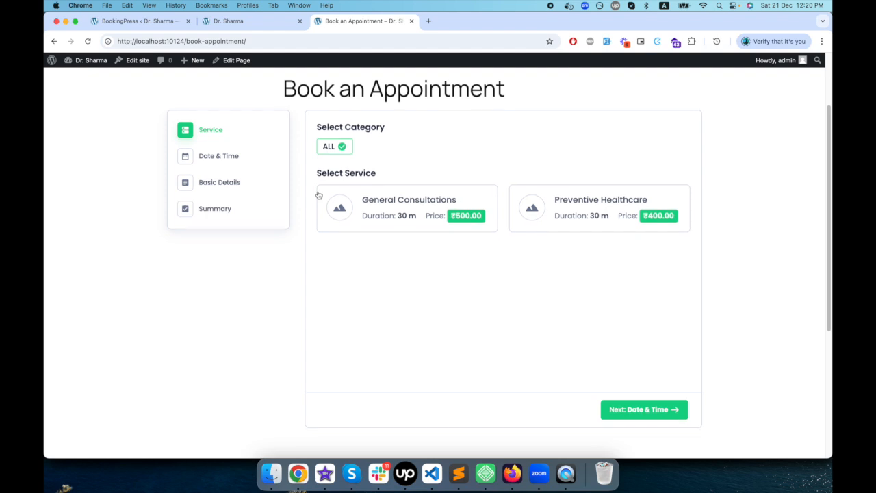
# - Copy the [bookingpress_my_appointments] shortcode and the my-bookings URL from the setup summary, and view the My Bookings page in a new tab
pyautogui.click(128, 20)
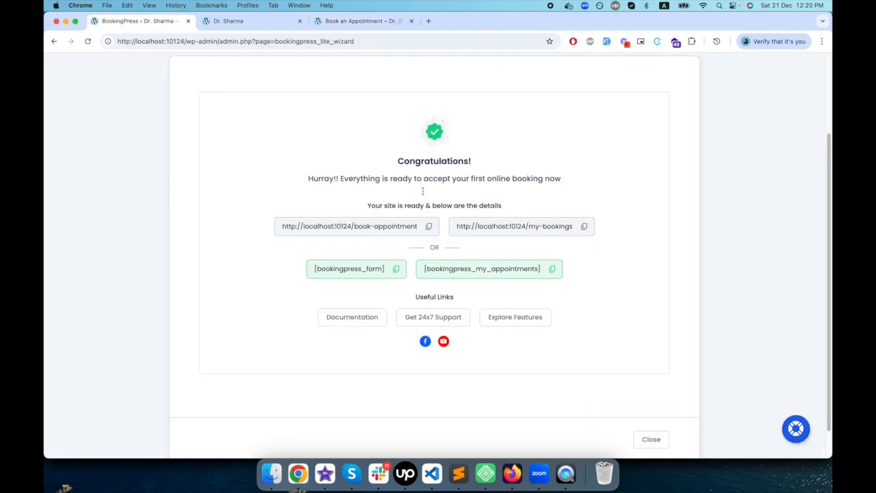
pyautogui.click(553, 270)
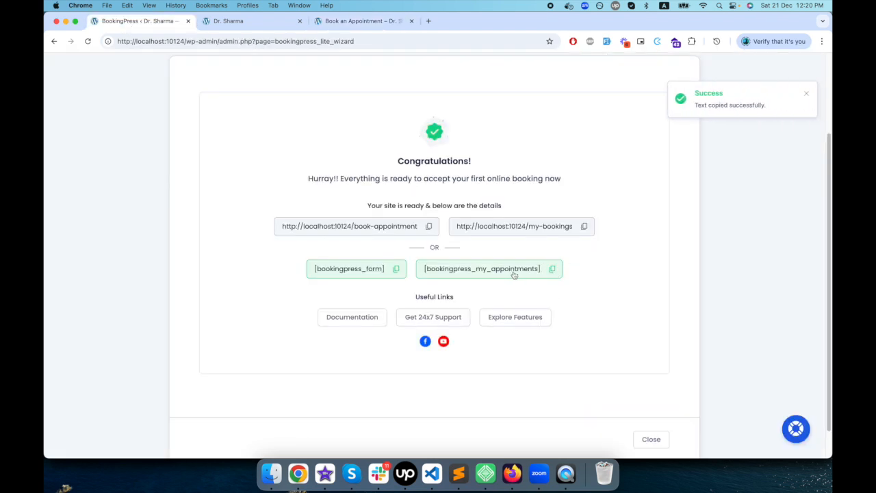
pyautogui.click(583, 228)
pyautogui.click(428, 20)
pyautogui.press('super+v')
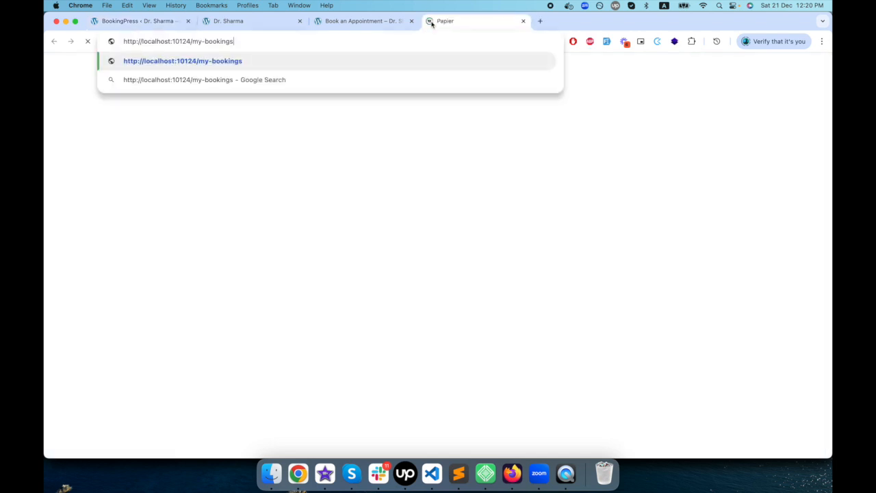
pyautogui.press('Return')
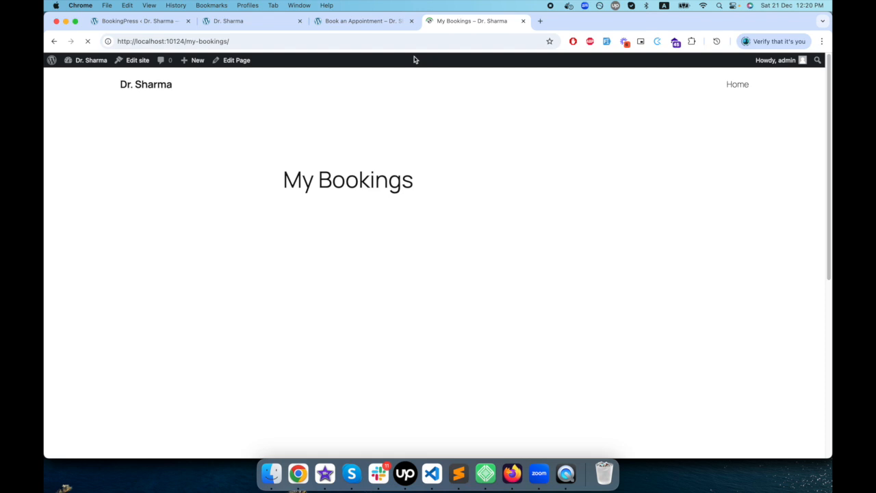
pyautogui.scroll(-2, 395, 263)
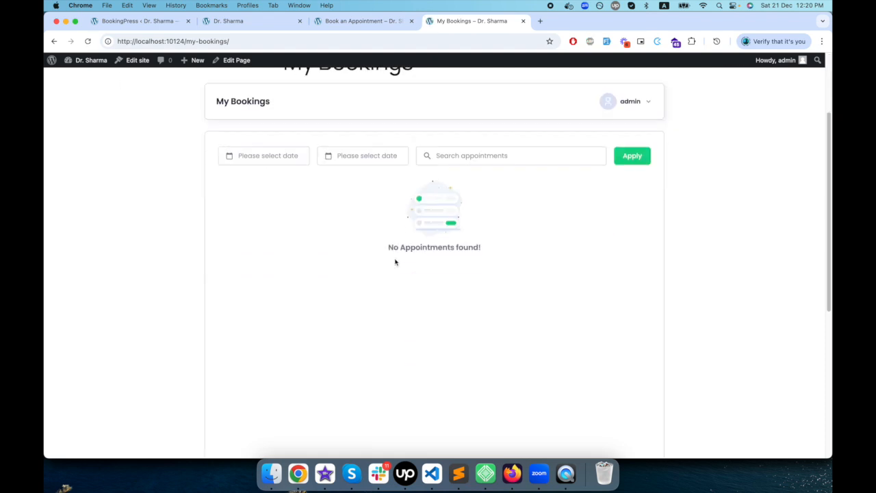
pyautogui.scroll(3, 395, 262)
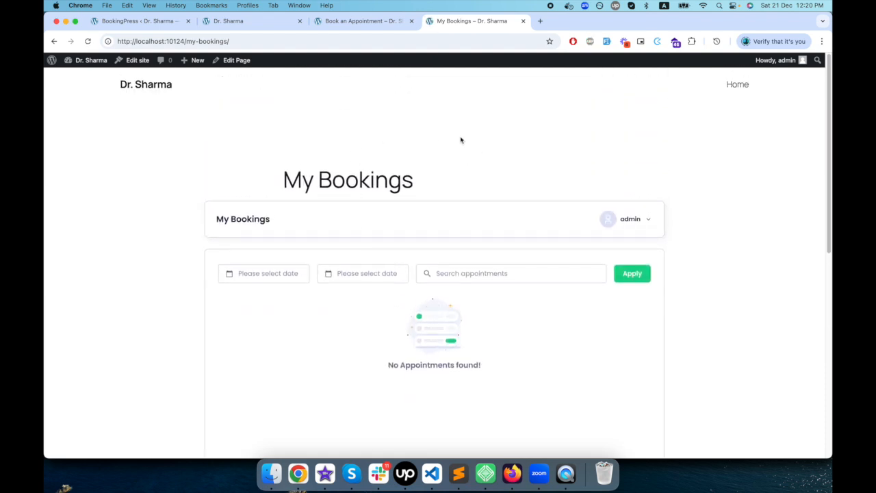
# - Return to the setup summary and close the wizard to reach the BookingPress dashboard
pyautogui.click(134, 21)
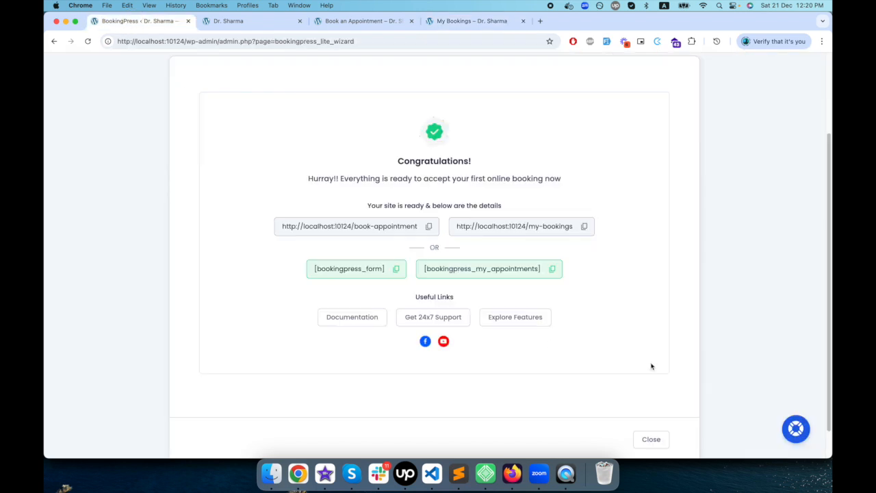
pyautogui.scroll(-1, 643, 374)
pyautogui.click(650, 405)
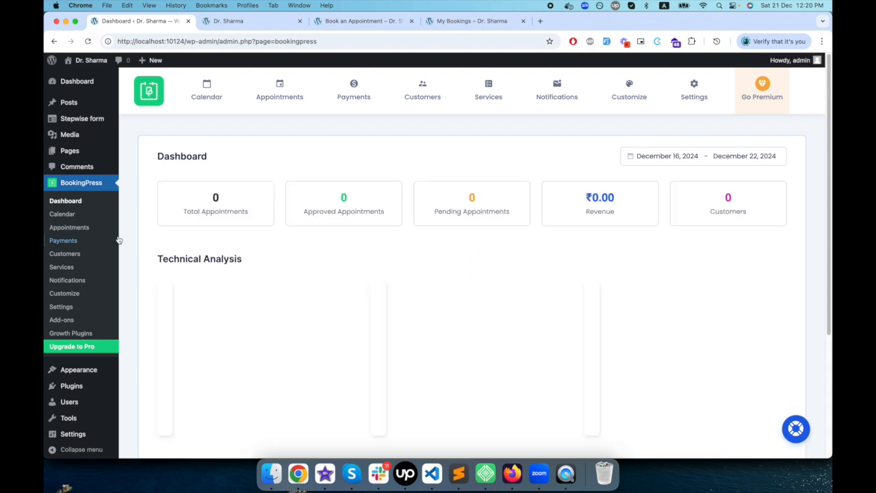
# - Examine the dashboard's appointment statistics, analysis charts and date range presets, leaving the range at this week
pyautogui.scroll(-3, 113, 236)
pyautogui.scroll(2, 104, 234)
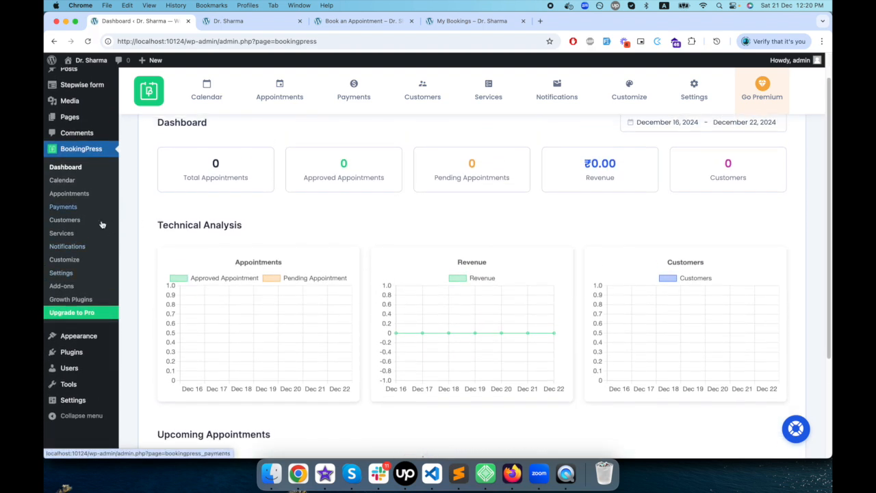
pyautogui.scroll(1, 363, 260)
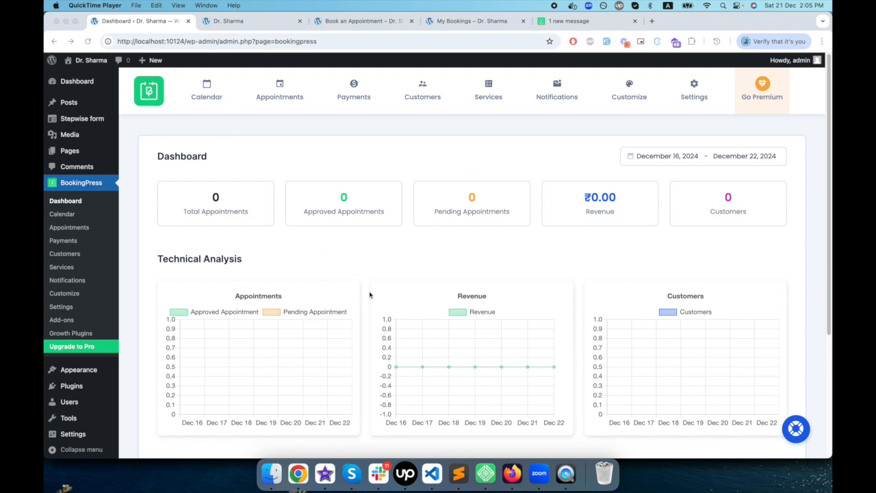
pyautogui.scroll(-3, 370, 294)
pyautogui.scroll(3, 368, 295)
pyautogui.click(748, 157)
pyautogui.click(755, 157)
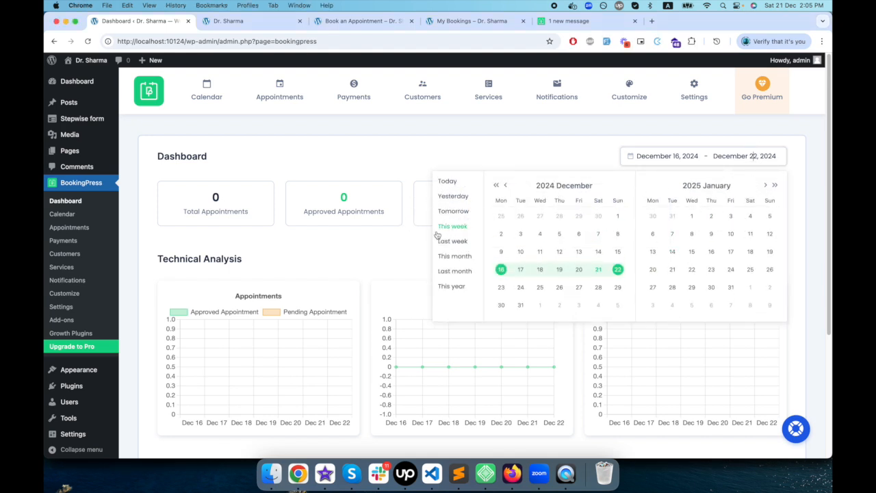
pyautogui.click(412, 212)
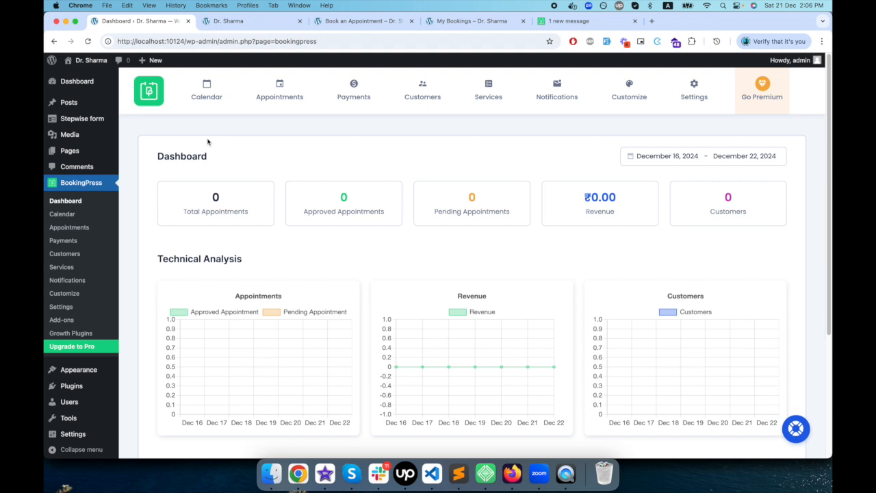
# - Look through the December 2024 month view of the BookingPress Calendar and view the Manage Appointments page
pyautogui.click(207, 86)
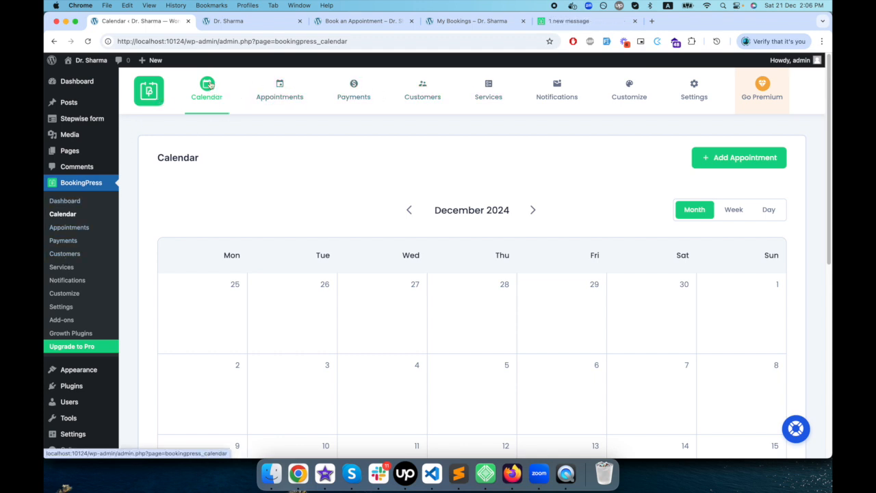
pyautogui.scroll(-10, 319, 258)
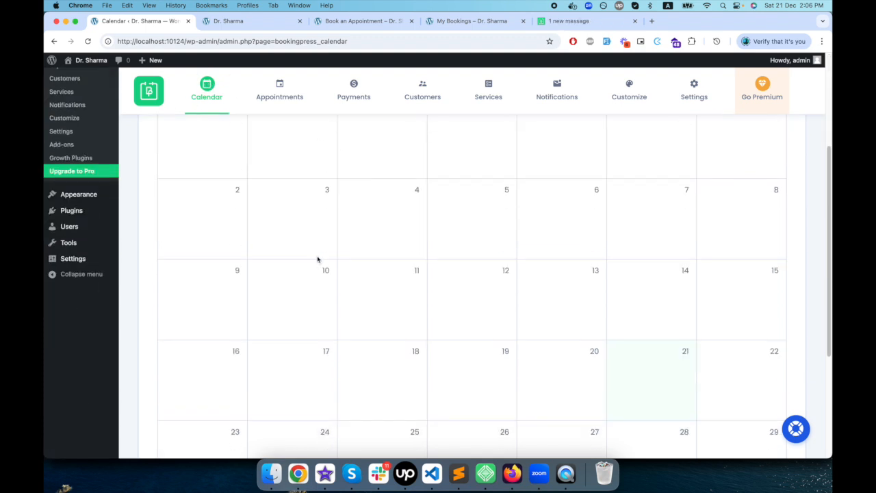
pyautogui.scroll(10, 317, 259)
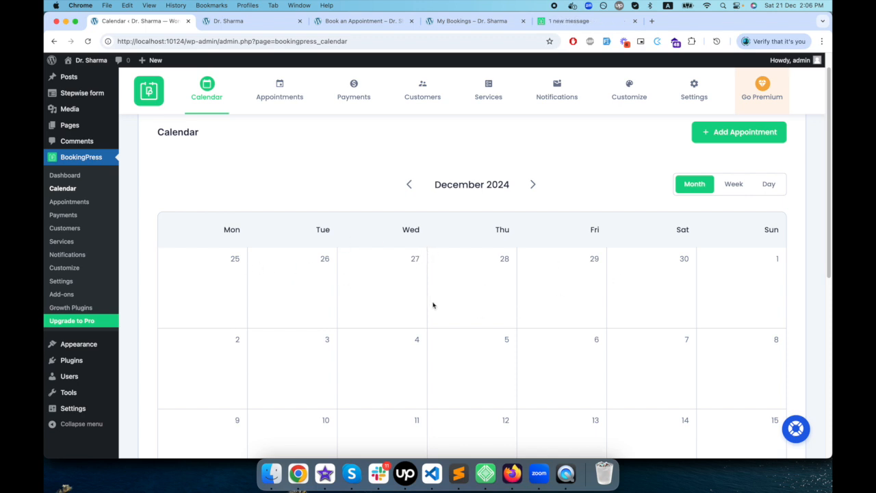
pyautogui.scroll(-2, 432, 305)
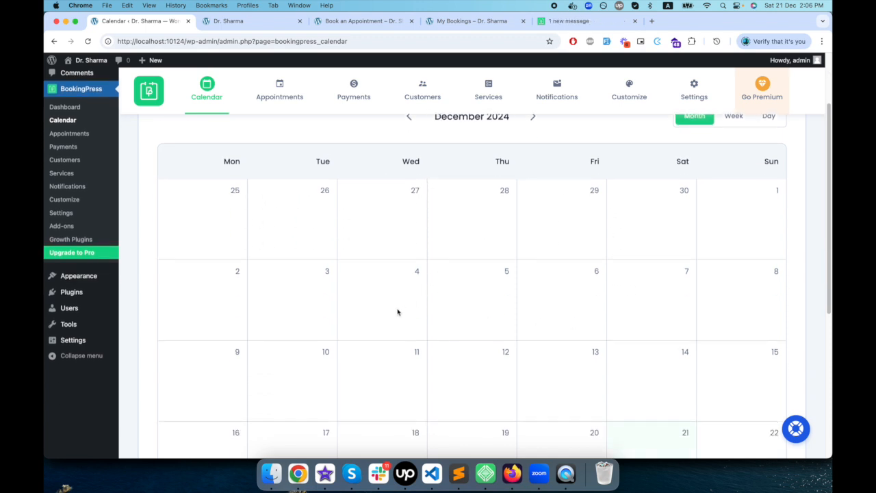
pyautogui.scroll(2, 397, 312)
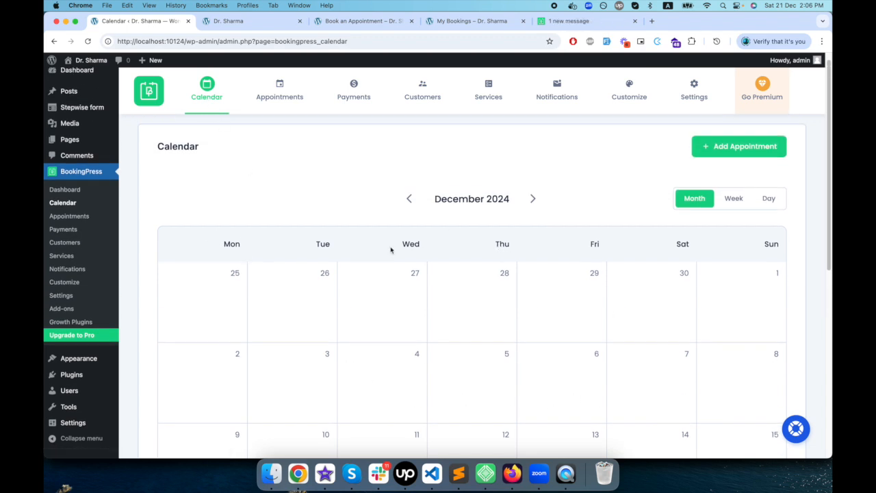
pyautogui.click(279, 93)
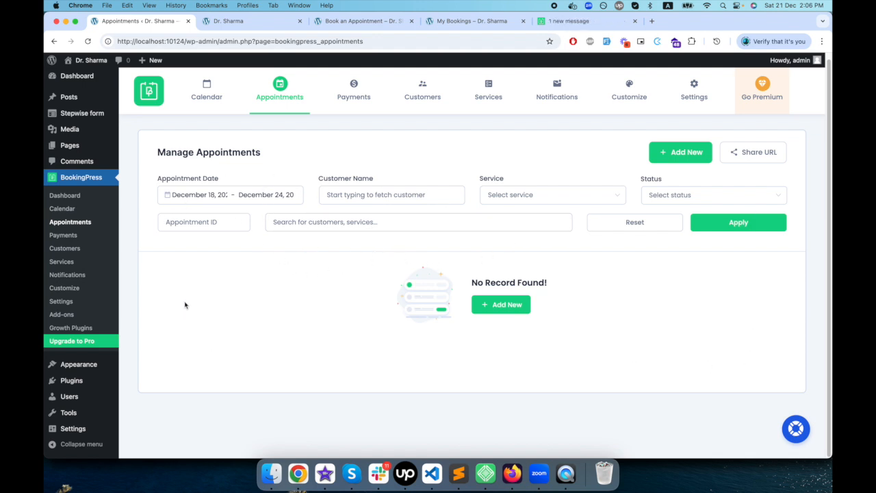
# - Examine the transaction date, service and payment status filters on the Manage Payments page without choosing any
pyautogui.click(345, 98)
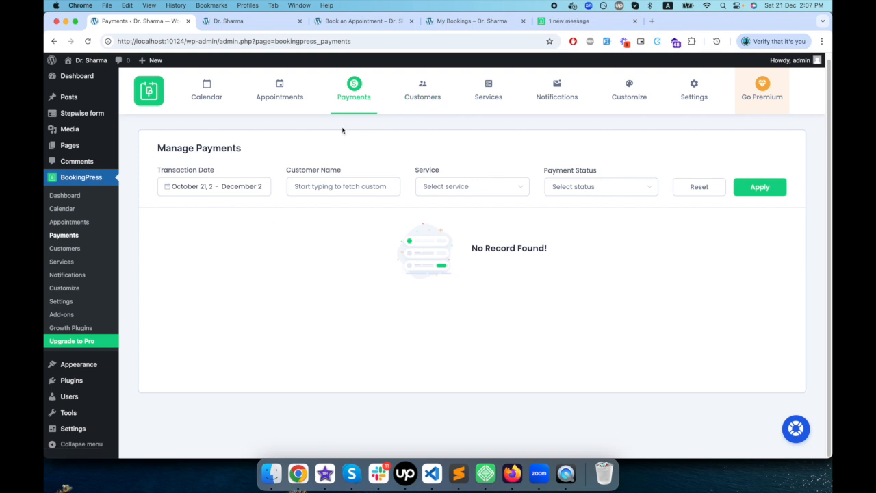
pyautogui.click(233, 185)
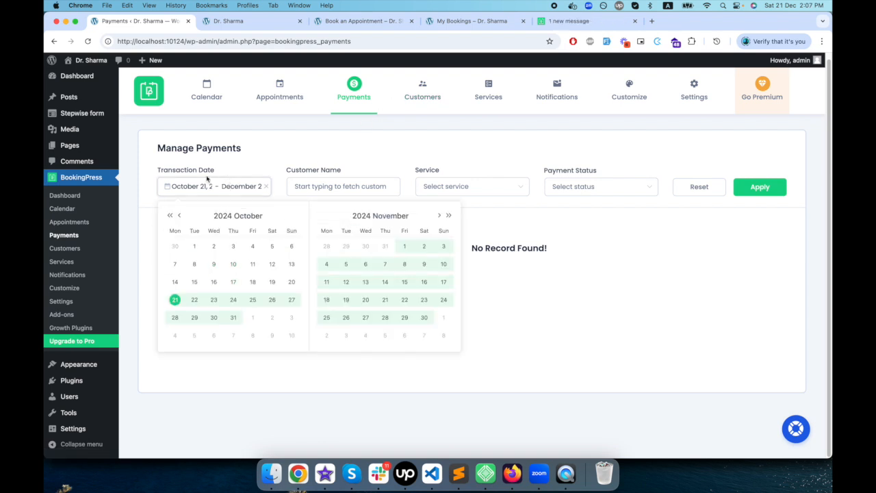
pyautogui.click(399, 161)
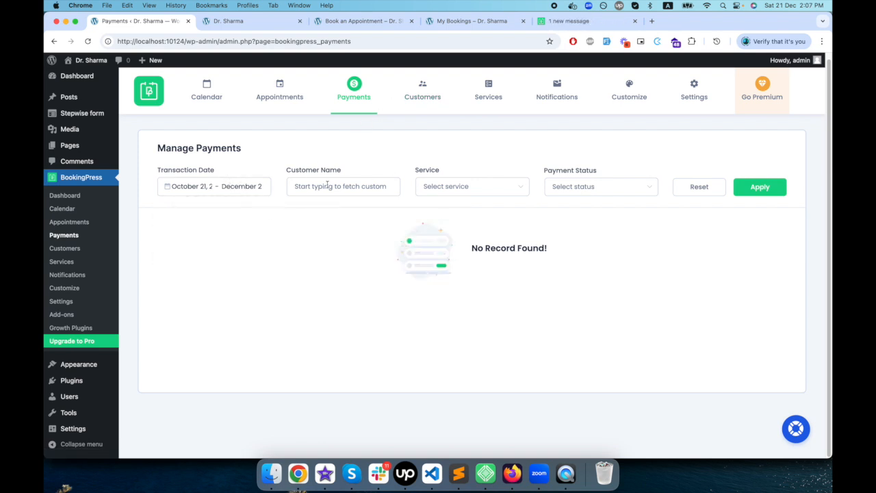
pyautogui.click(493, 186)
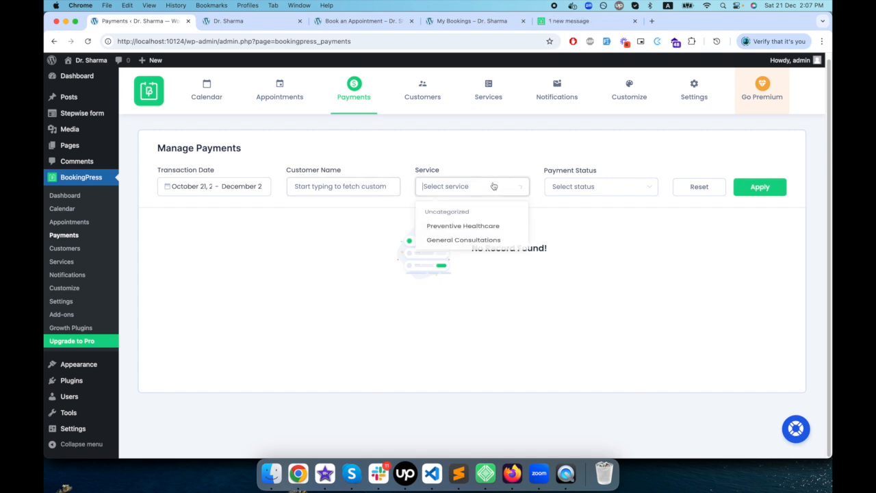
pyautogui.click(603, 194)
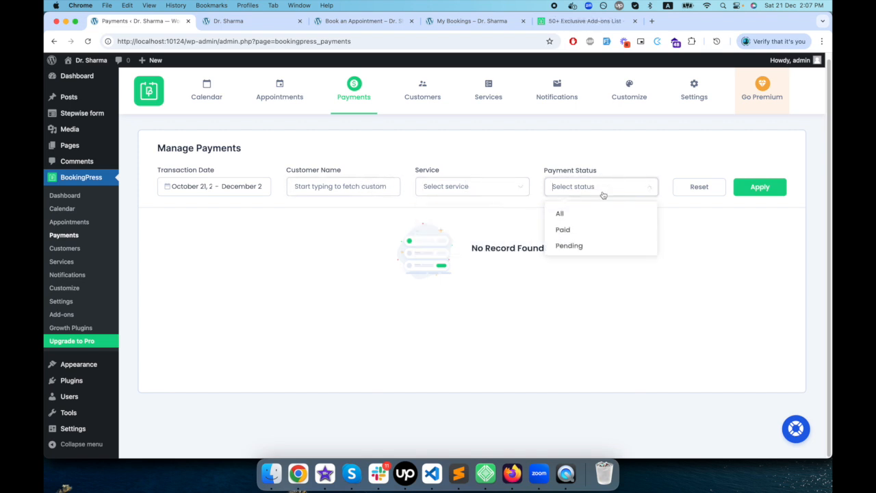
pyautogui.click(413, 171)
# - View the Customers page and inspect the Add Service form and category manager under Services, closing both without adding anything
pyautogui.click(423, 103)
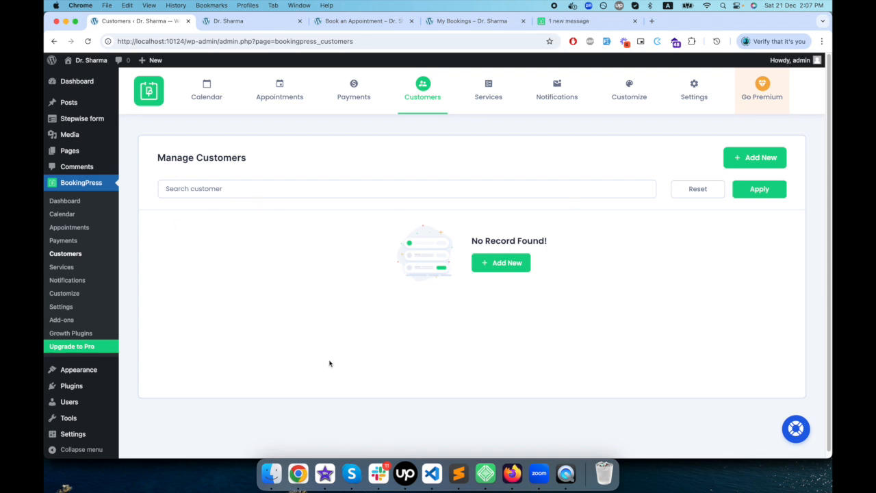
pyautogui.click(490, 93)
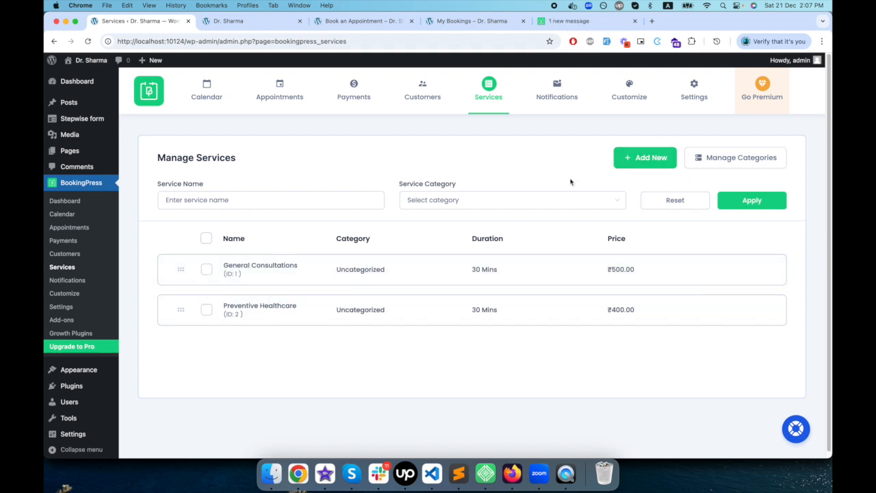
pyautogui.click(654, 162)
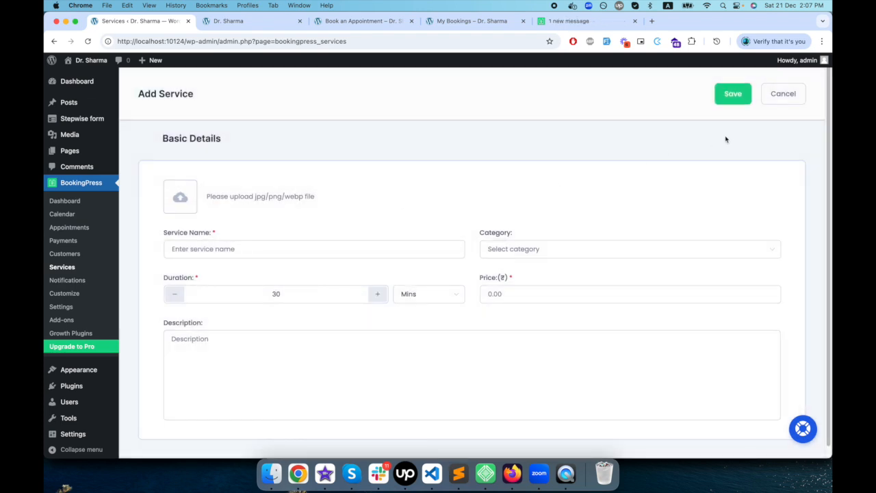
pyautogui.click(780, 97)
pyautogui.click(761, 162)
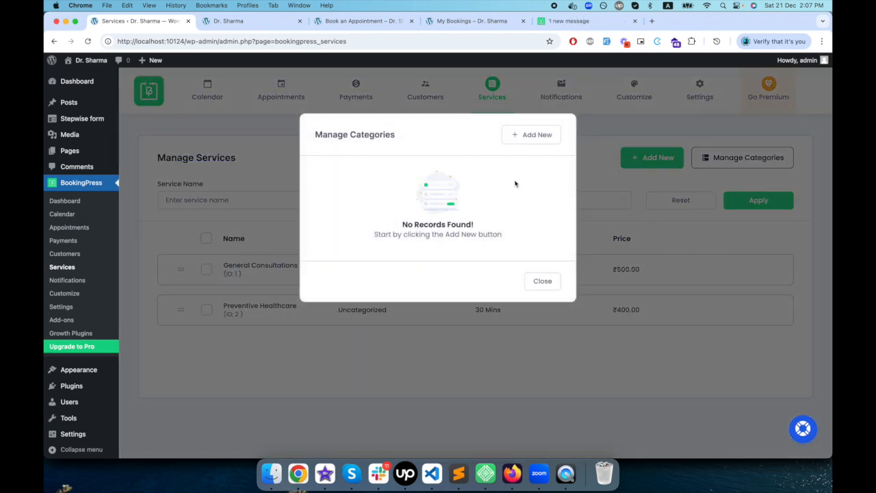
pyautogui.click(549, 281)
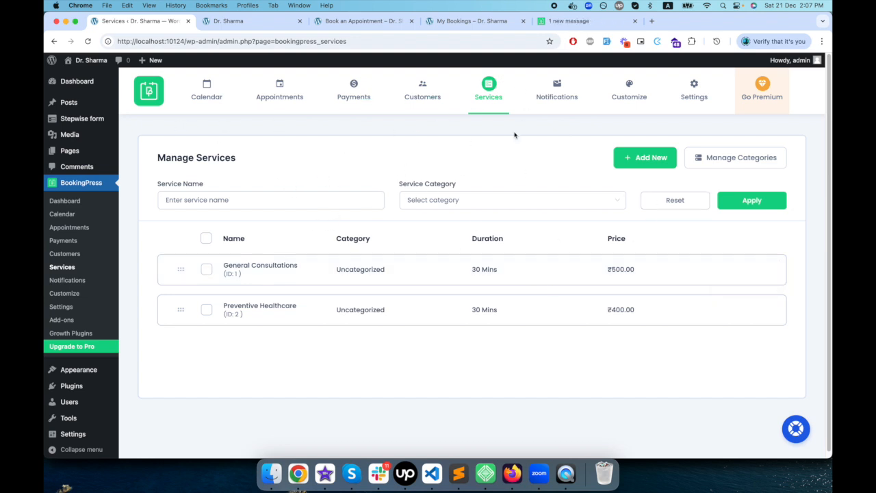
# - Examine the appointment approval notification under Notifications, comparing the customer and admin versions of the email
pyautogui.click(560, 95)
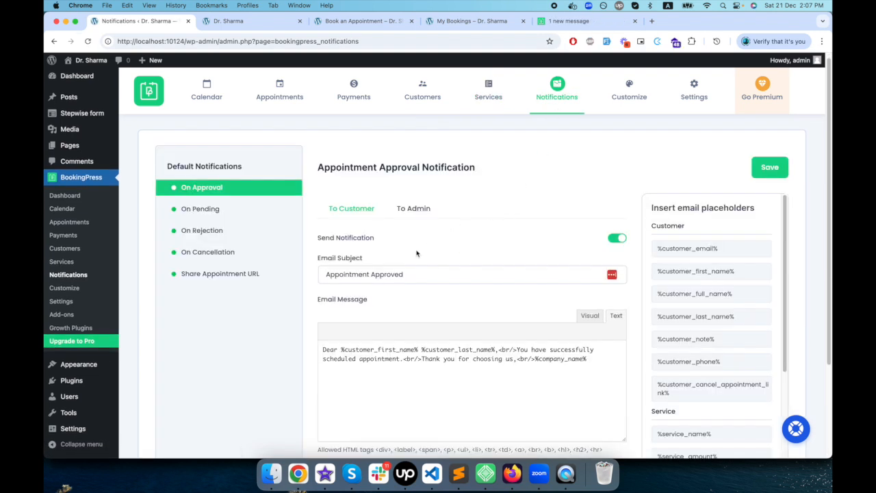
pyautogui.scroll(-3, 315, 294)
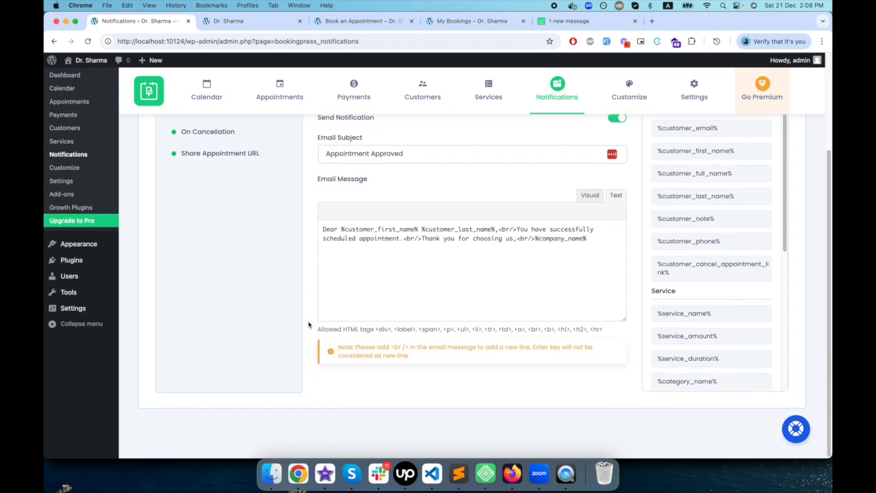
pyautogui.scroll(2, 309, 324)
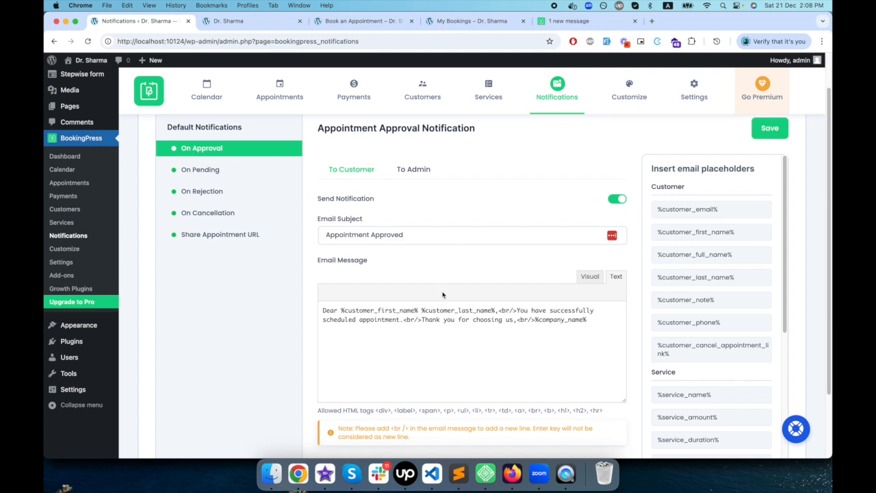
pyautogui.click(417, 171)
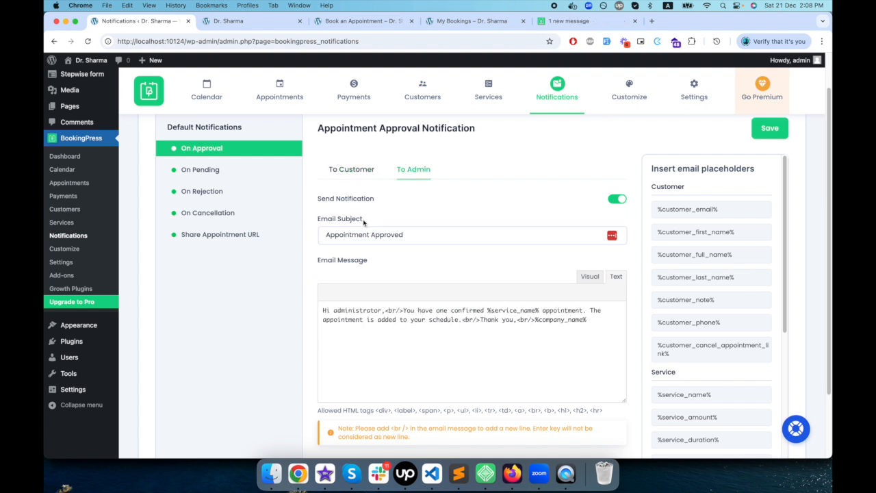
pyautogui.click(346, 170)
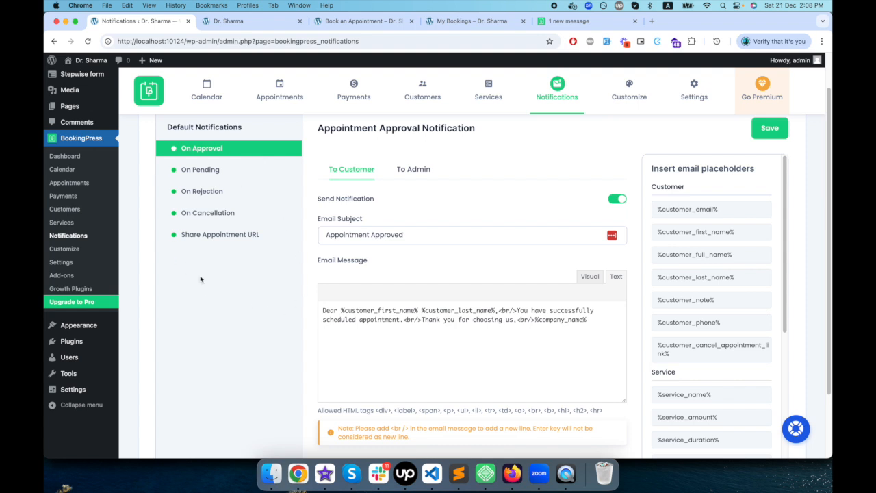
pyautogui.scroll(-2, 466, 382)
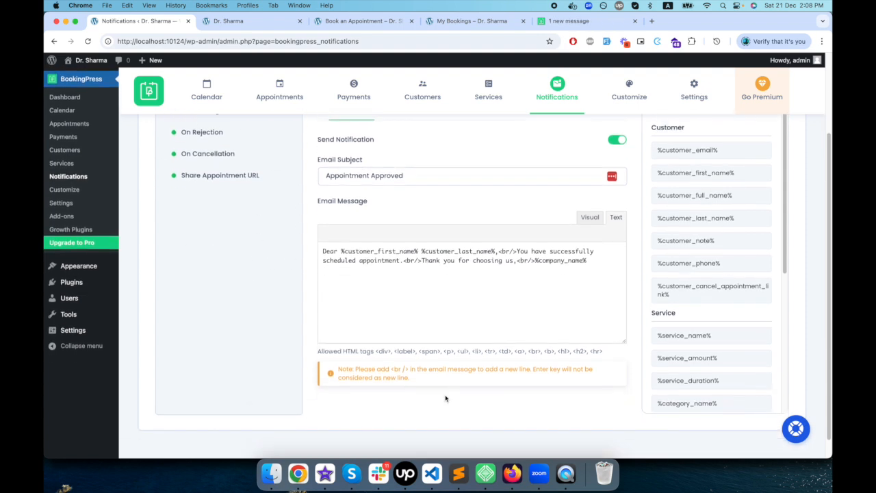
pyautogui.scroll(4, 446, 394)
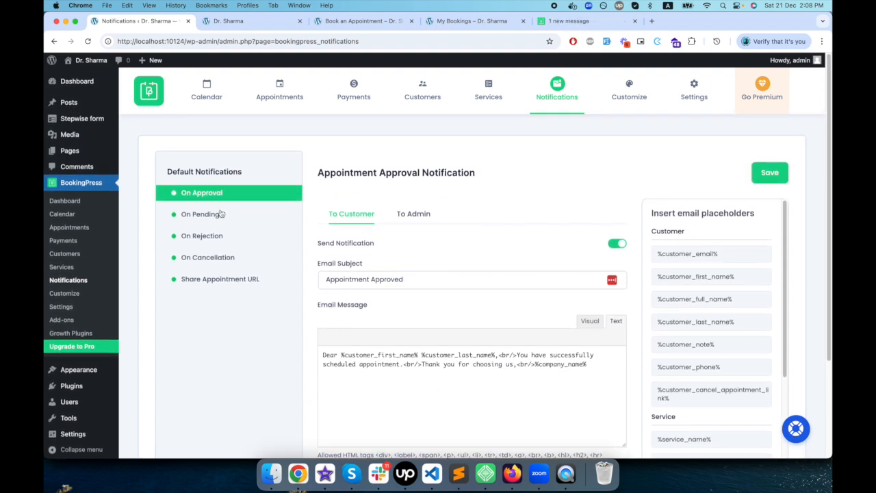
# - Look through the pending, rejection, cancellation and Share Appointment URL notifications and the list of available email placeholders
pyautogui.click(221, 214)
pyautogui.click(217, 235)
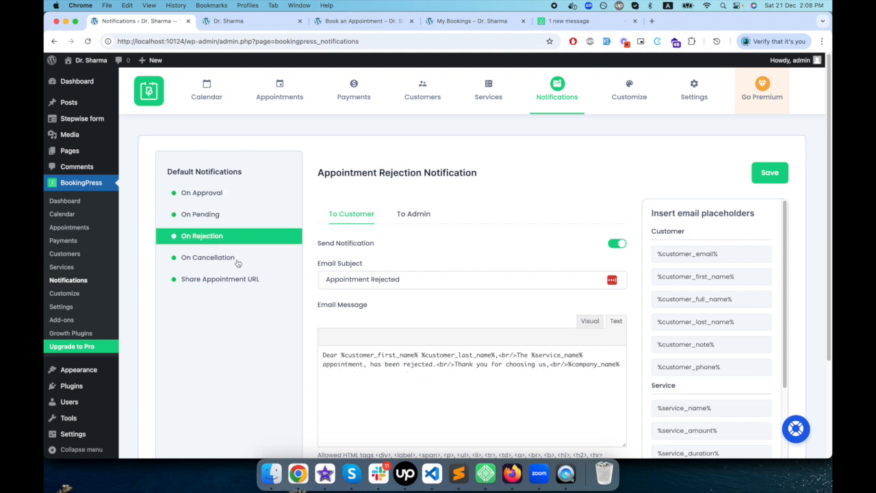
pyautogui.click(236, 263)
pyautogui.click(232, 281)
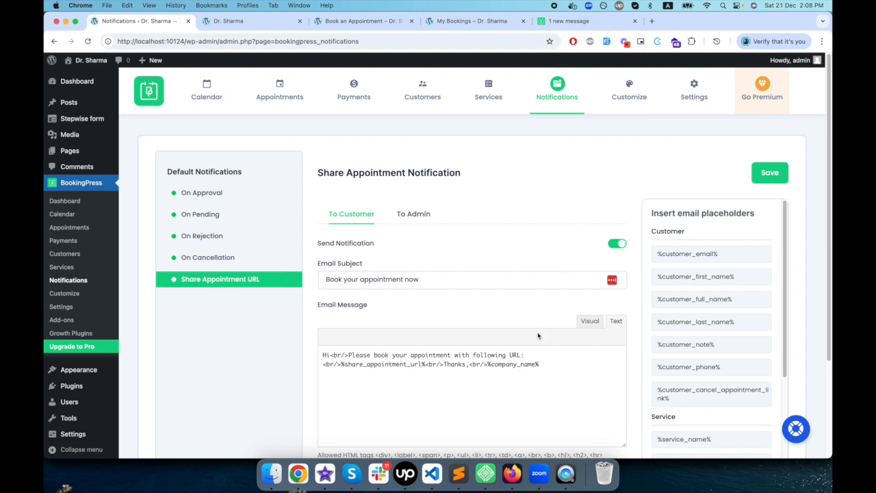
pyautogui.scroll(-3, 701, 409)
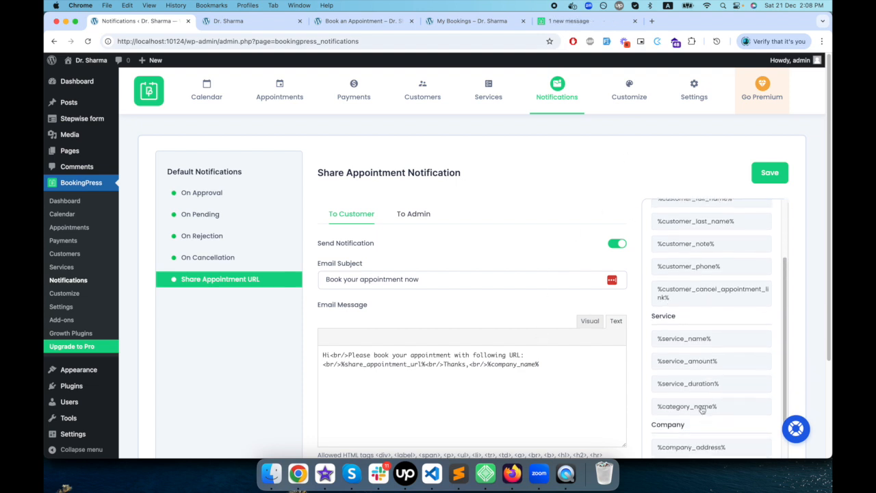
pyautogui.scroll(-4, 702, 410)
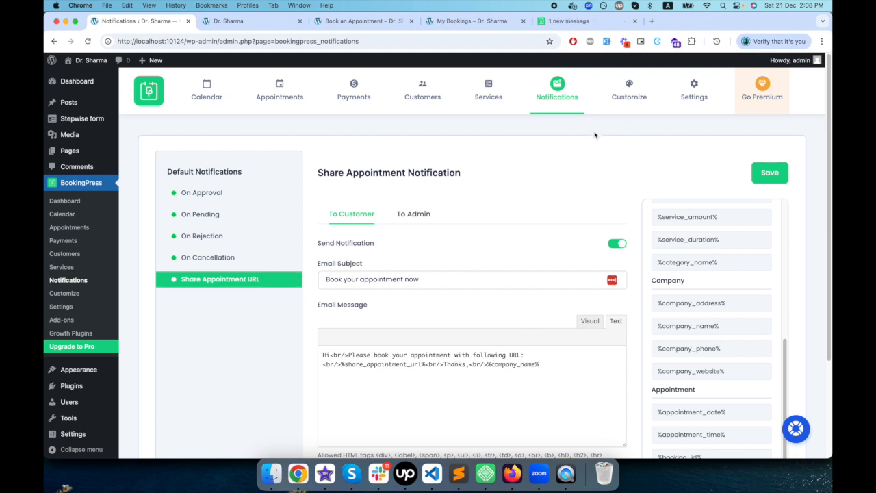
# - View the booking form's Field Settings under Customize
pyautogui.click(628, 96)
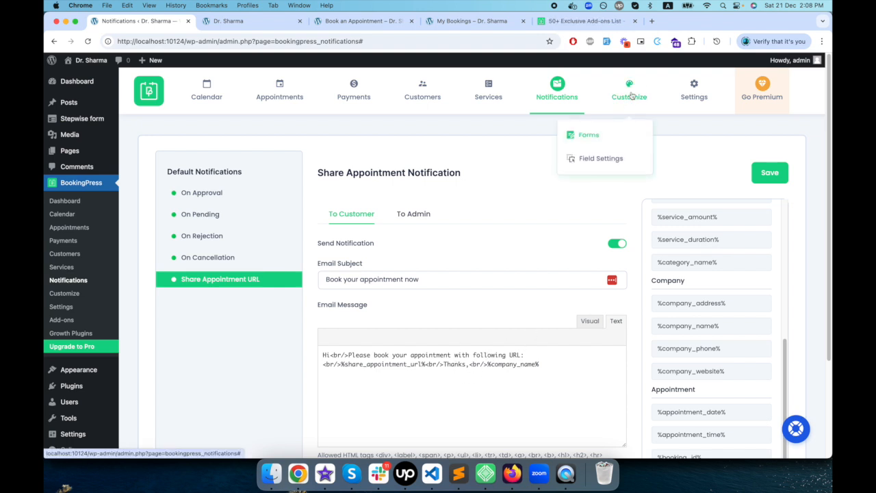
pyautogui.click(614, 159)
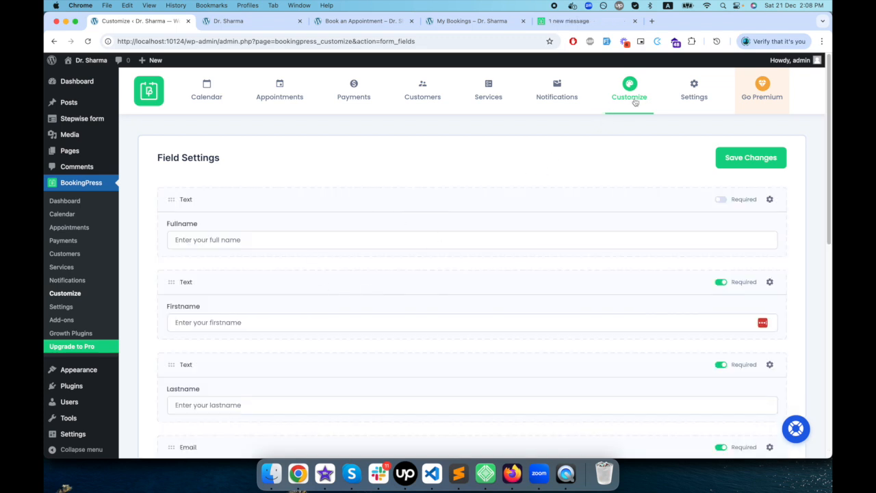
pyautogui.moveTo(635, 102)
# - Examine the Forms customization page, covering the Booking Form's styling and step options and the Customer Panel
pyautogui.click(596, 140)
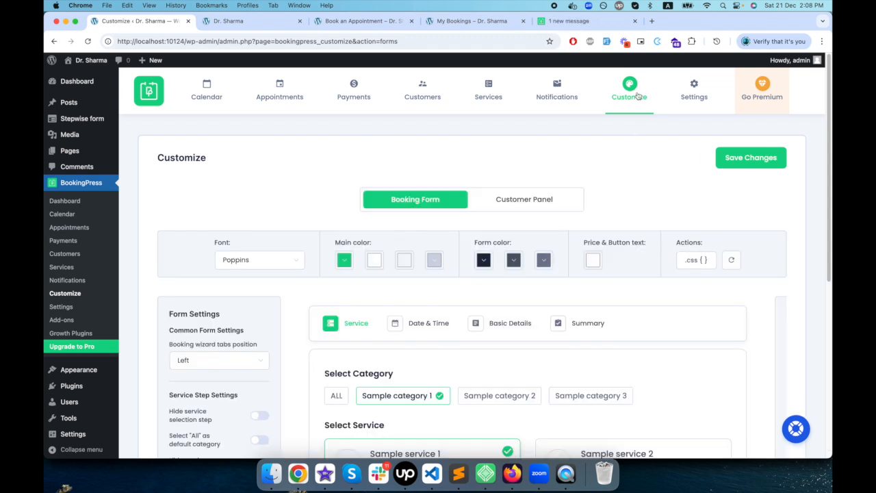
pyautogui.scroll(-5, 366, 354)
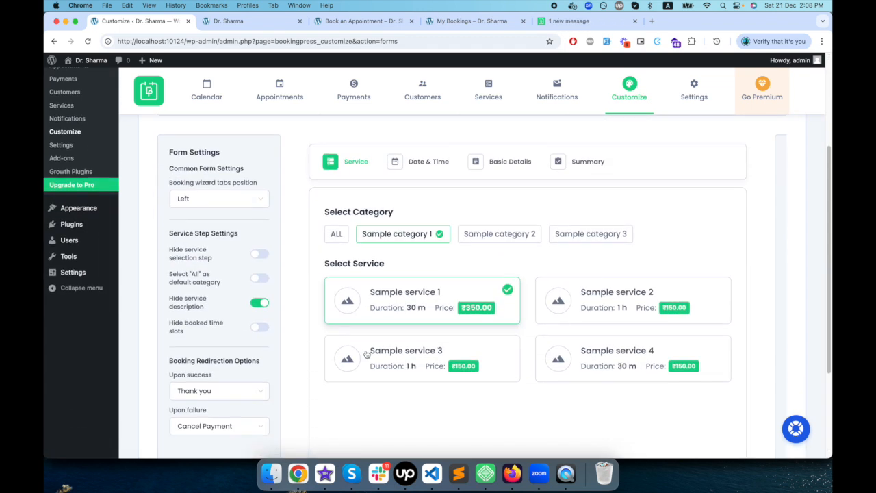
pyautogui.scroll(-2, 297, 336)
pyautogui.scroll(3, 243, 355)
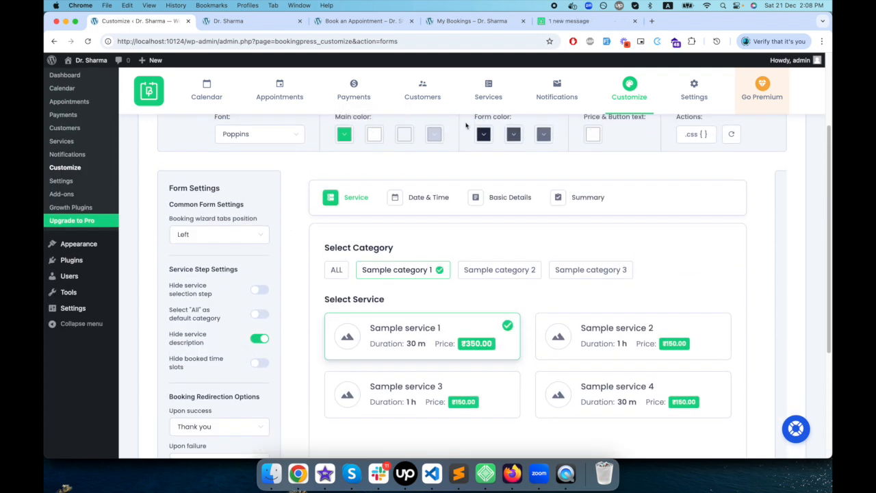
pyautogui.scroll(5, 460, 301)
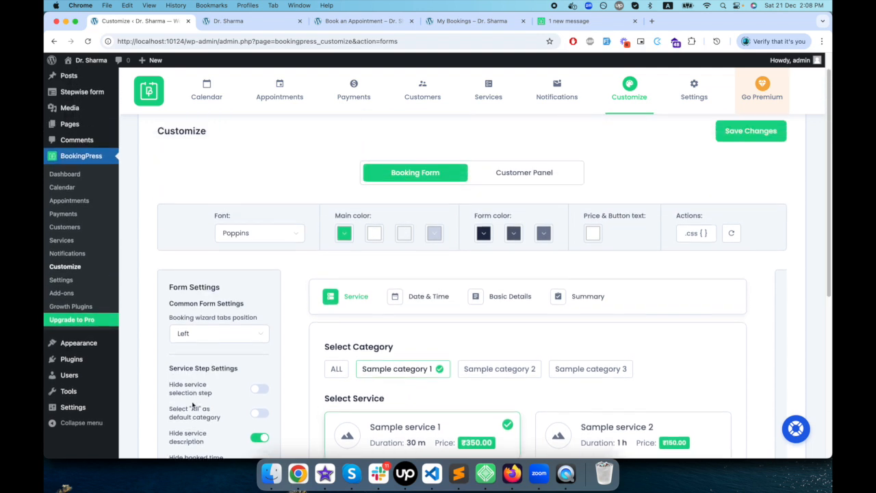
pyautogui.click(524, 199)
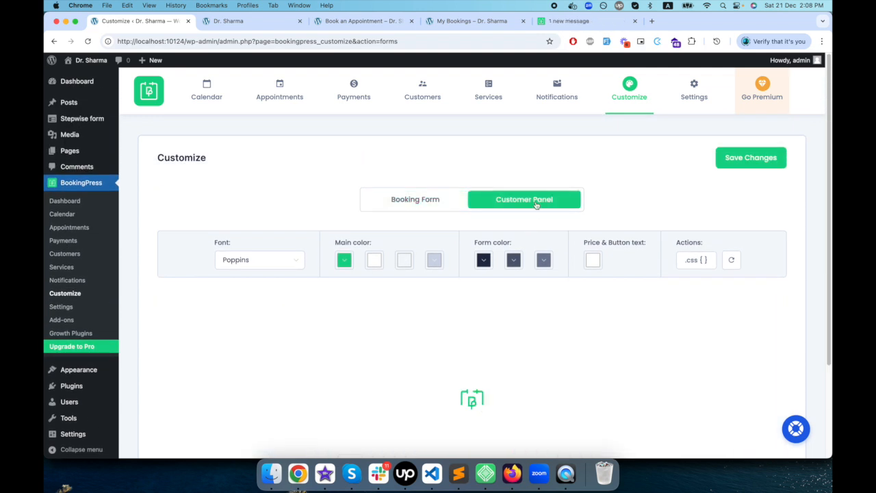
pyautogui.moveTo(640, 98)
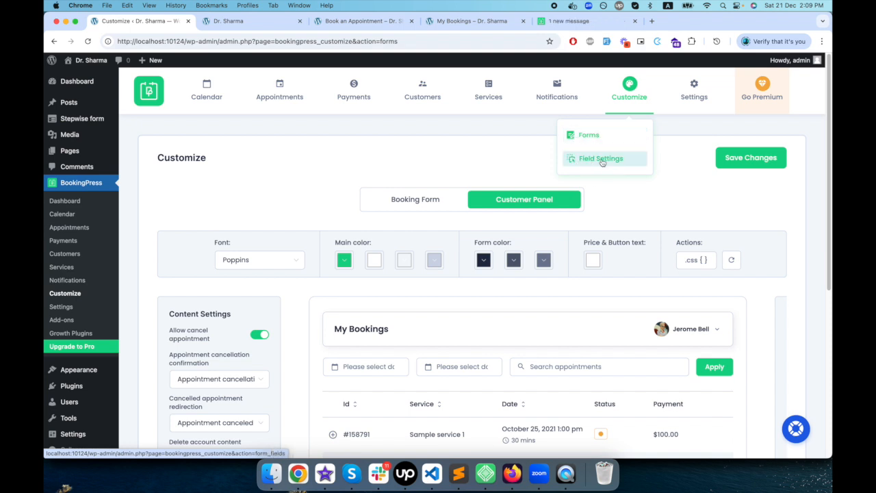
# - Enable sharing the time slot between all services in BookingPress's General Settings
pyautogui.click(695, 98)
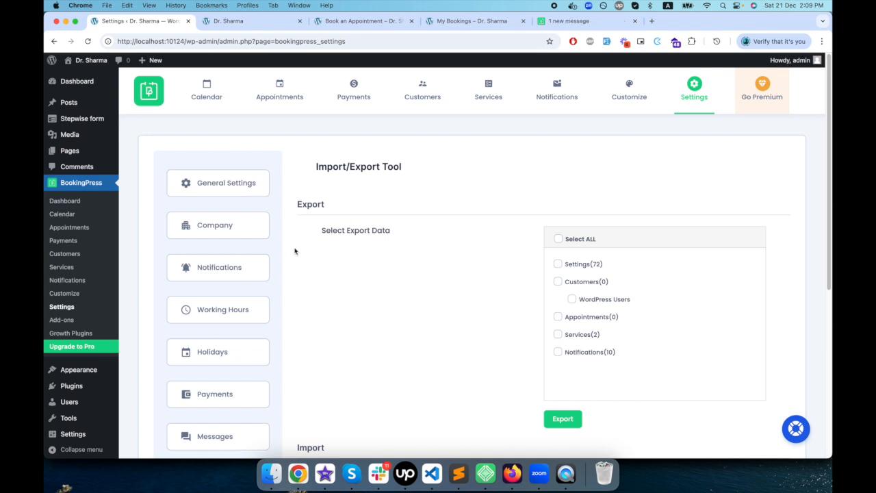
pyautogui.scroll(-2, 374, 295)
pyautogui.scroll(2, 374, 308)
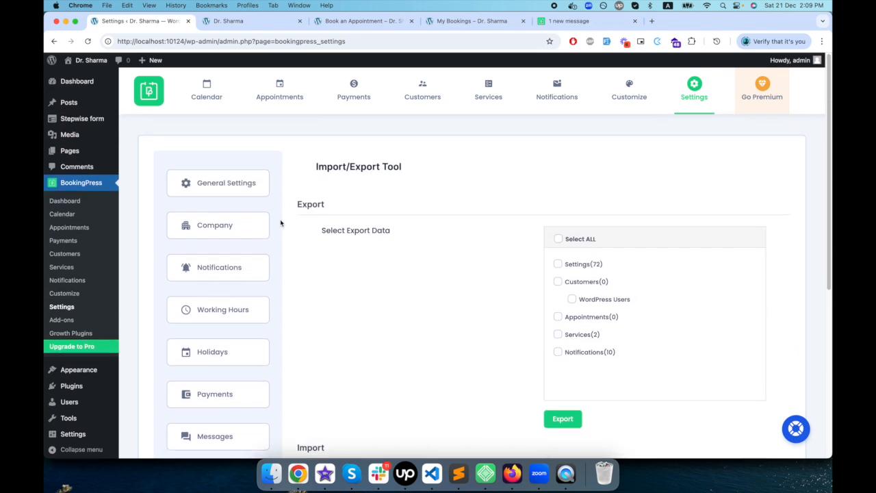
pyautogui.click(251, 193)
pyautogui.scroll(-2, 488, 262)
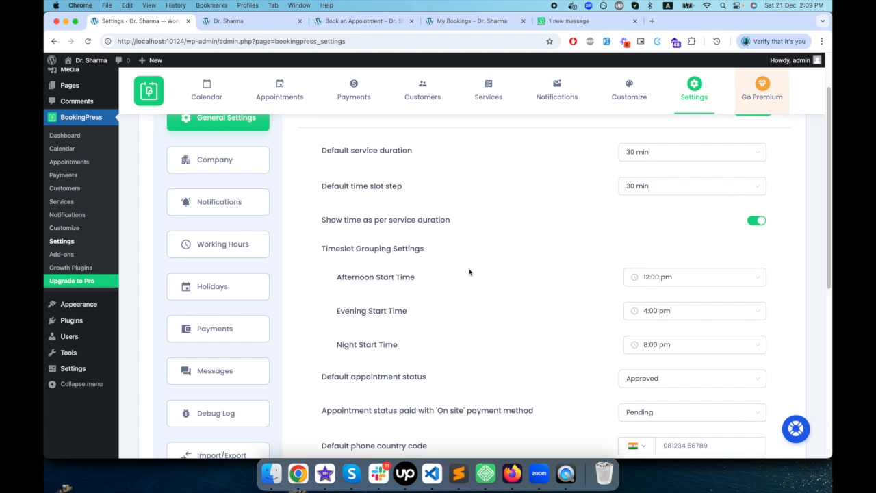
pyautogui.scroll(-6, 470, 273)
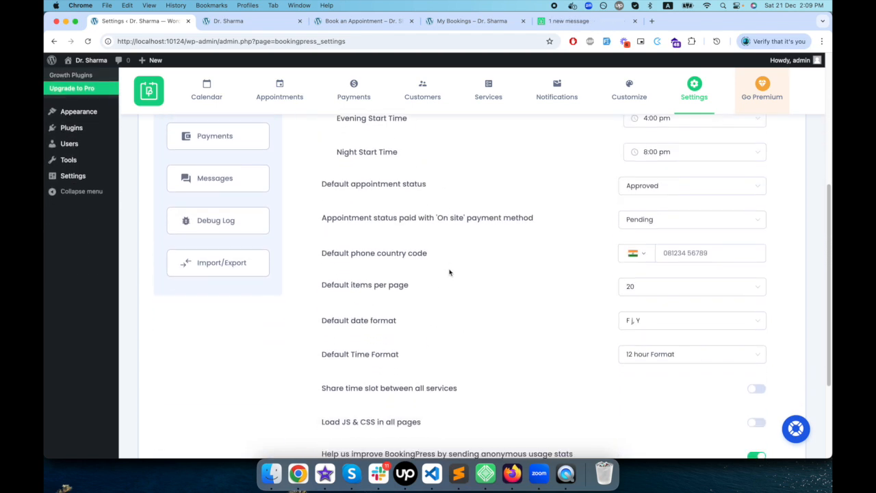
pyautogui.scroll(-4, 606, 294)
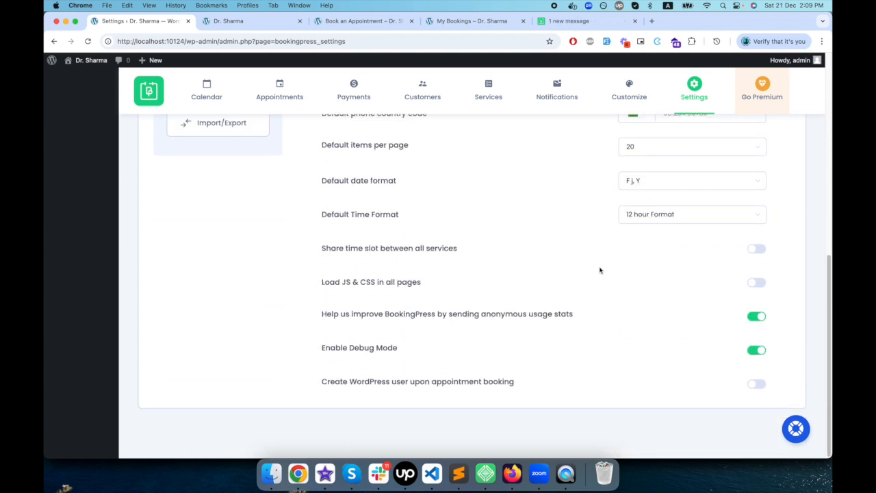
pyautogui.moveTo(323, 248); pyautogui.dragTo(453, 249)
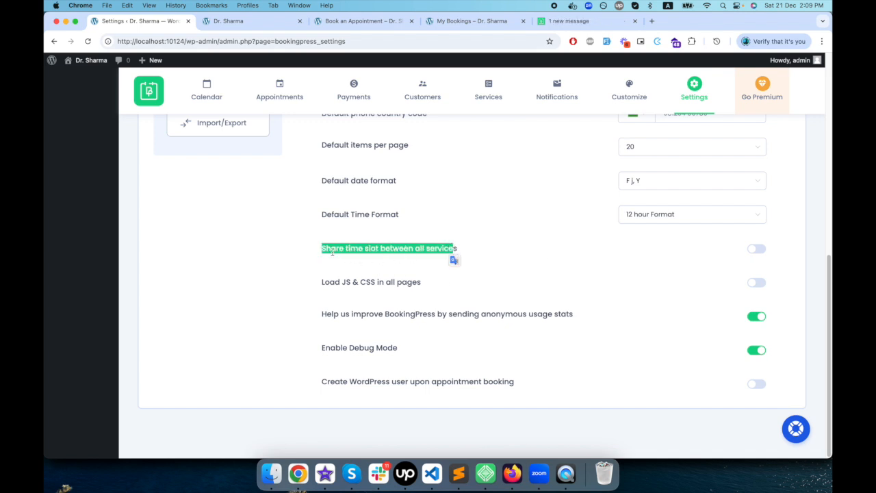
pyautogui.click(756, 250)
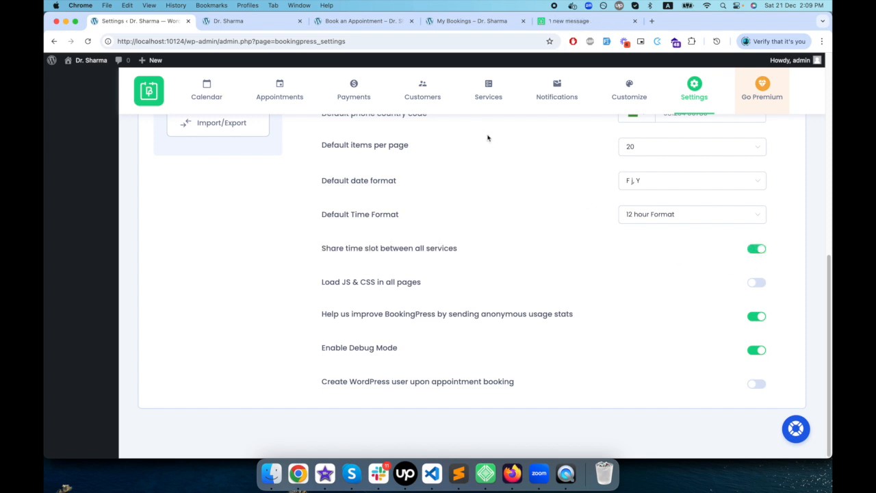
# - Check the services on the site's Book an Appointment page and return to General Settings, keeping time slot sharing enabled
pyautogui.click(243, 22)
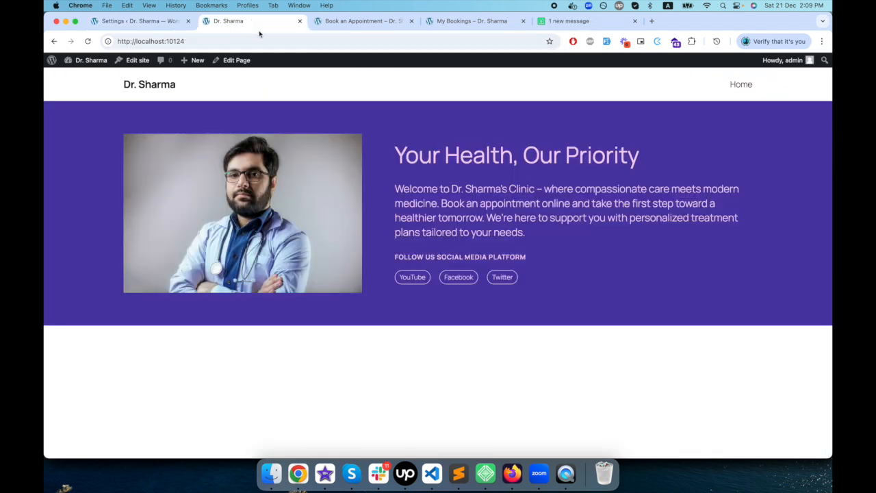
pyautogui.click(380, 22)
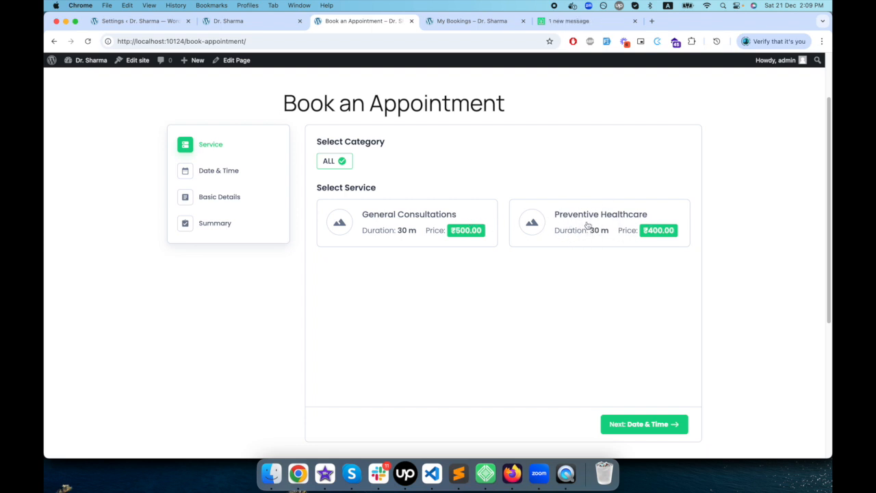
pyautogui.click(140, 25)
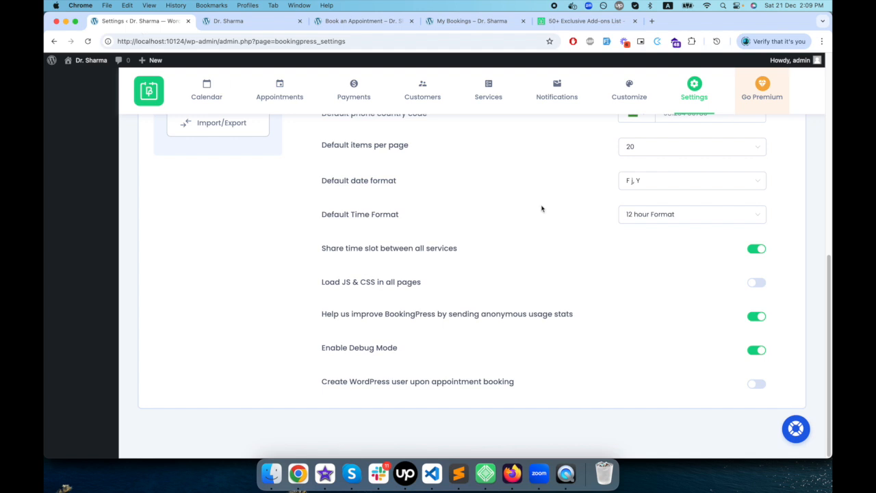
pyautogui.click(757, 251)
pyautogui.click(756, 251)
# - Enable creating a WordPress user upon appointment booking and save the General Settings
pyautogui.scroll(1, 703, 375)
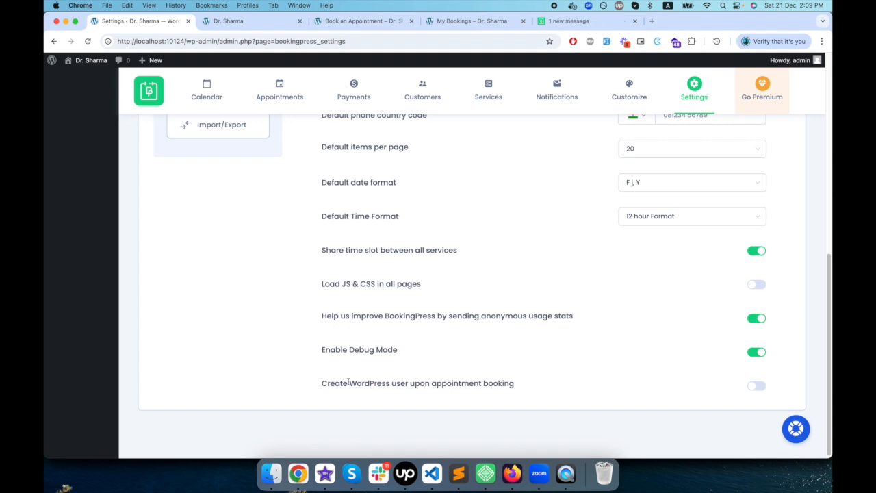
pyautogui.moveTo(340, 384); pyautogui.dragTo(488, 384)
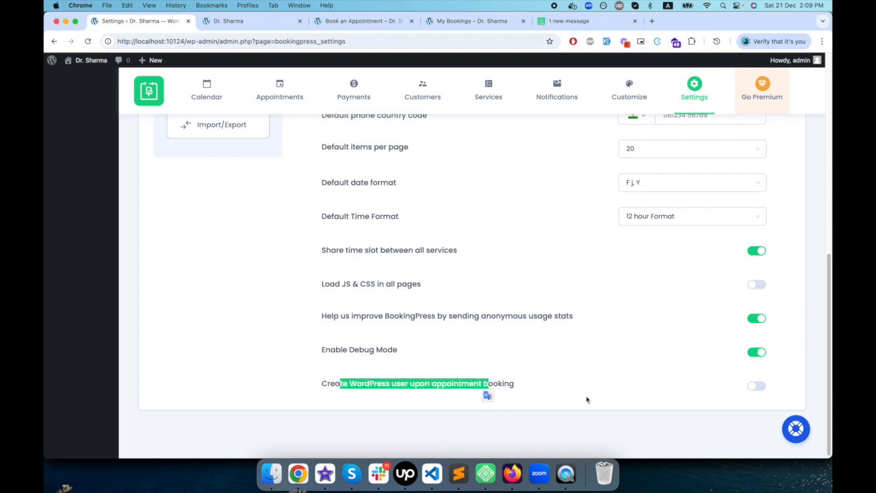
pyautogui.click(602, 398)
pyautogui.moveTo(322, 384); pyautogui.dragTo(513, 385)
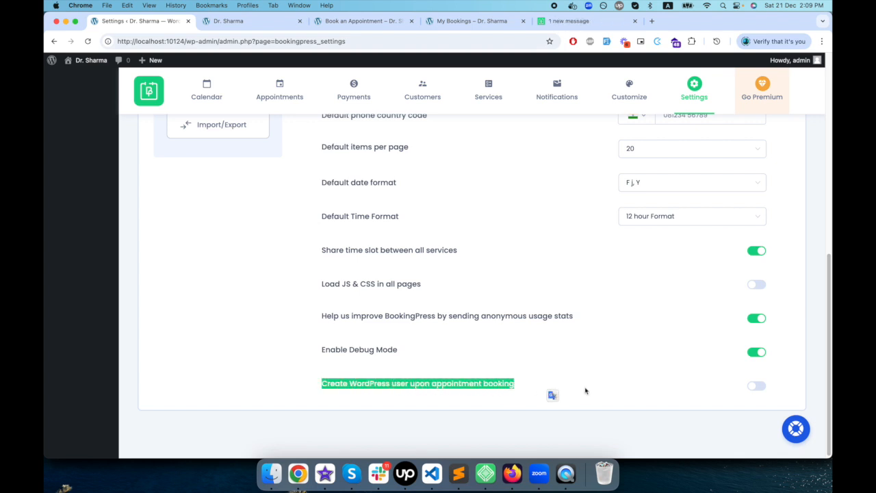
pyautogui.click(644, 392)
pyautogui.click(756, 386)
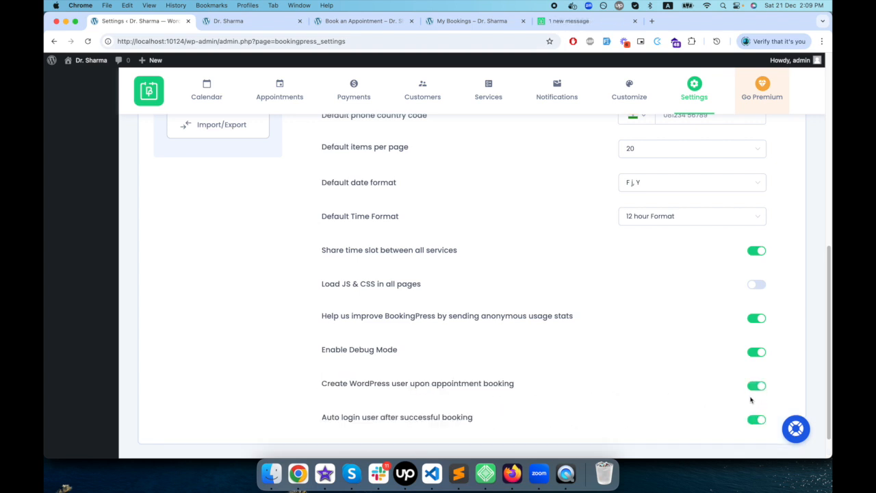
pyautogui.scroll(10, 712, 422)
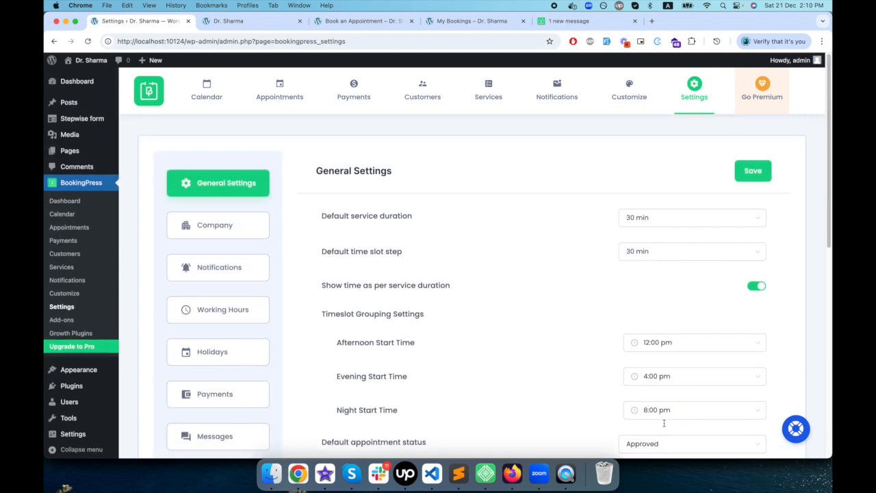
pyautogui.click(757, 170)
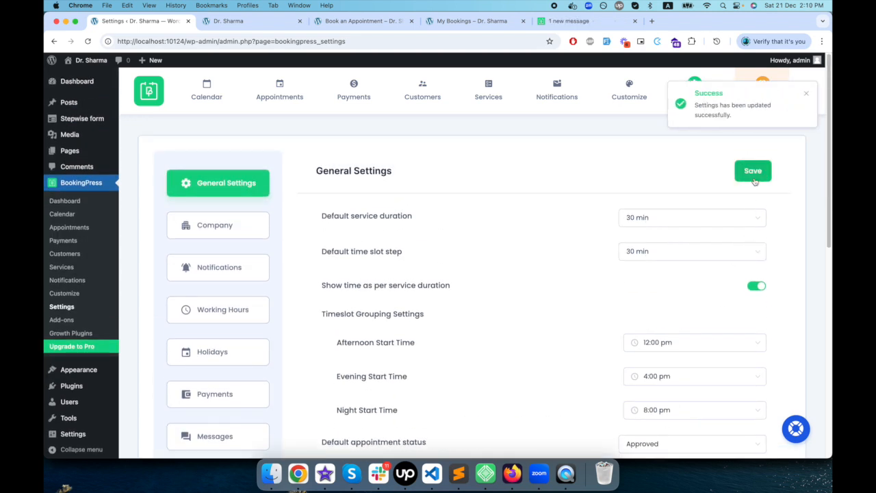
# - Review the Company Details and the Email Notification Settings, covering delivery method, sender and admin emails, and the test email form
pyautogui.click(218, 225)
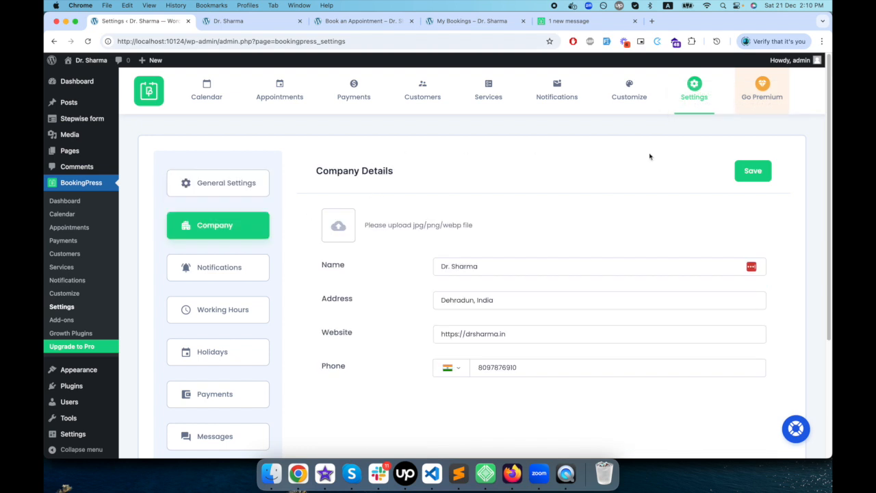
pyautogui.scroll(-3, 445, 413)
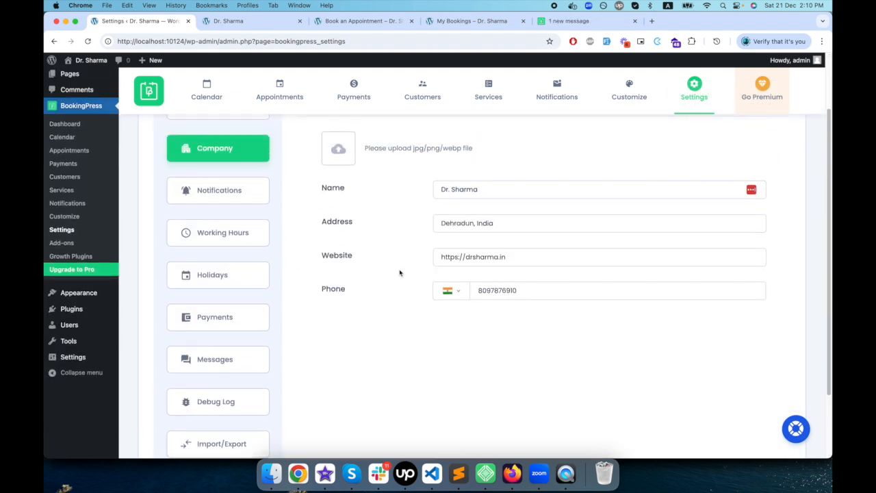
pyautogui.click(222, 198)
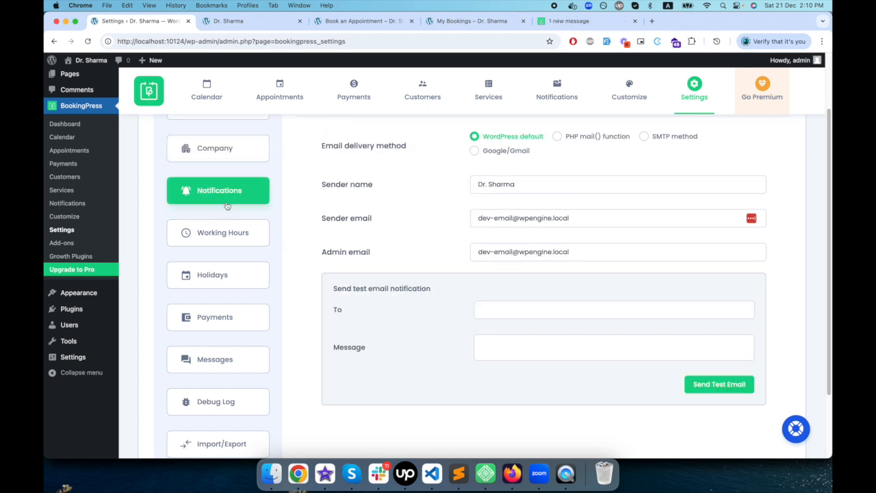
pyautogui.scroll(3, 219, 233)
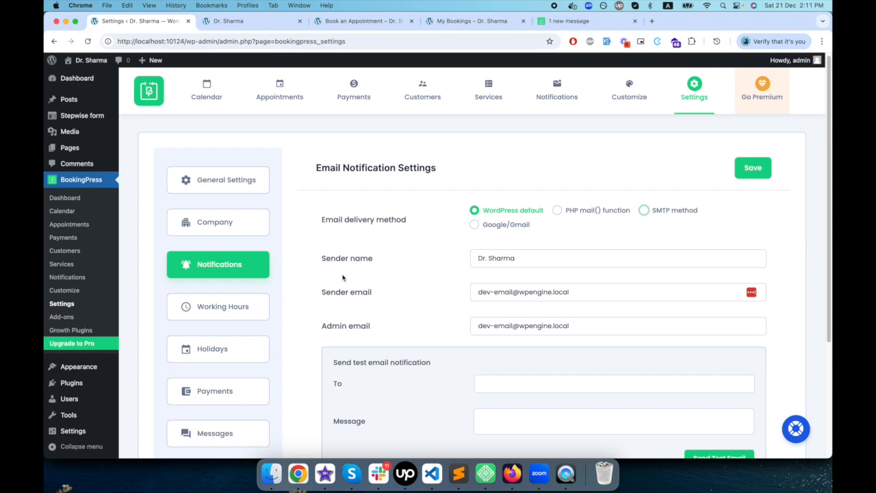
pyautogui.moveTo(590, 290); pyautogui.dragTo(456, 297)
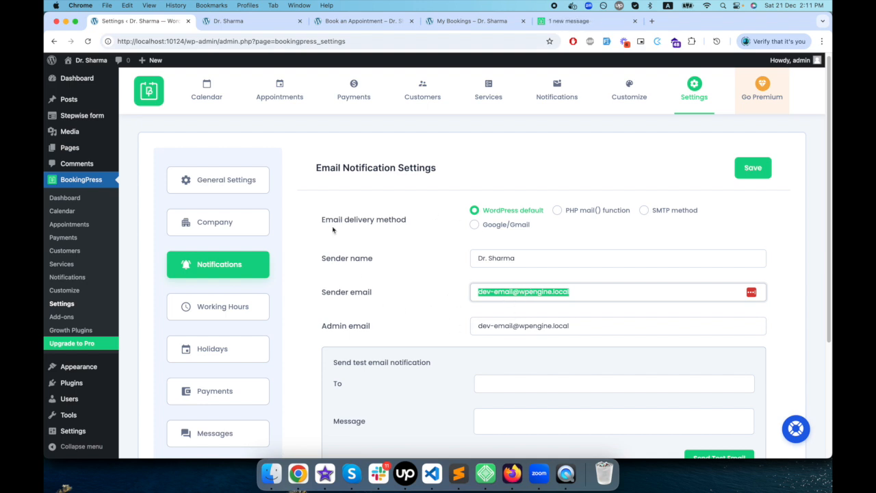
pyautogui.scroll(-5, 469, 336)
pyautogui.scroll(5, 358, 260)
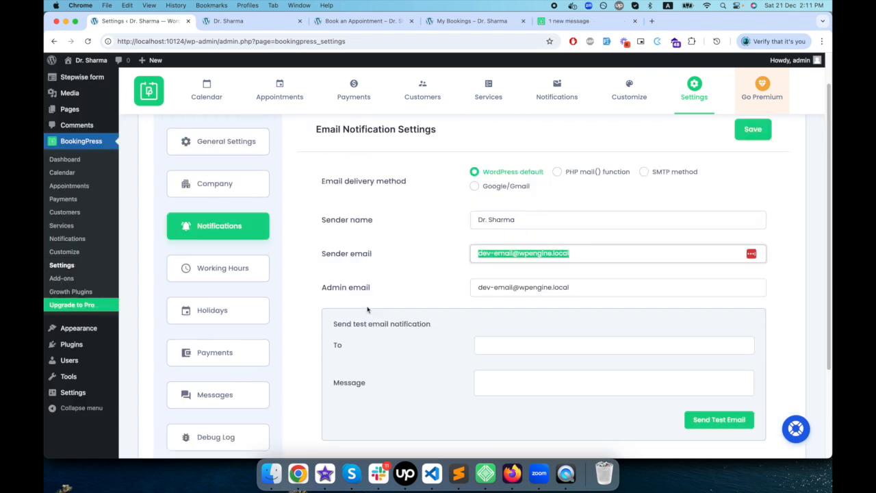
pyautogui.scroll(-2, 351, 291)
pyautogui.click(540, 338)
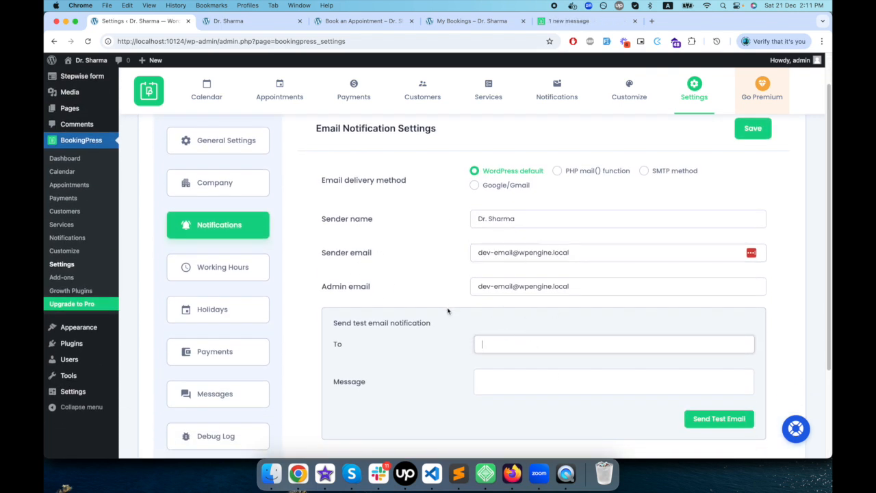
# - Review the Working Hours settings and look at Monday's break start and end time options without adding a break
pyautogui.click(245, 273)
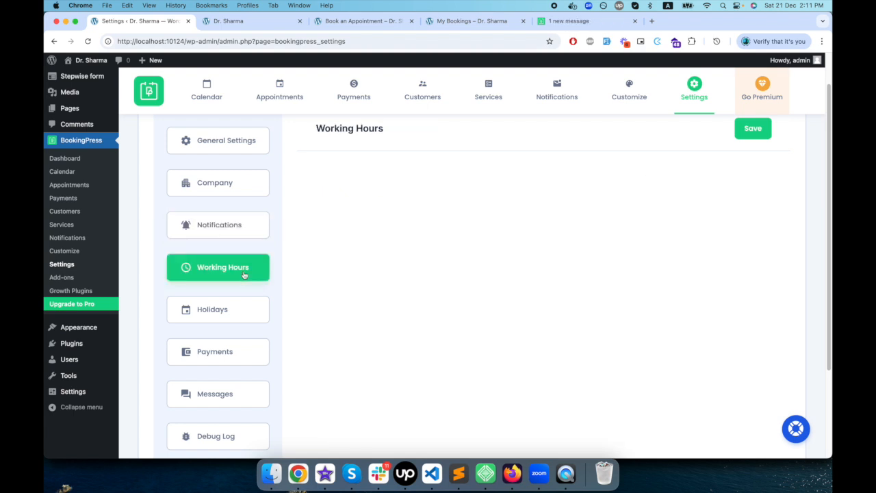
pyautogui.scroll(1, 389, 321)
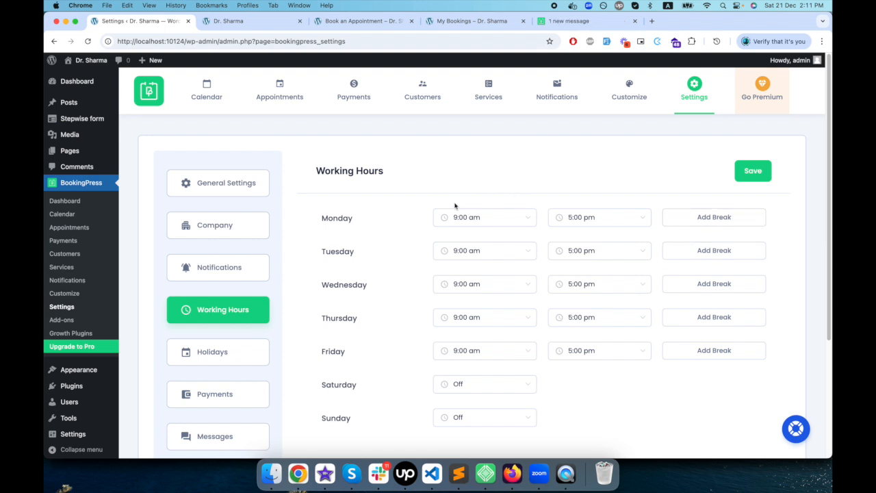
pyautogui.click(706, 218)
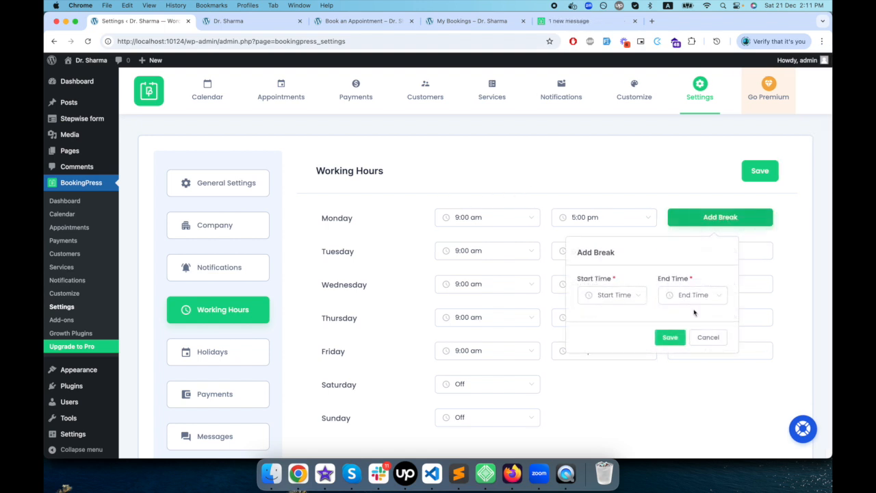
pyautogui.click(718, 340)
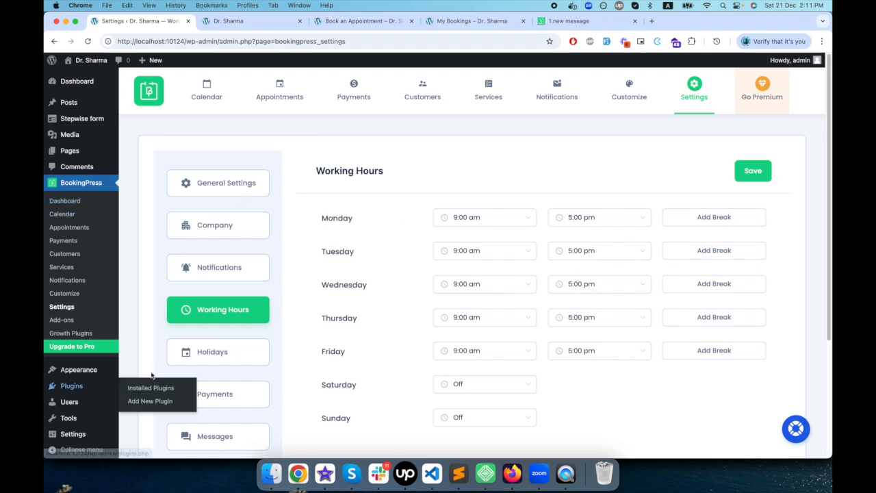
# - Select December 23 to 31, 2024 as a holiday period in the Holiday Settings calendar
pyautogui.click(199, 363)
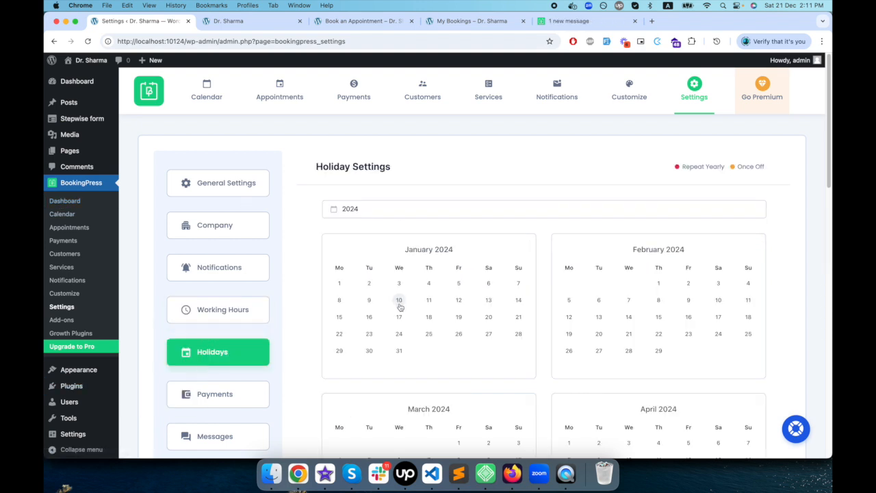
pyautogui.scroll(-3, 399, 305)
pyautogui.scroll(1, 401, 307)
pyautogui.scroll(2, 399, 307)
pyautogui.scroll(-15, 397, 307)
pyautogui.scroll(-8, 397, 306)
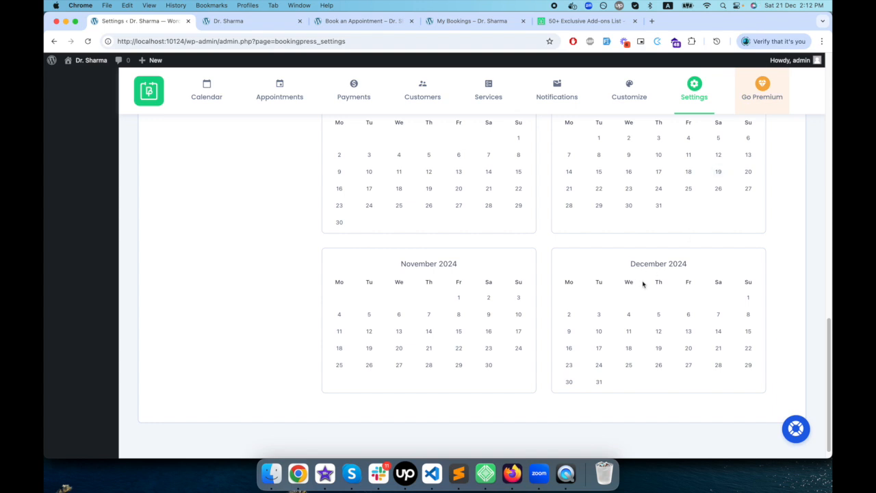
pyautogui.click(567, 370)
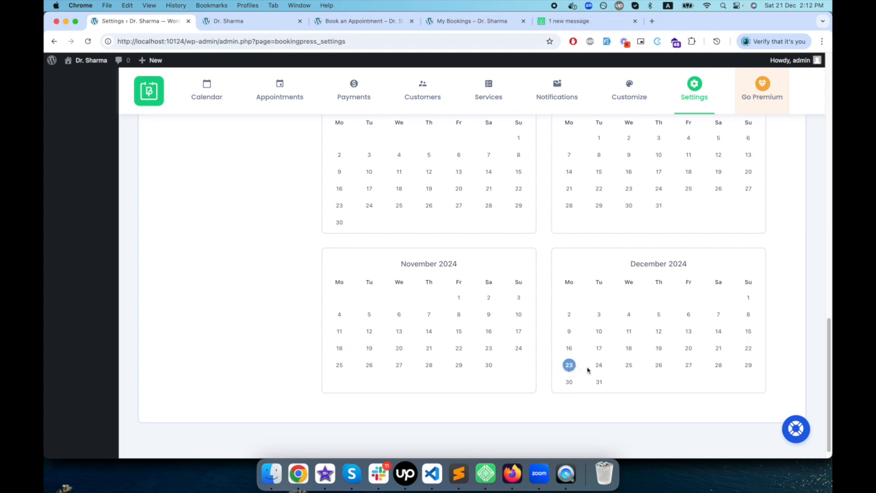
pyautogui.click(749, 365)
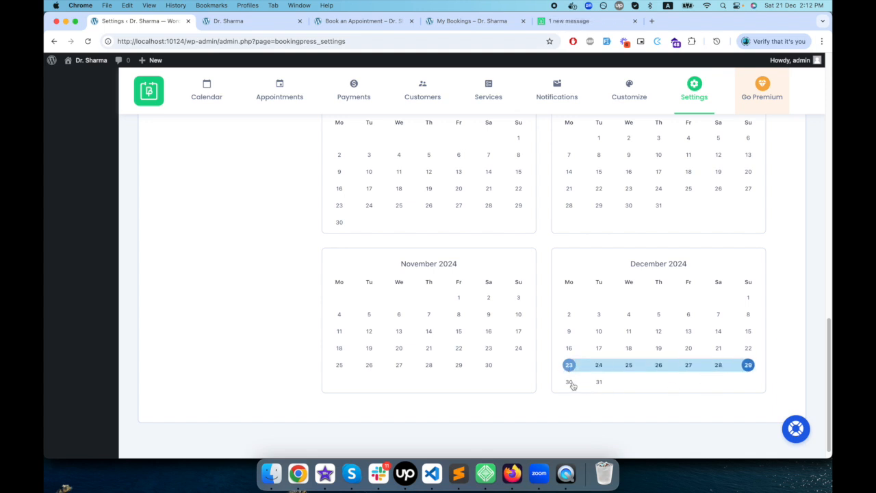
pyautogui.click(600, 383)
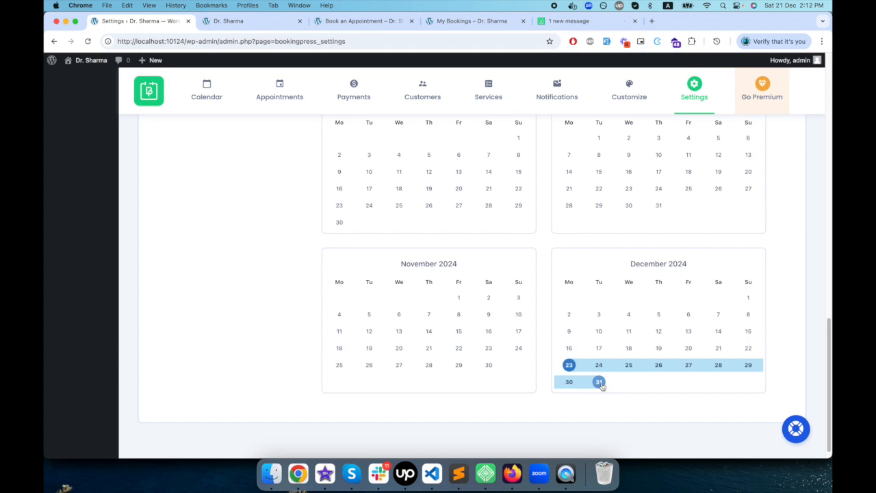
# - Name the selected December period as a Christmas holiday, without yearly repetition, and save it
pyautogui.click(554, 379)
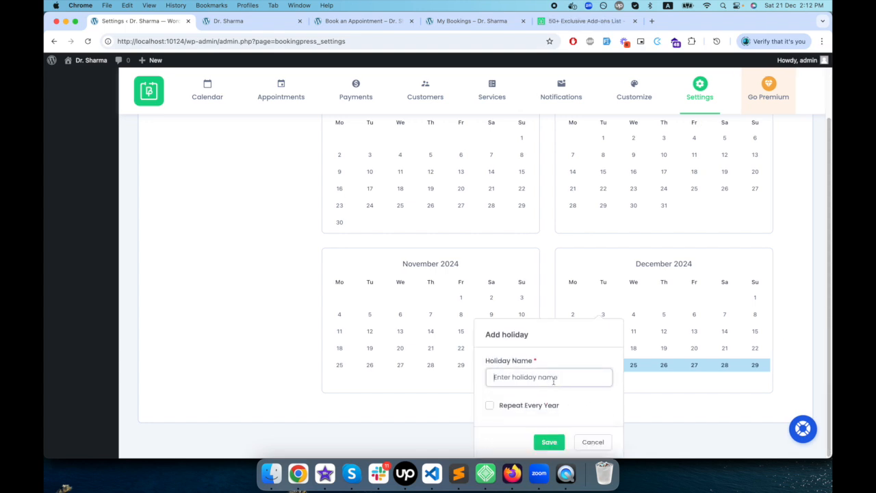
pyautogui.write('Christmas holiw')
pyautogui.press('BackSpace')
pyautogui.write('day')
pyautogui.click(549, 441)
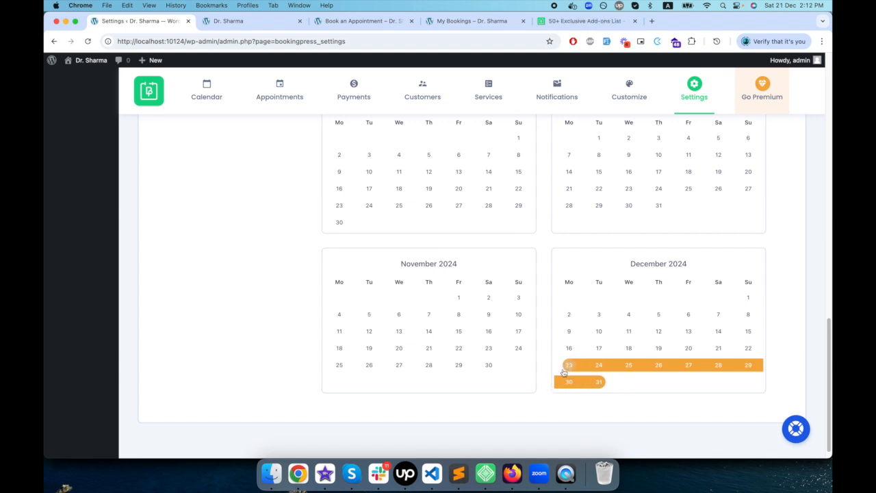
# - Enable PayPal as a payment method in the Payment Settings, alongside On Site payment
pyautogui.scroll(15, 397, 373)
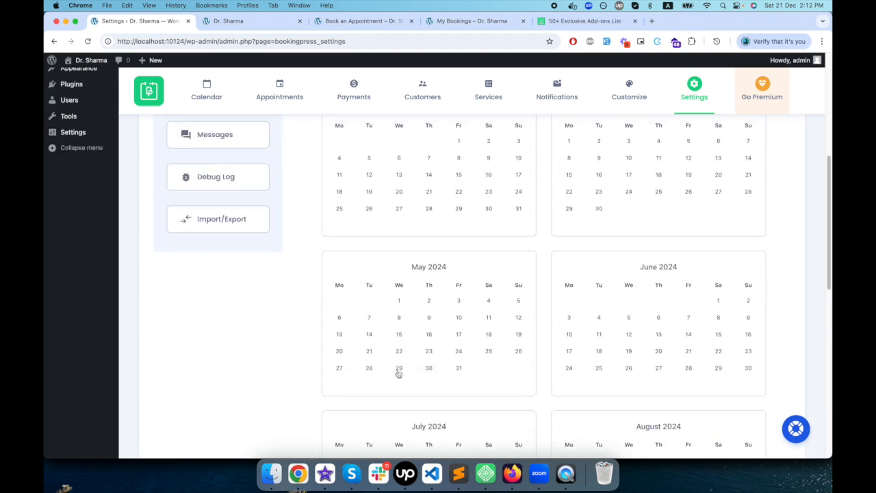
pyautogui.scroll(-3, 399, 370)
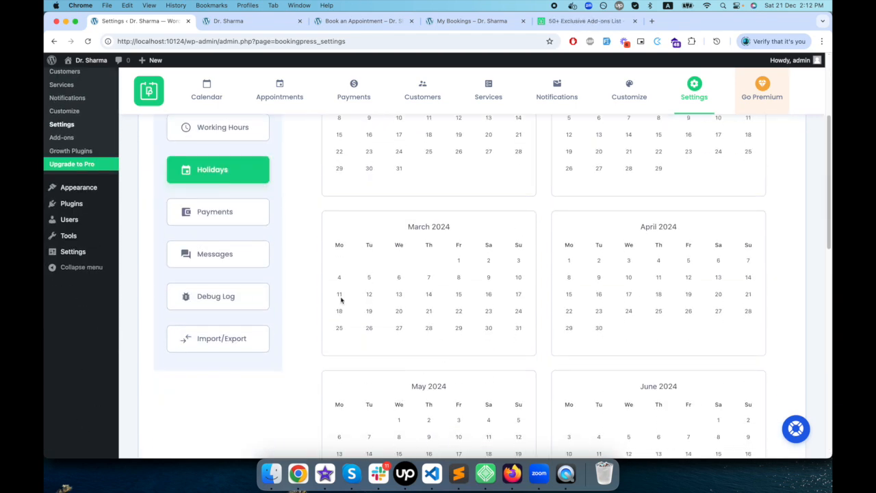
pyautogui.click(225, 216)
pyautogui.scroll(3, 228, 338)
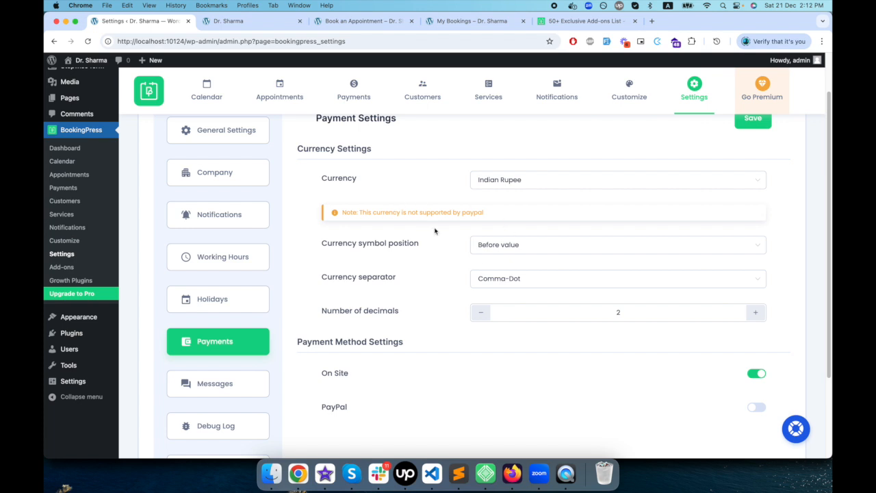
pyautogui.scroll(2, 433, 230)
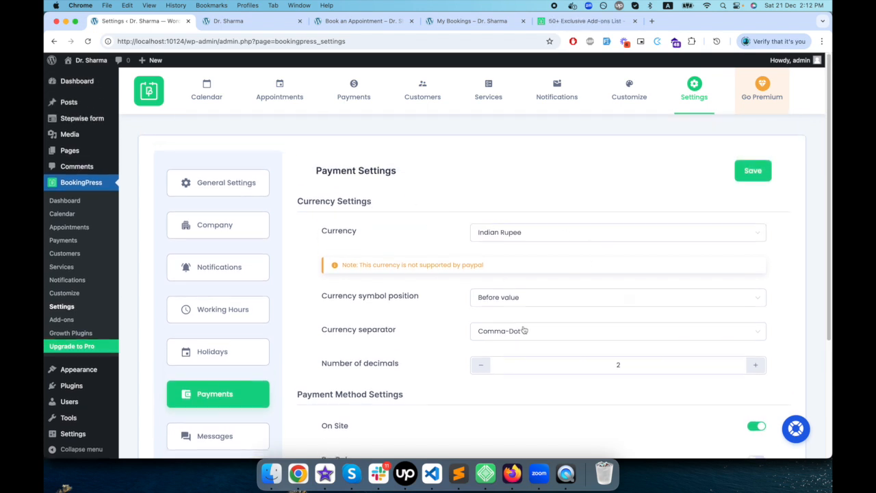
pyautogui.scroll(-3, 523, 331)
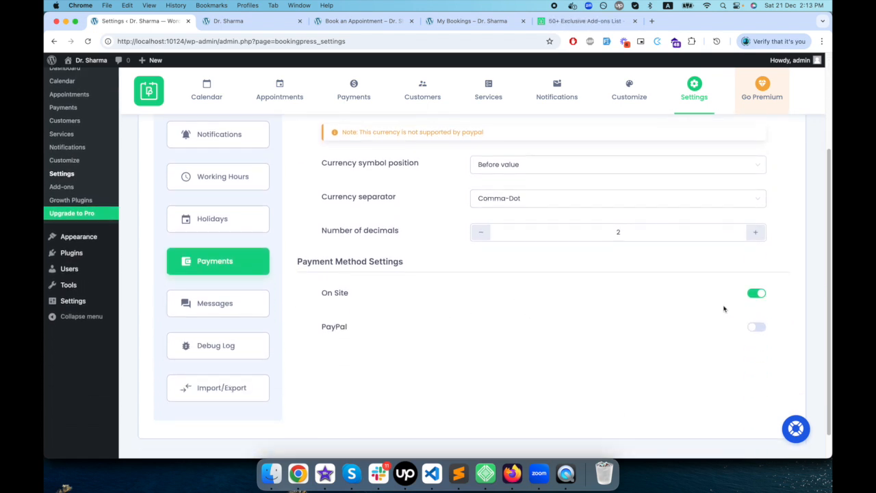
pyautogui.click(758, 327)
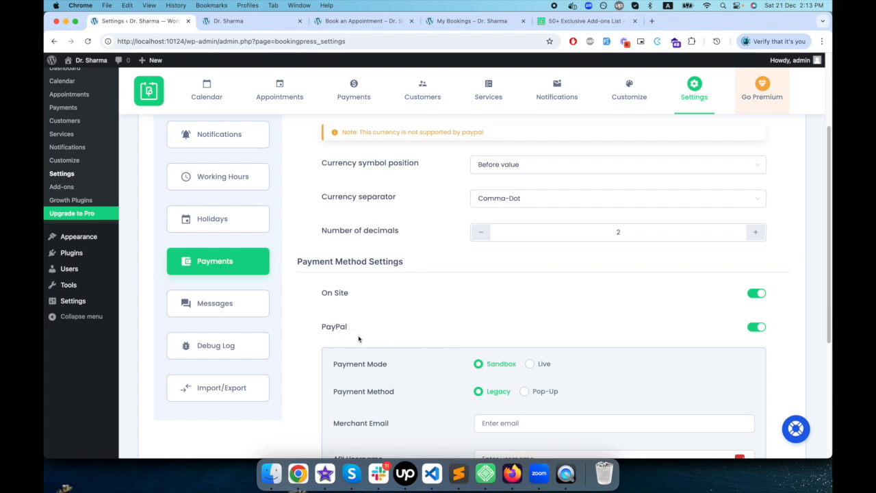
pyautogui.scroll(-3, 527, 346)
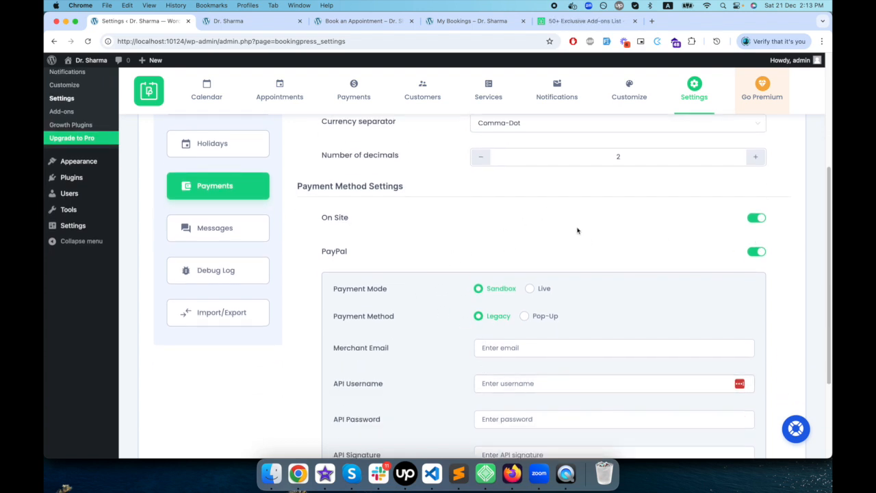
# - Browse the available Payment Gateways on the BookingPress add-ons web page
pyautogui.click(570, 21)
pyautogui.scroll(-5, 402, 243)
pyautogui.scroll(1, 401, 249)
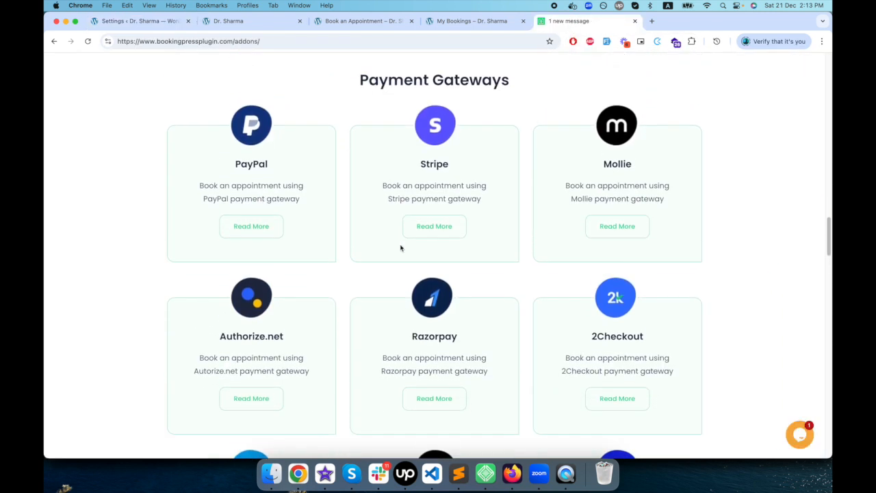
pyautogui.scroll(-1, 478, 197)
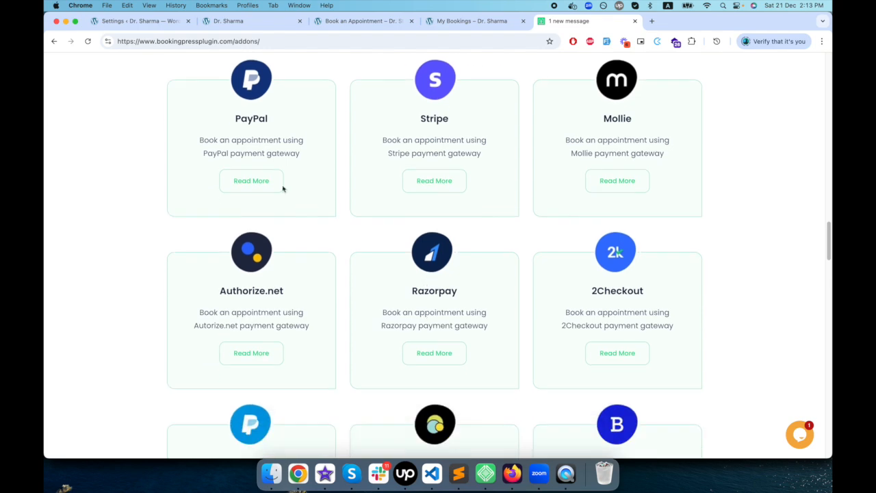
pyautogui.scroll(-5, 458, 308)
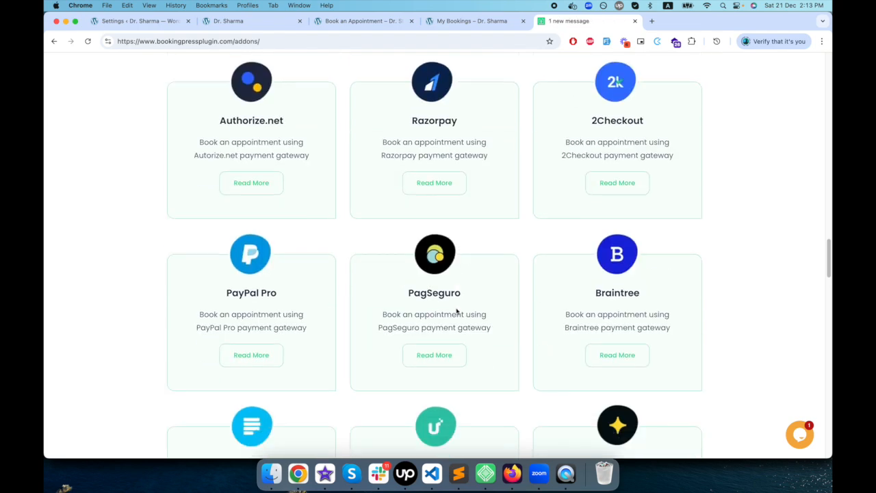
pyautogui.scroll(-11, 392, 272)
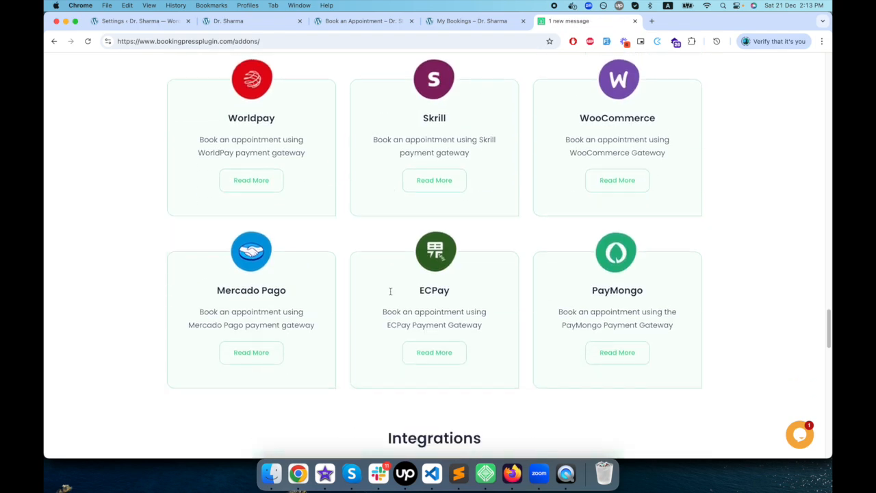
pyautogui.scroll(20, 387, 289)
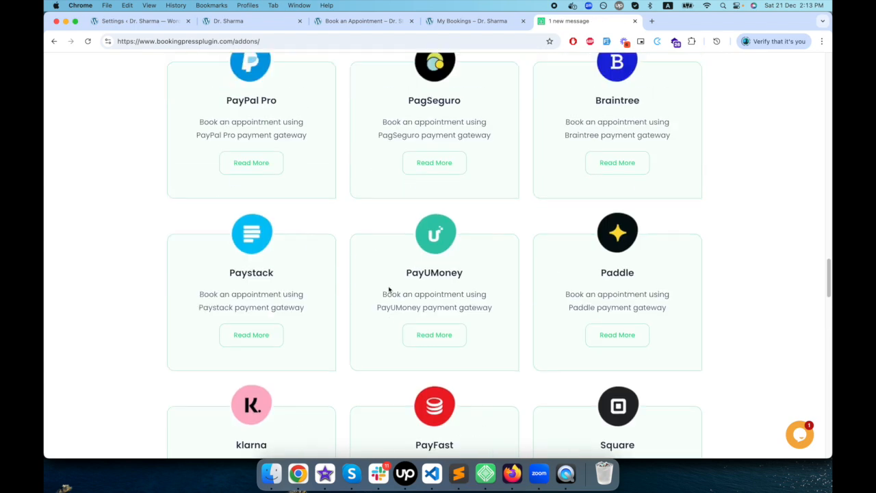
# - Return to the site's Payment Settings, review the PayPal credential fields, and set PayPal's payment mode to Live
pyautogui.click(140, 21)
pyautogui.scroll(-3, 534, 322)
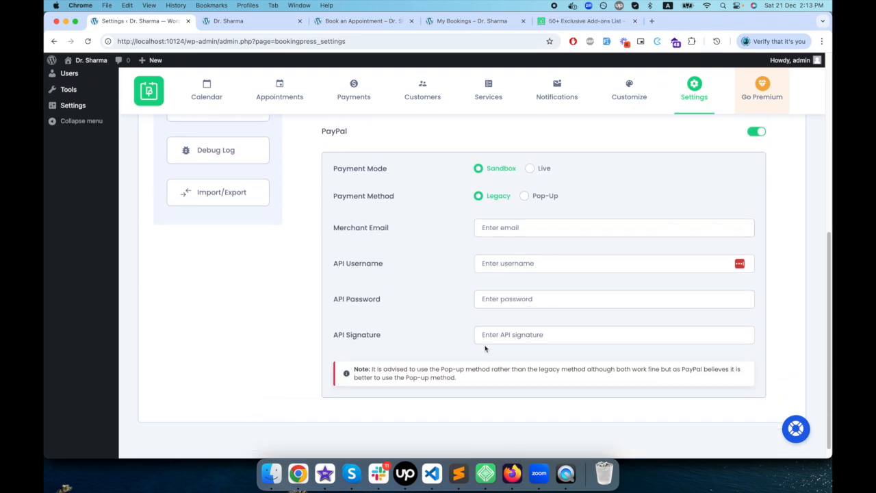
pyautogui.scroll(3, 485, 349)
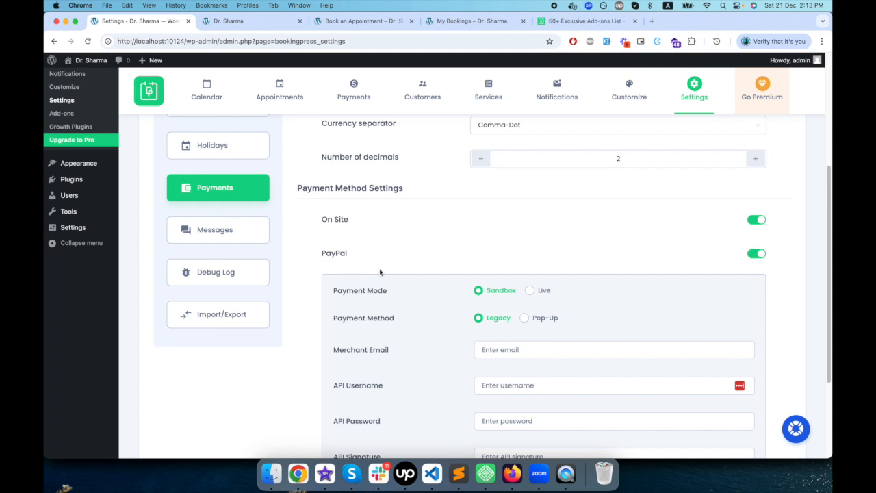
pyautogui.scroll(-2, 380, 272)
pyautogui.doubleClick(334, 177)
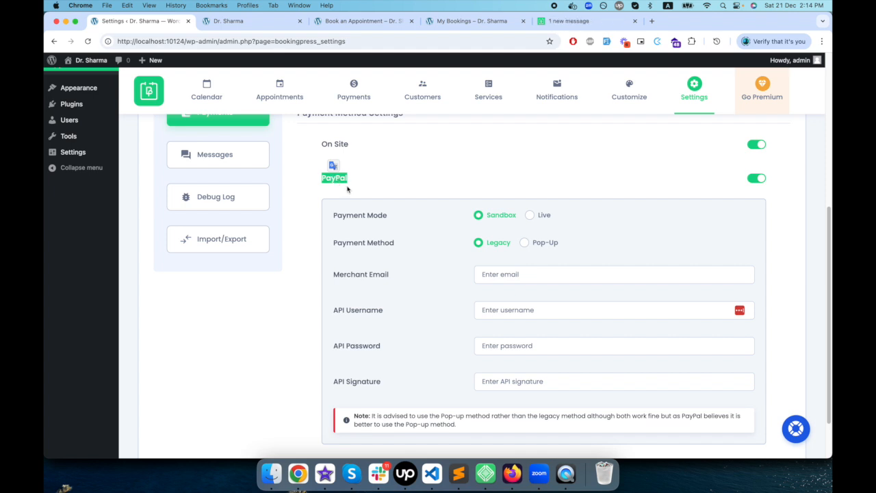
pyautogui.scroll(2, 372, 248)
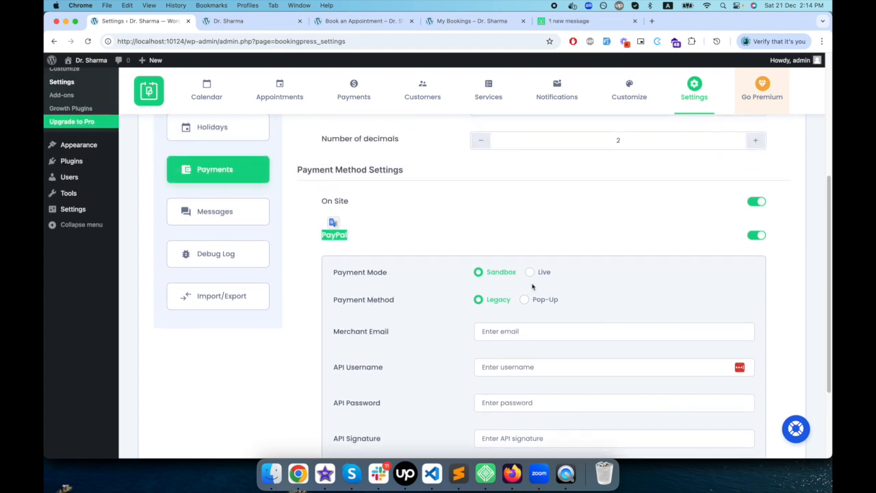
pyautogui.click(529, 273)
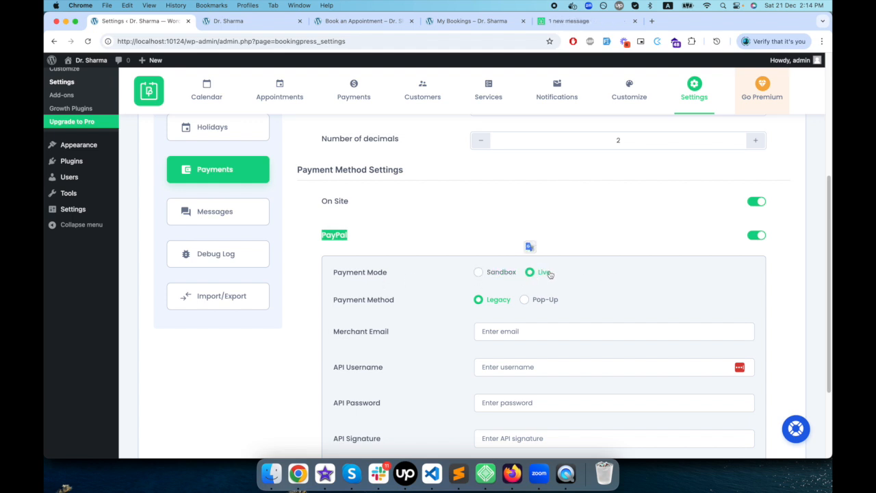
# - Set PayPal's payment method to Pop-Up and examine its Client ID and Client Secret fields
pyautogui.scroll(-1, 533, 301)
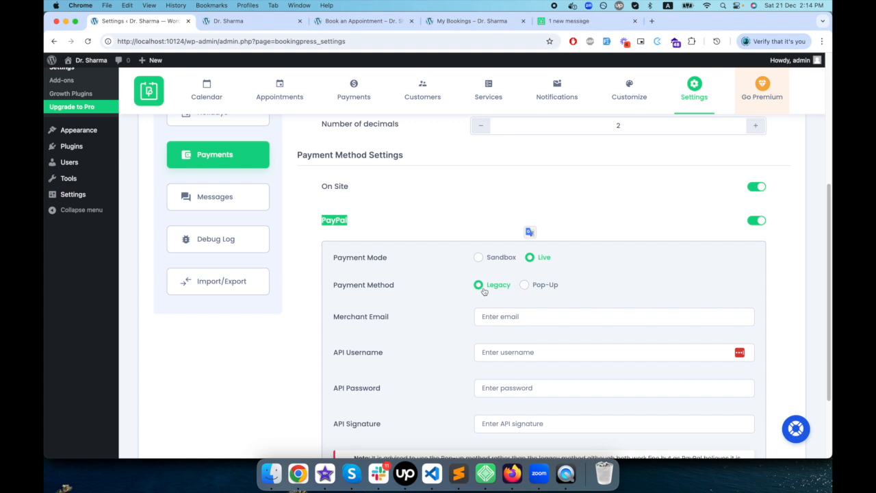
pyautogui.click(525, 285)
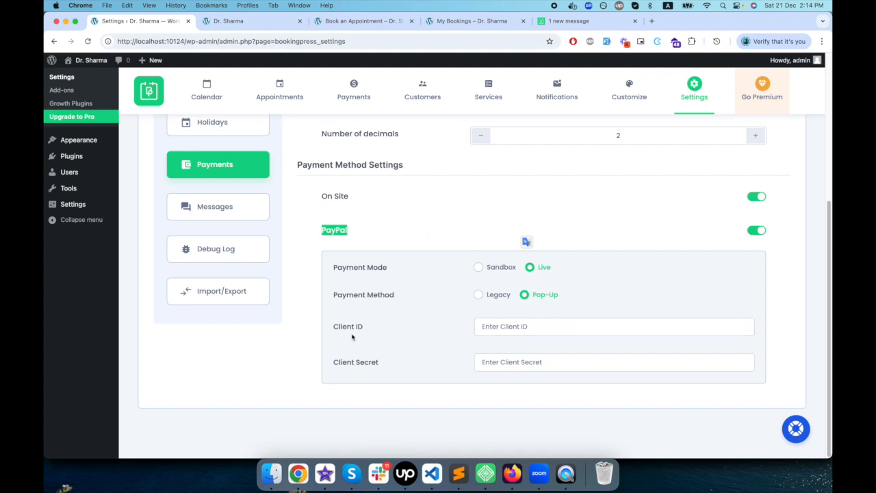
pyautogui.moveTo(335, 326); pyautogui.dragTo(363, 327)
pyautogui.moveTo(356, 361); pyautogui.dragTo(379, 362)
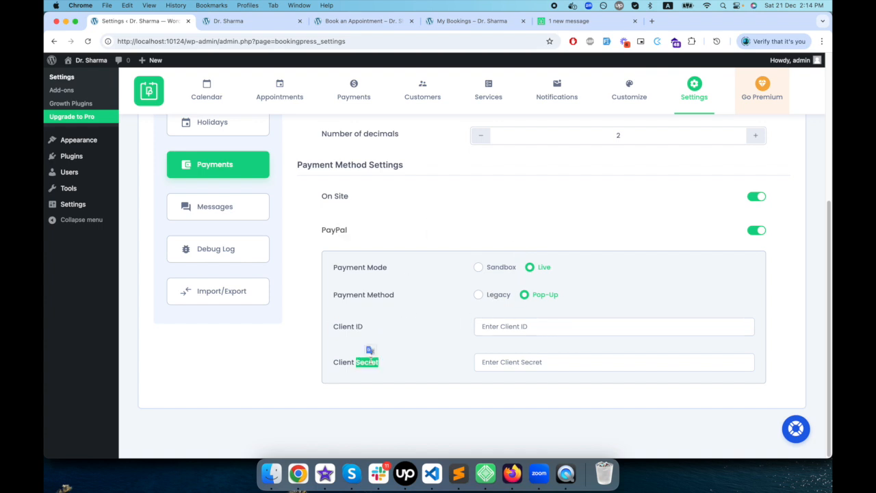
# - Compare PayPal's Legacy method with Pop-Up, read the note under the Legacy fields, and return the payment method to Pop-Up
pyautogui.click(482, 295)
pyautogui.scroll(-3, 479, 274)
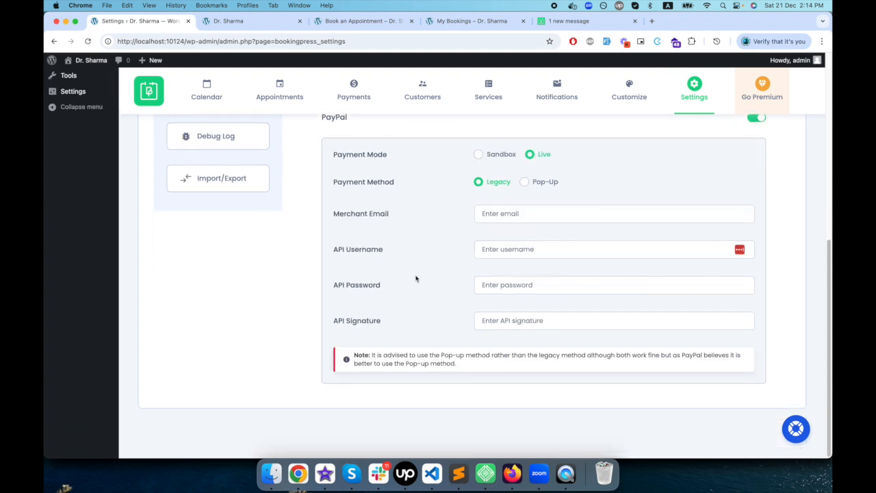
pyautogui.click(535, 184)
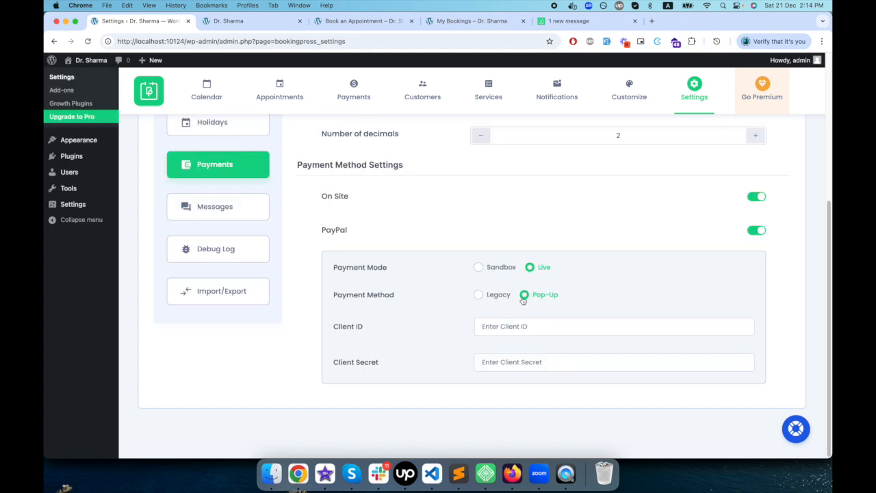
pyautogui.click(479, 295)
pyautogui.scroll(-3, 465, 363)
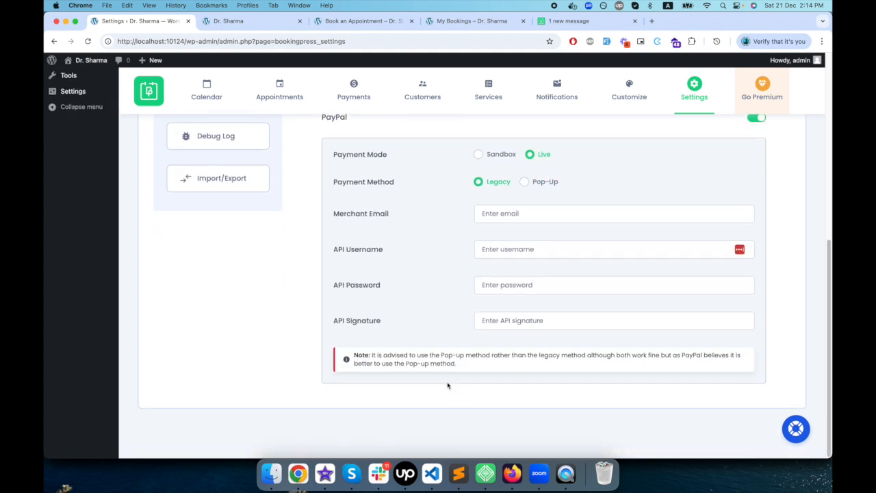
pyautogui.moveTo(376, 354); pyautogui.dragTo(463, 365)
pyautogui.click(525, 182)
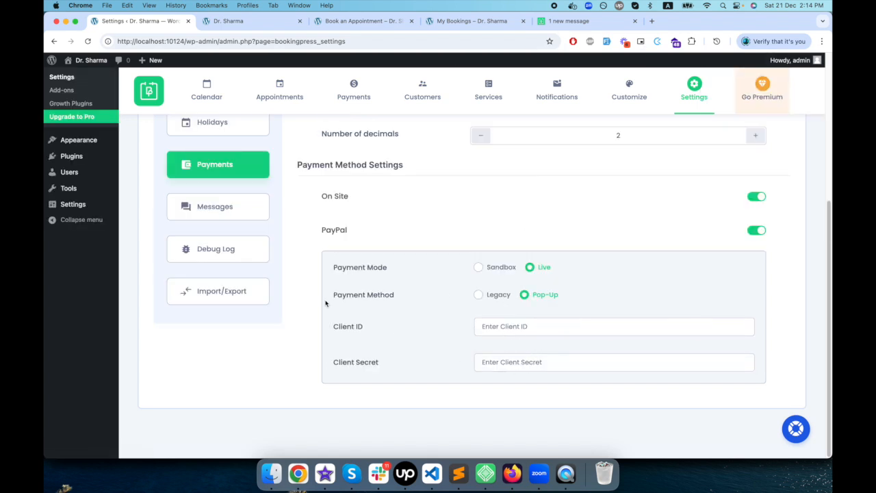
# - Review the booking error and confirmation texts in the Message Settings
pyautogui.click(230, 216)
pyautogui.scroll(3, 270, 260)
pyautogui.scroll(5, 390, 342)
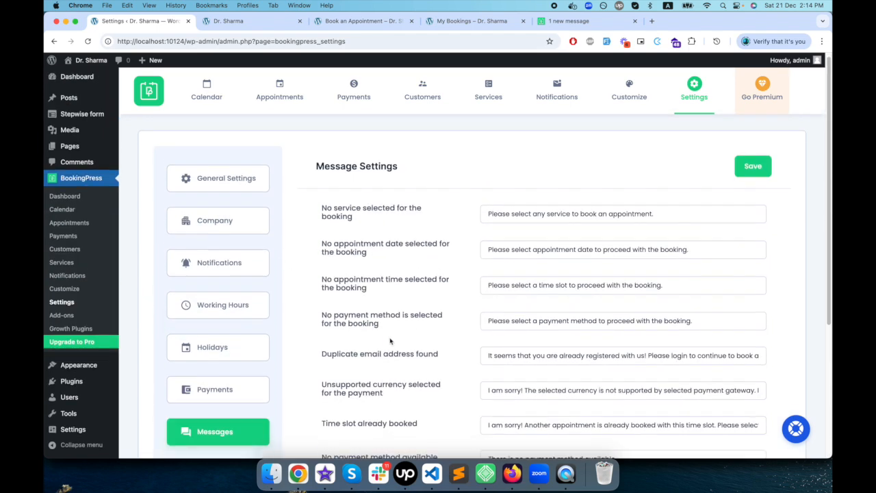
pyautogui.scroll(-3, 541, 314)
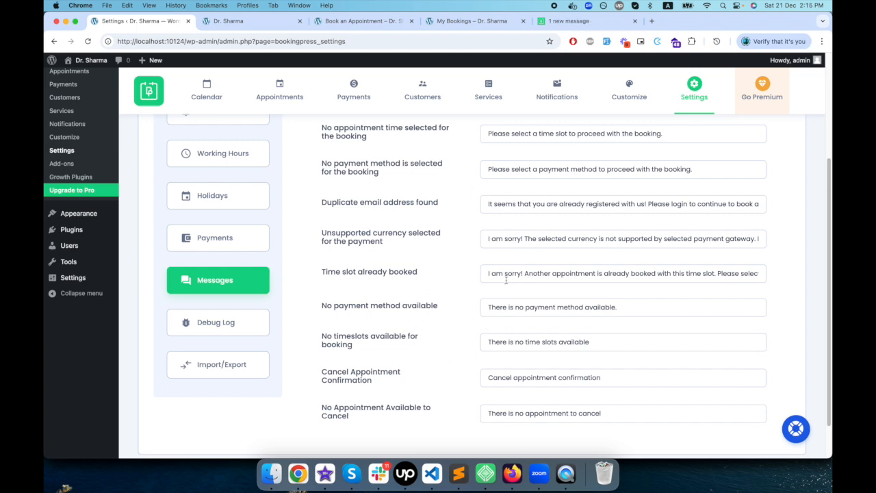
pyautogui.scroll(-1, 441, 361)
pyautogui.scroll(3, 404, 347)
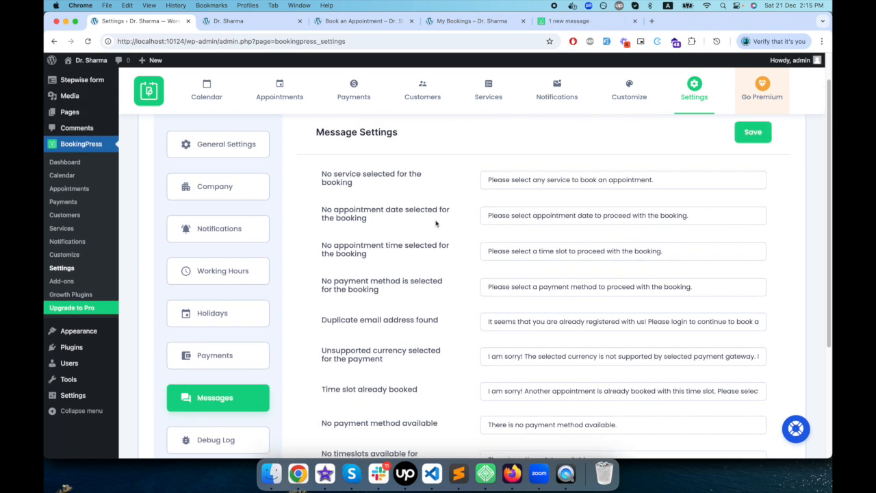
pyautogui.scroll(-3, 335, 328)
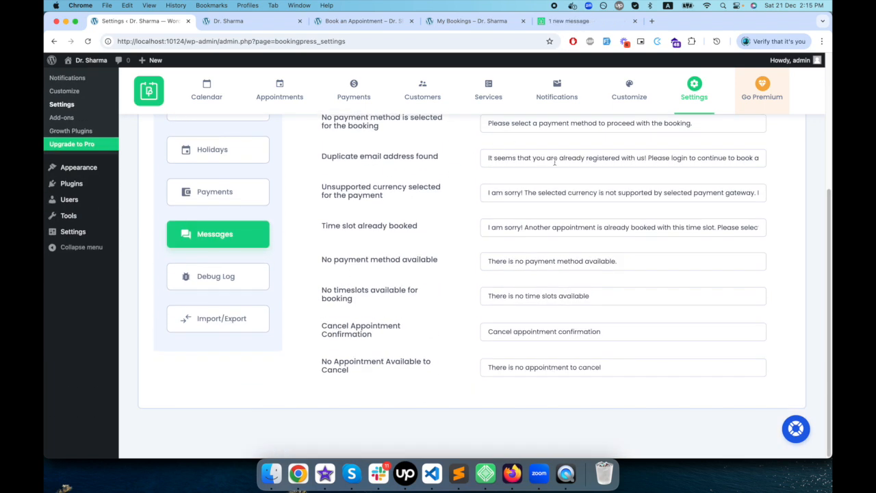
# - Review the logging options in the Debug Log settings
pyautogui.click(227, 277)
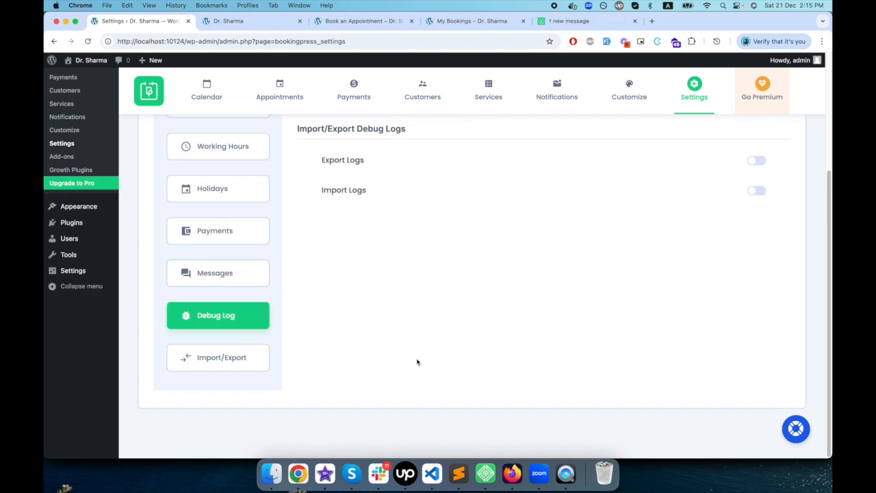
pyautogui.scroll(3, 397, 353)
pyautogui.scroll(-3, 386, 363)
# - Examine the export and import options of the Import/Export Tool and open the Go Premium page
pyautogui.click(211, 368)
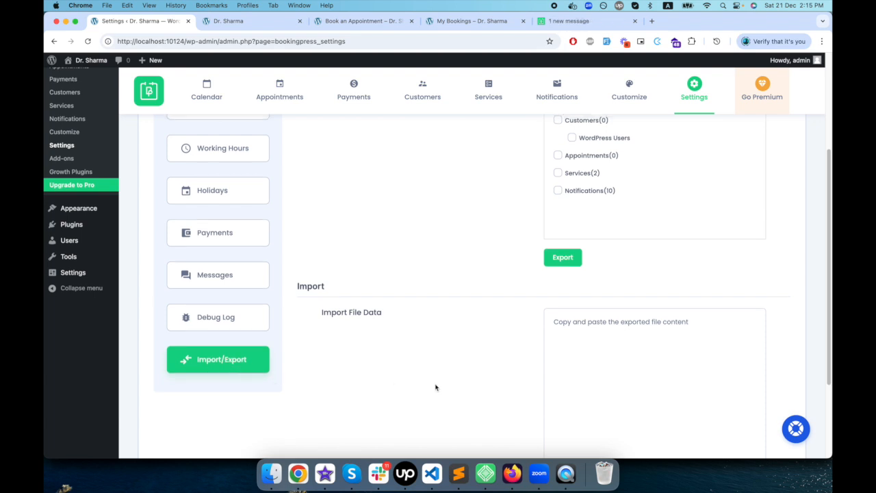
pyautogui.scroll(3, 434, 386)
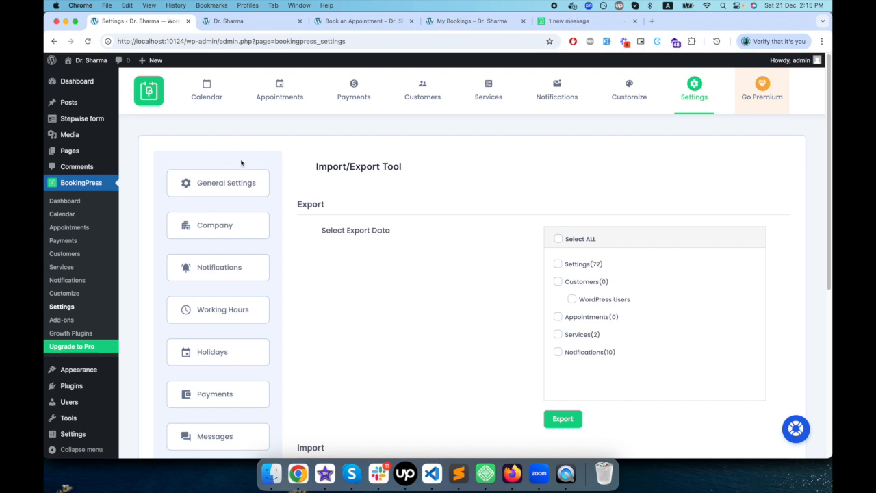
pyautogui.scroll(-3, 491, 289)
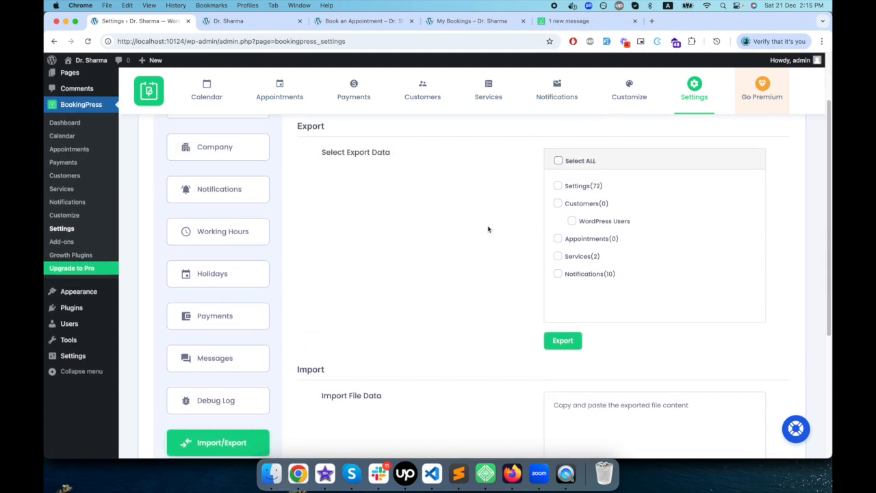
pyautogui.scroll(-3, 316, 343)
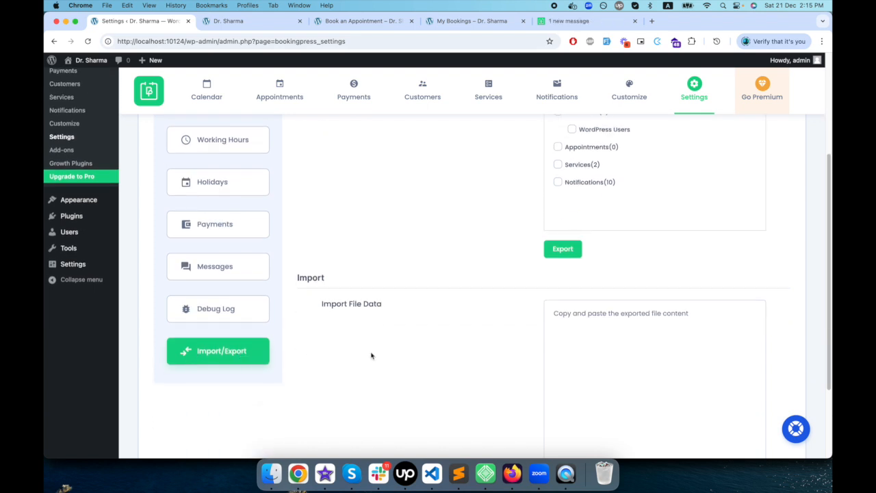
pyautogui.scroll(6, 371, 354)
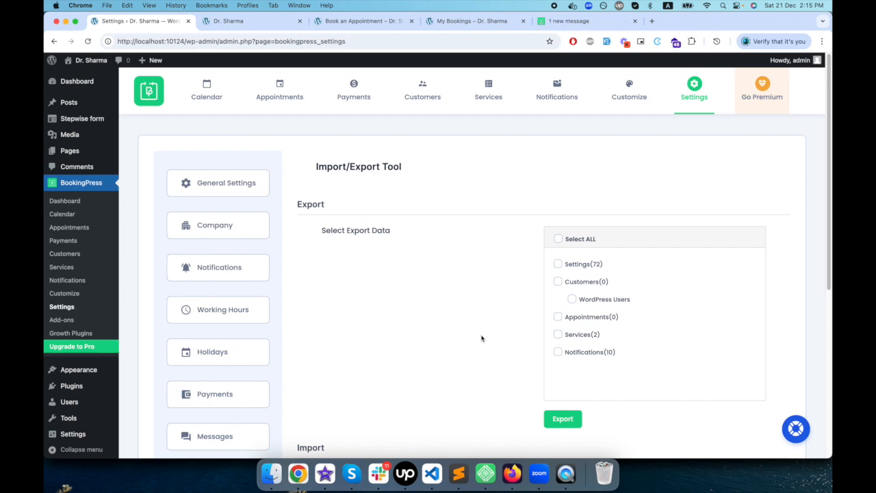
pyautogui.scroll(-5, 481, 339)
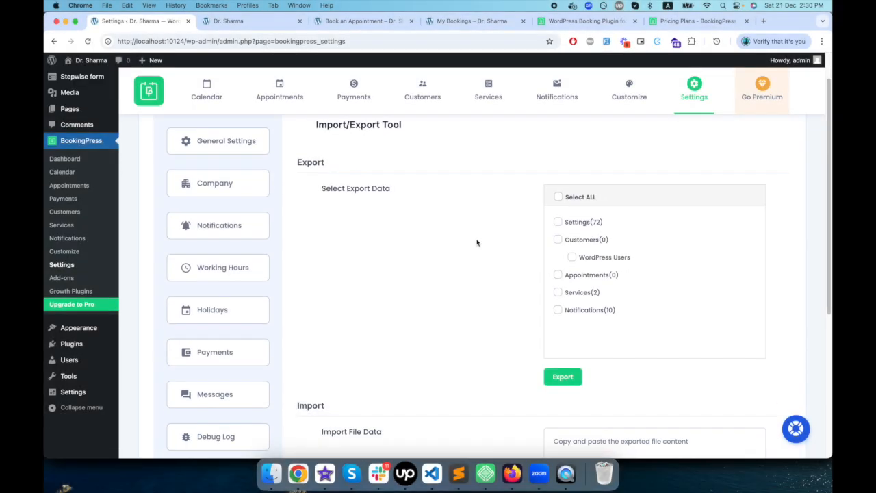
pyautogui.scroll(2, 477, 242)
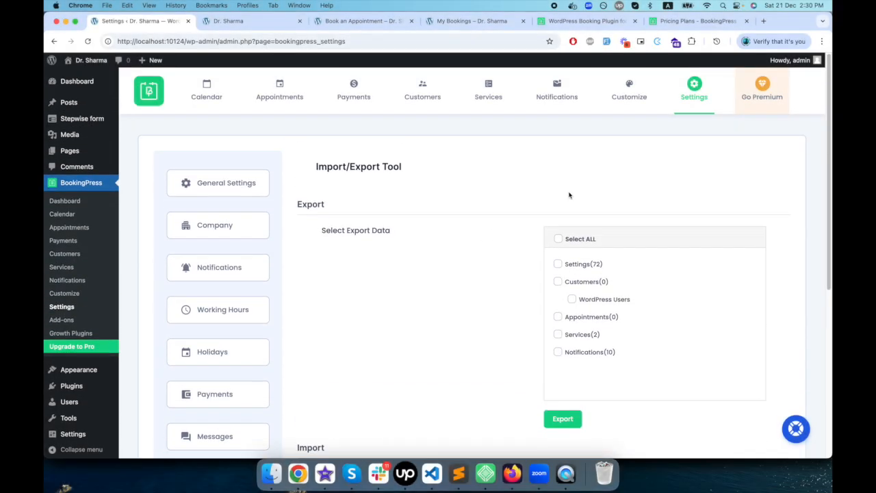
pyautogui.click(779, 97)
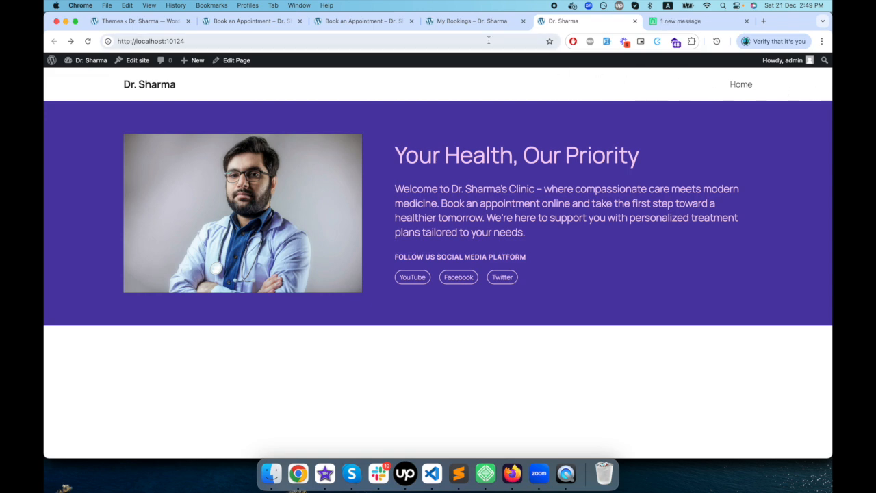
# - View the site's My Bookings and Book an Appointment pages, and return to the homepage
pyautogui.click(473, 21)
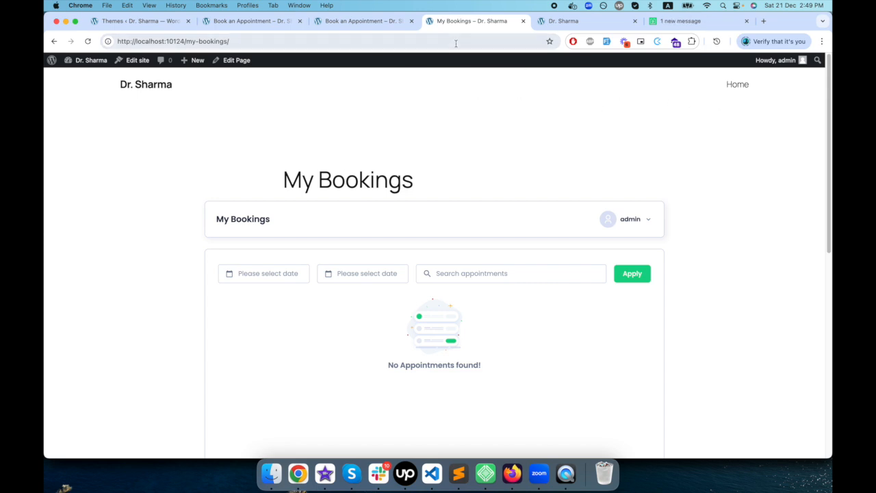
pyautogui.click(366, 21)
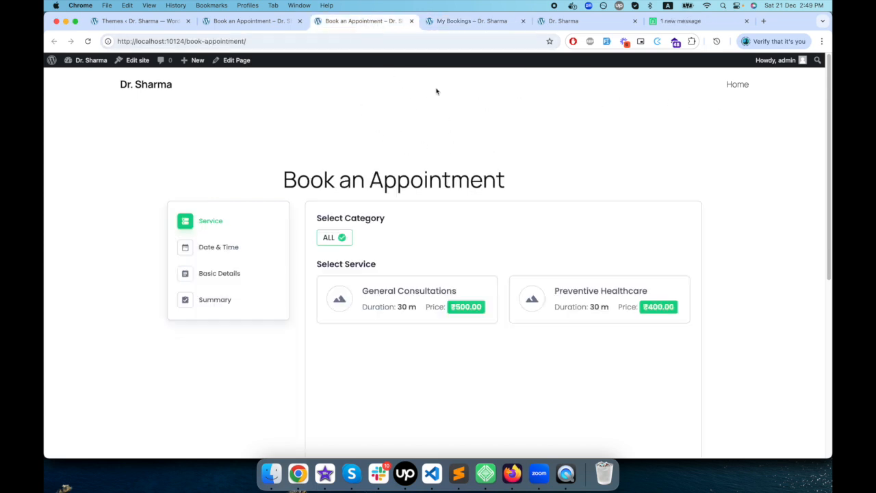
pyautogui.click(567, 22)
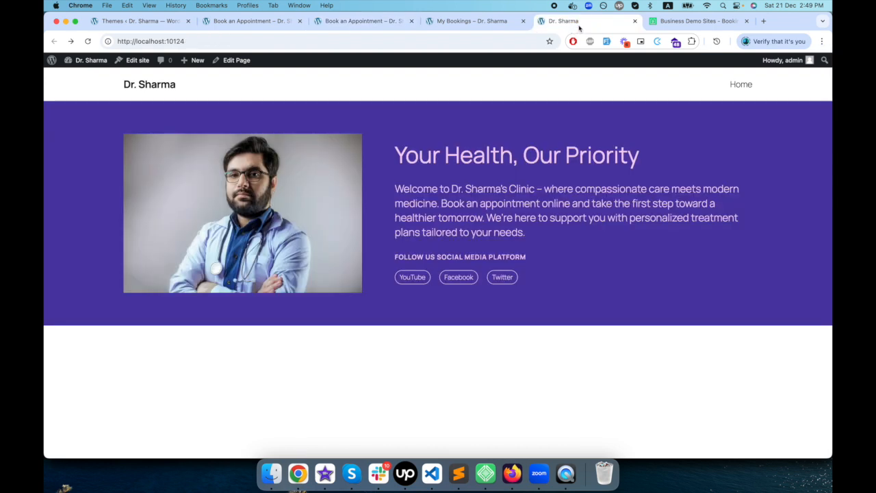
# - Open the homepage's Front Page template in the site editor and check the active theme among the installed themes
pyautogui.click(127, 65)
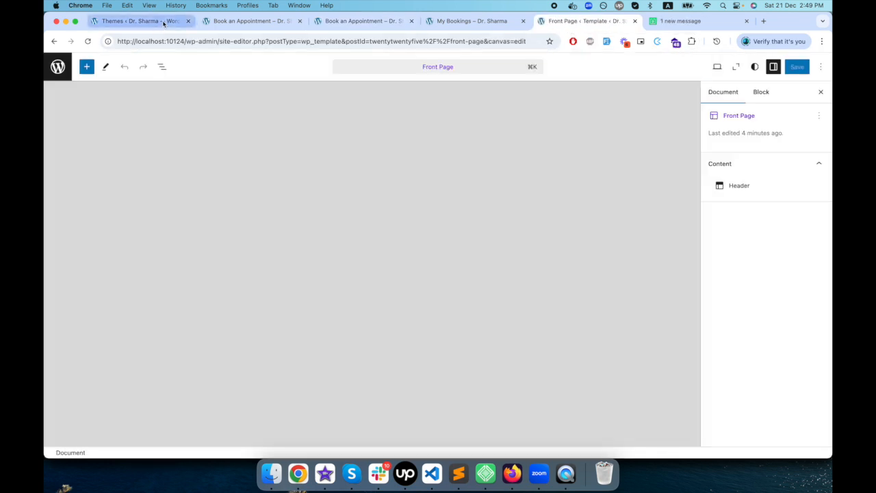
pyautogui.click(164, 22)
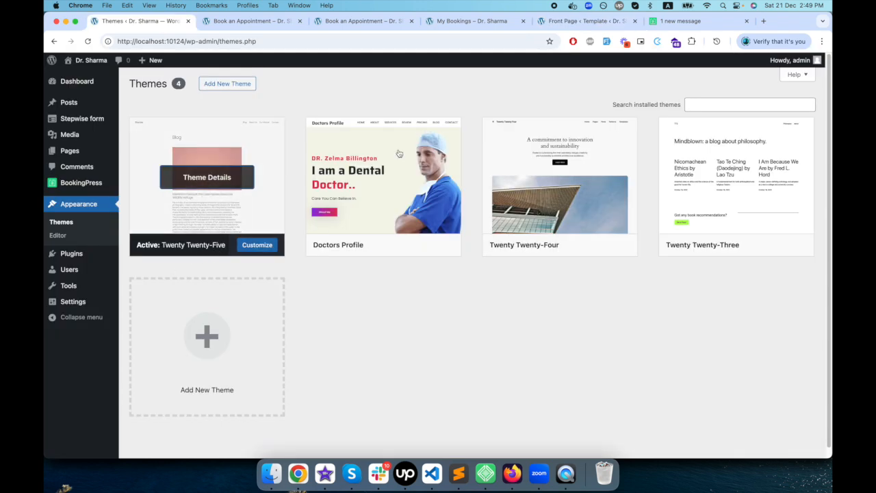
pyautogui.click(585, 21)
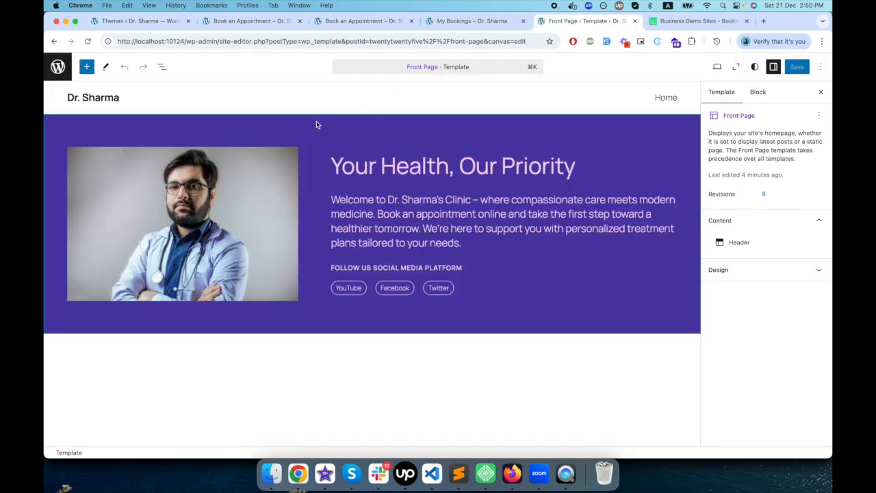
# - Open the Front Page template's Header template part for editing
pyautogui.click(163, 68)
pyautogui.click(110, 112)
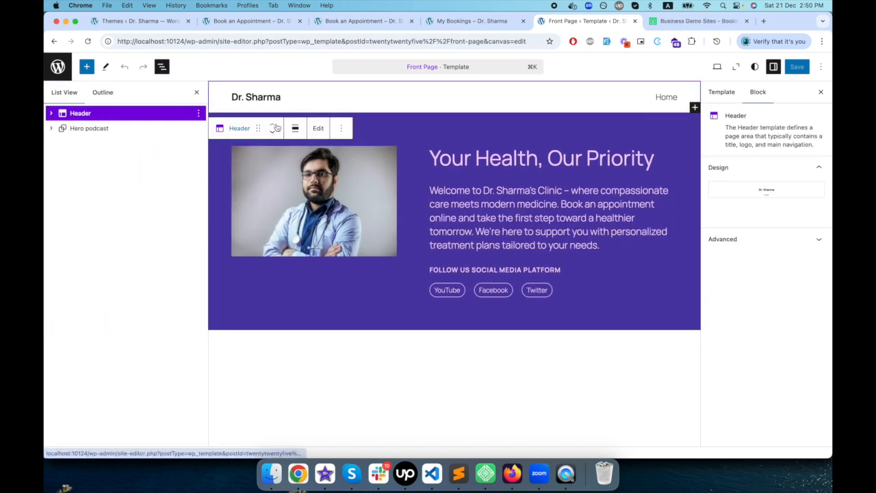
pyautogui.click(319, 128)
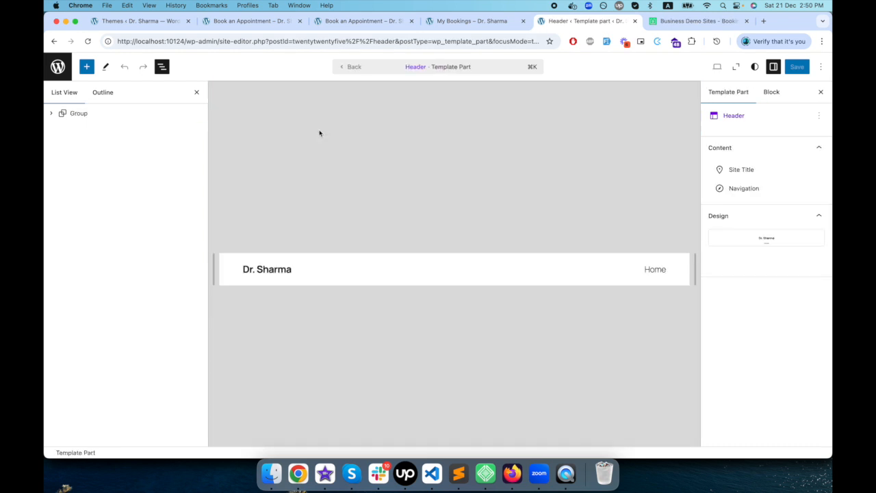
pyautogui.click(198, 93)
pyautogui.click(590, 269)
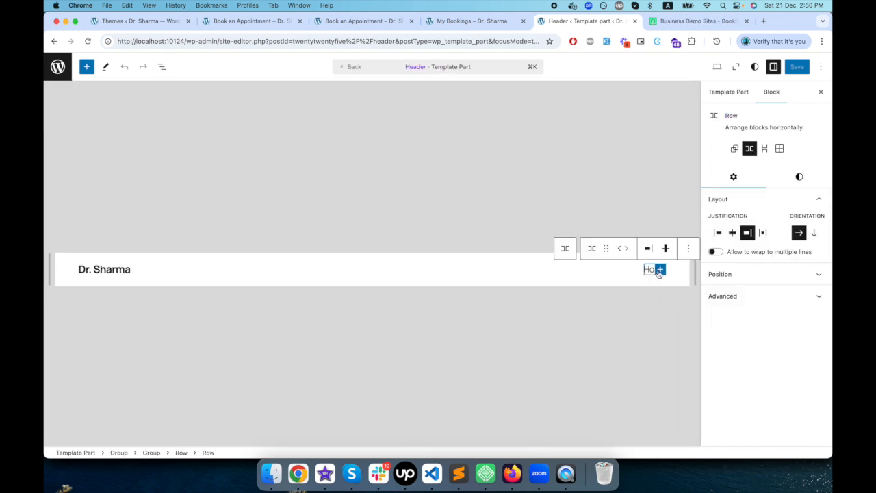
pyautogui.click(659, 269)
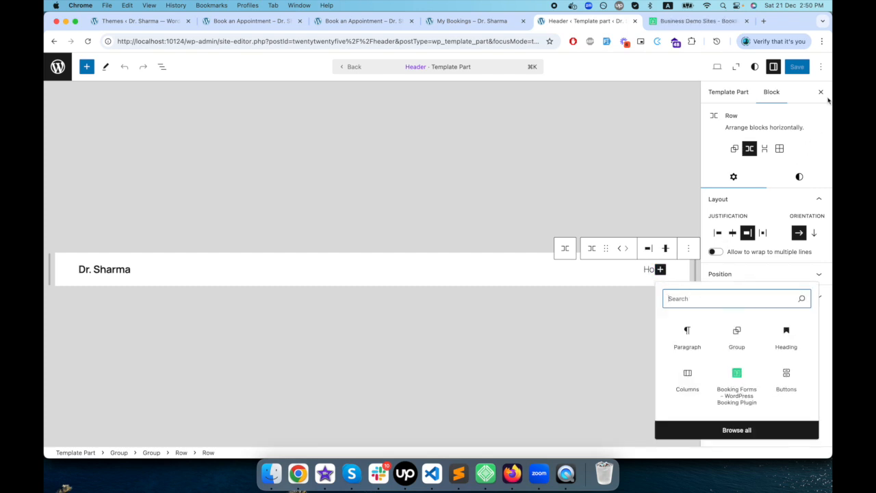
pyautogui.click(821, 92)
# - Duplicate the Home link inside the header's Navigation block
pyautogui.click(161, 66)
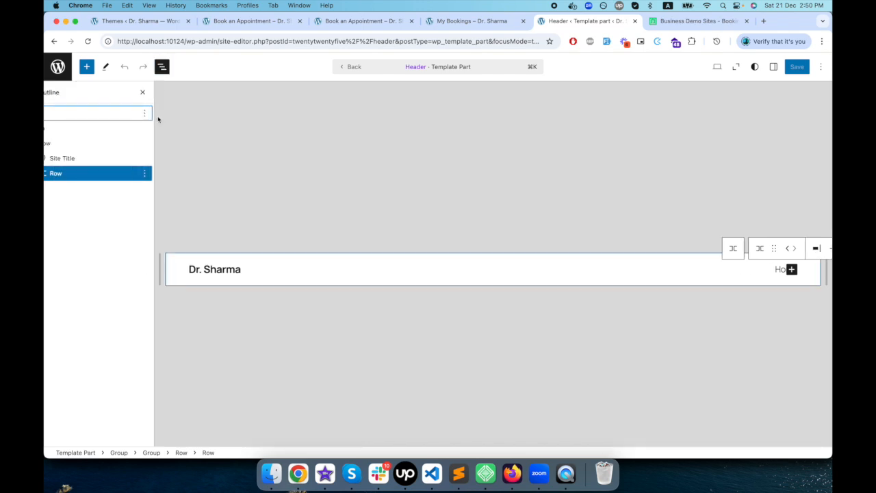
pyautogui.click(85, 175)
pyautogui.click(117, 190)
pyautogui.click(97, 193)
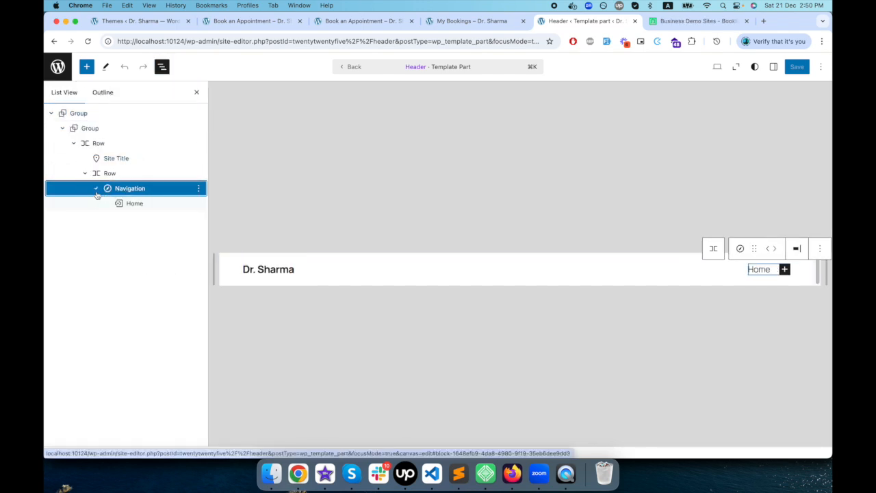
pyautogui.click(145, 203)
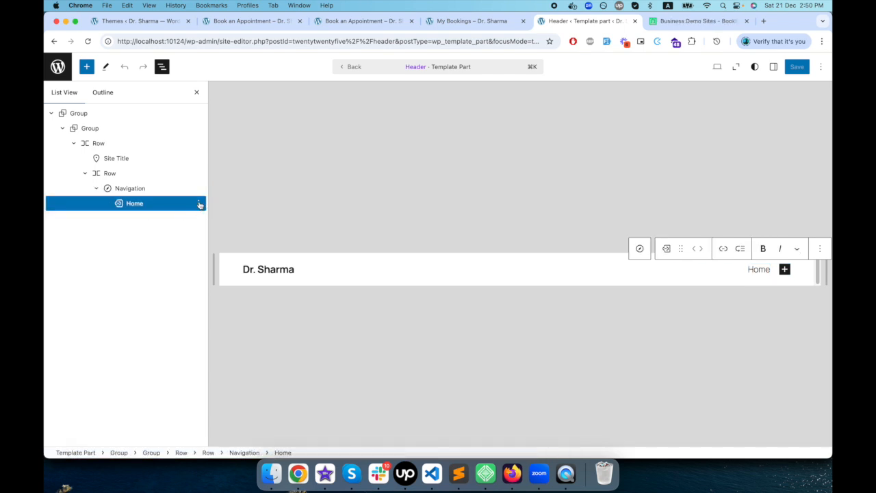
pyautogui.click(198, 204)
pyautogui.click(219, 243)
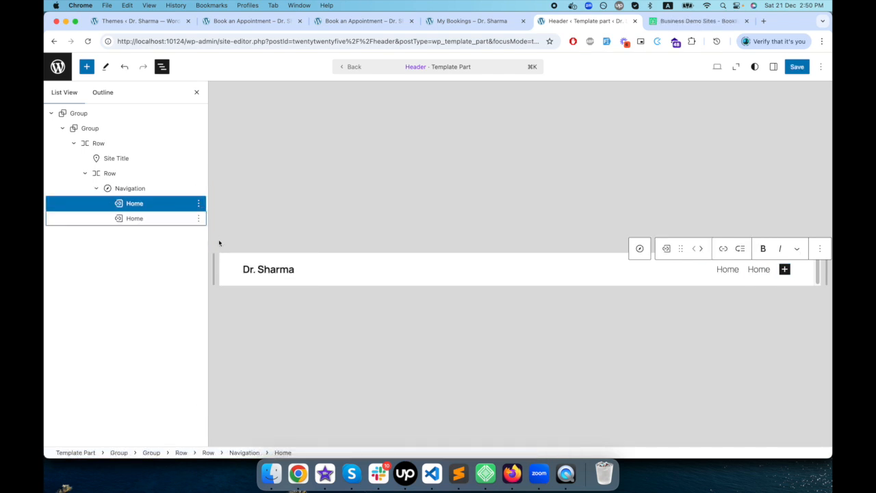
pyautogui.click(154, 219)
pyautogui.click(774, 67)
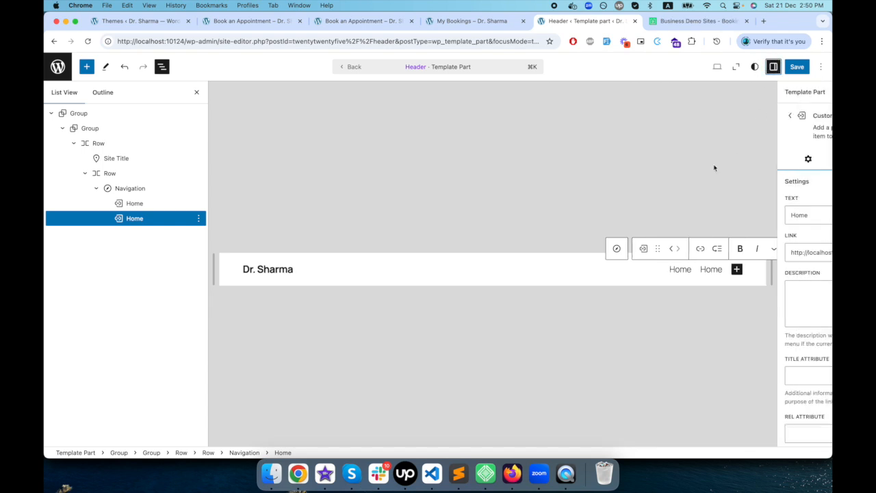
pyautogui.doubleClick(757, 212)
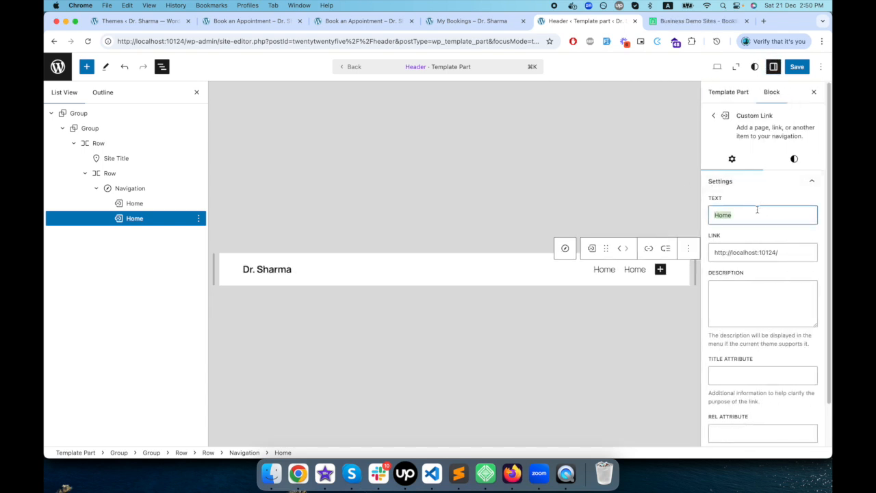
pyautogui.write('My Booking')
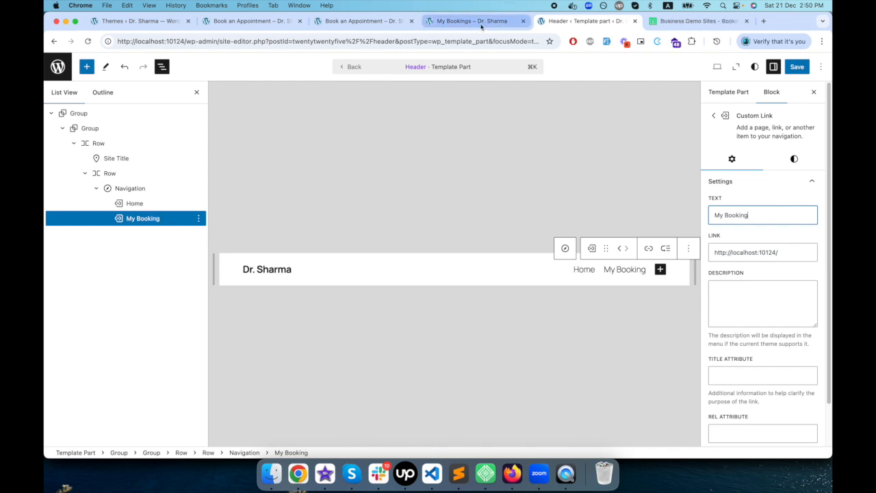
pyautogui.click(481, 25)
pyautogui.click(585, 21)
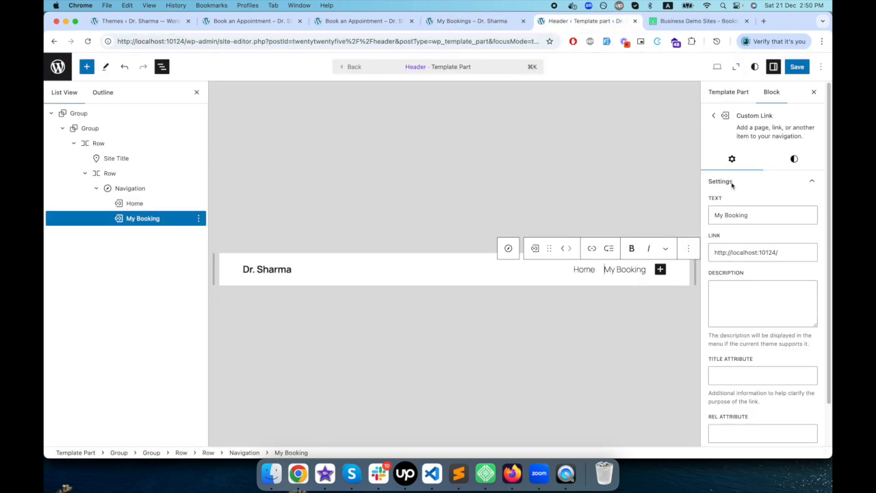
pyautogui.tripleClick(772, 252)
pyautogui.write('http://localhost:10124/my-booking/')
pyautogui.click(772, 212)
pyautogui.click(765, 215)
pyautogui.write('s')
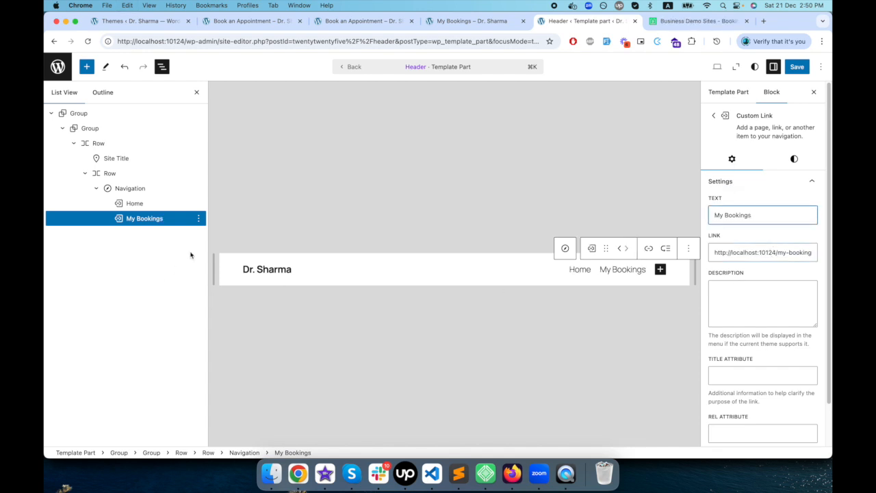
# - Duplicate the My Bookings link in the Navigation block and rename the copy Book an Appointment
pyautogui.click(198, 218)
pyautogui.click(215, 259)
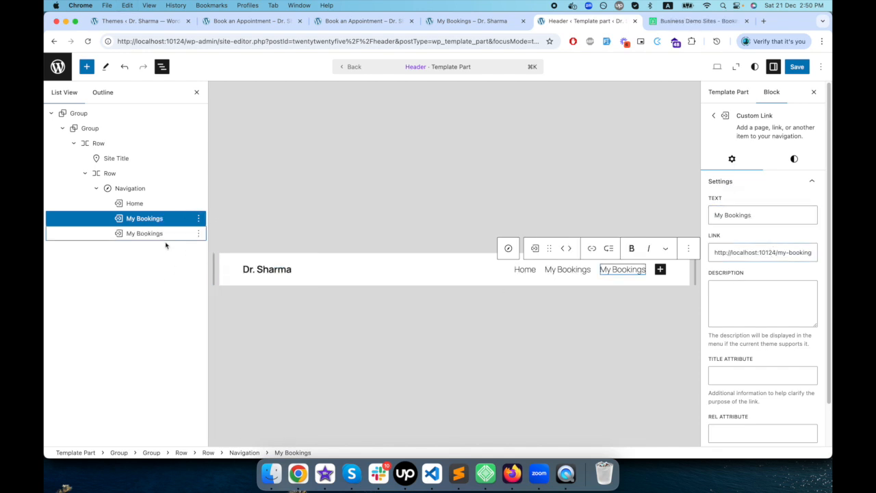
pyautogui.click(166, 233)
pyautogui.click(744, 213)
pyautogui.press('super+a')
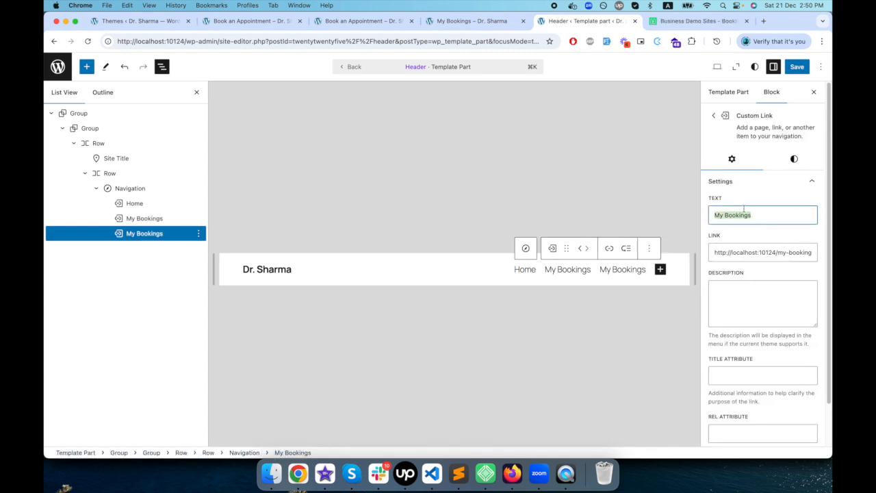
pyautogui.write('Book')
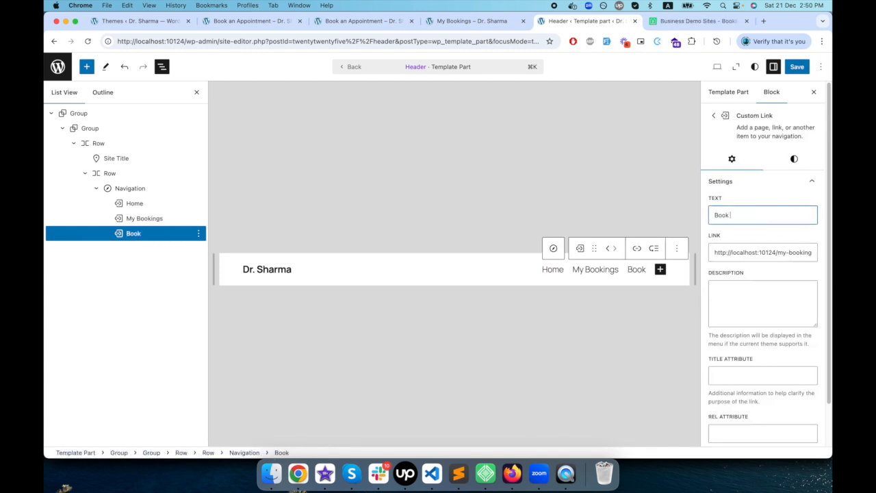
pyautogui.write(' Now')
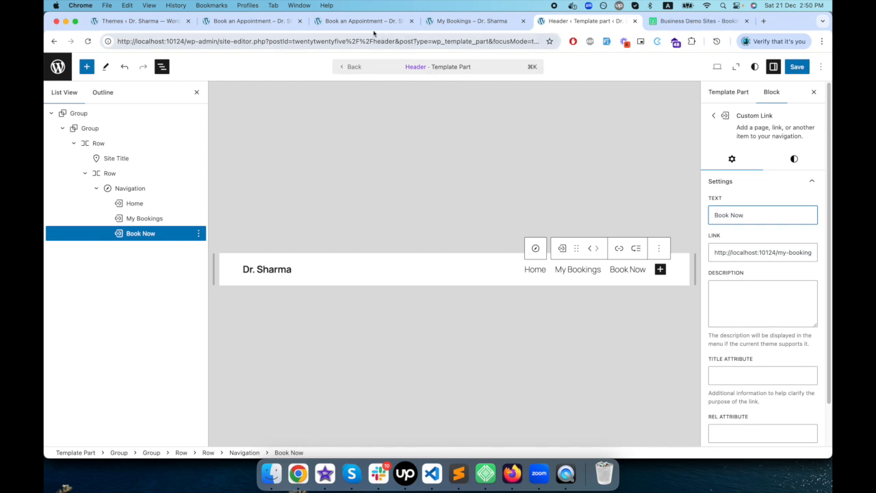
pyautogui.click(739, 216)
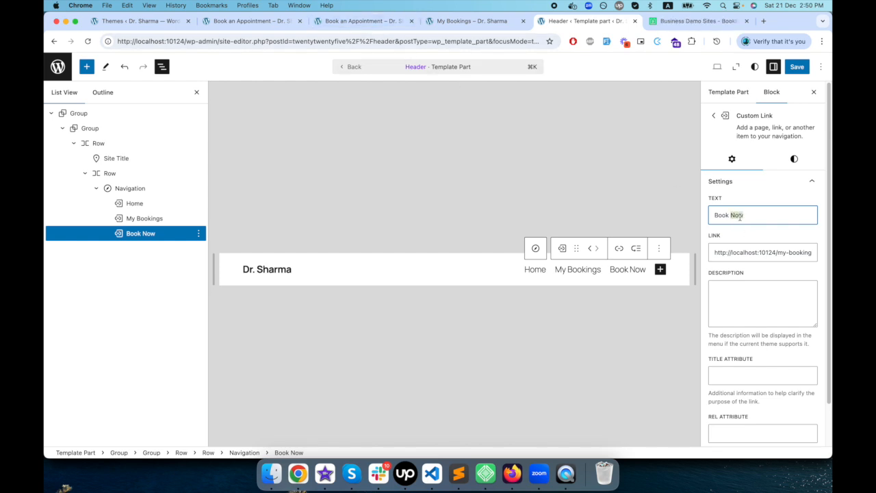
pyautogui.write('an Appointment')
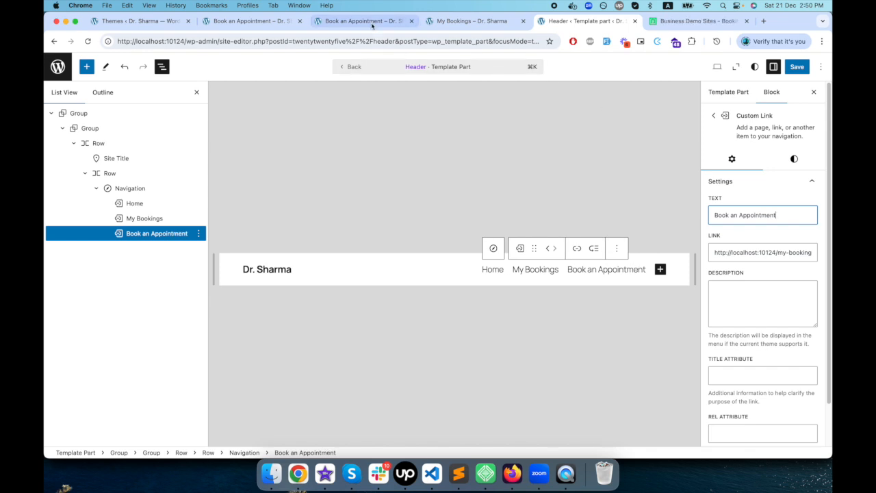
pyautogui.click(372, 22)
pyautogui.click(568, 21)
pyautogui.click(794, 253)
pyautogui.press('super+a')
pyautogui.write('http://localhost:10124/book-appointment/')
pyautogui.click(790, 269)
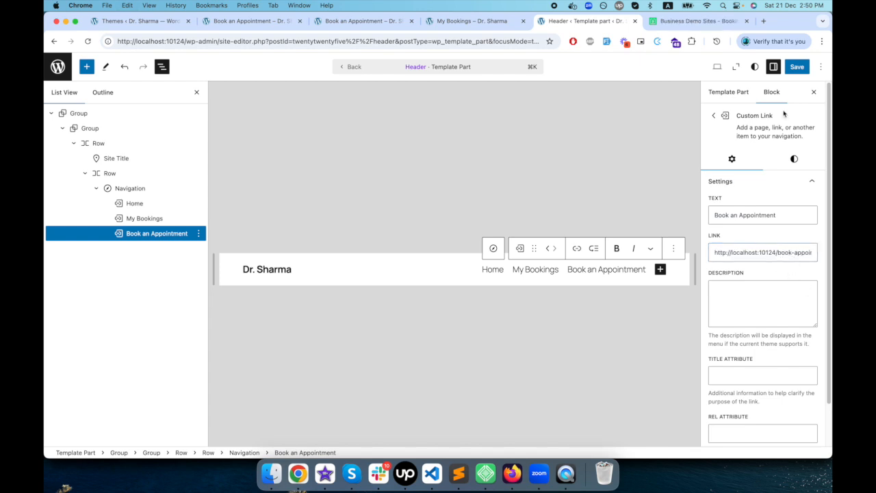
pyautogui.click(797, 66)
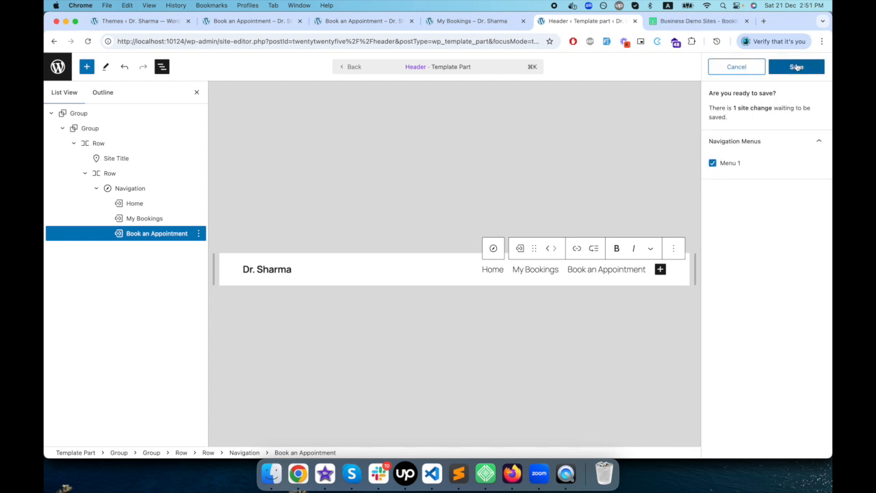
pyautogui.click(797, 67)
# - Check the header navigation on the live site by visiting the homepage, My Bookings, Book an Appointment and Home
pyautogui.click(483, 21)
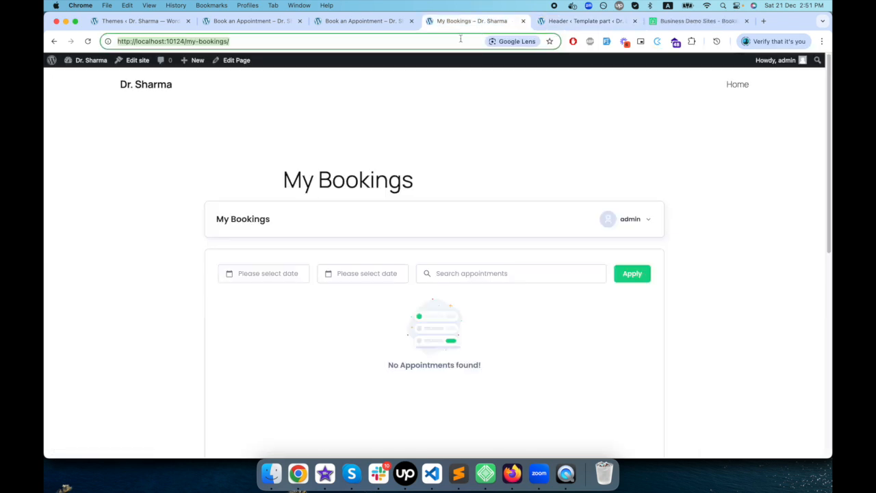
pyautogui.click(146, 84)
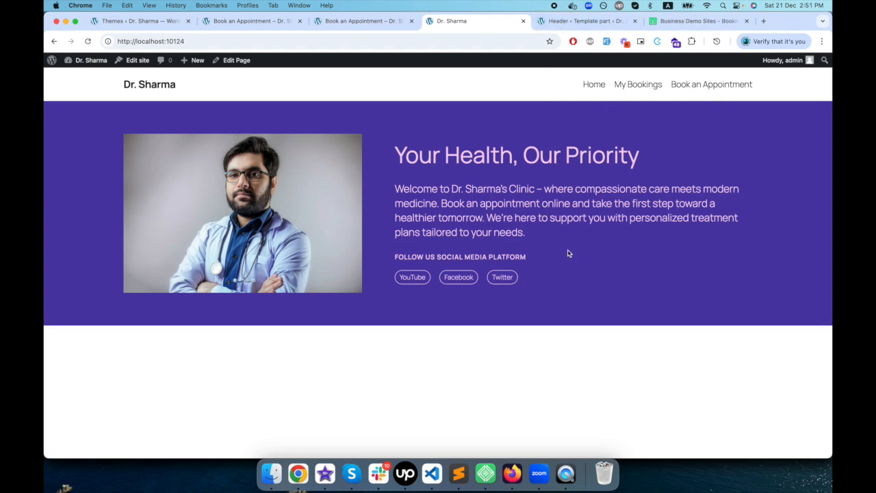
pyautogui.click(633, 86)
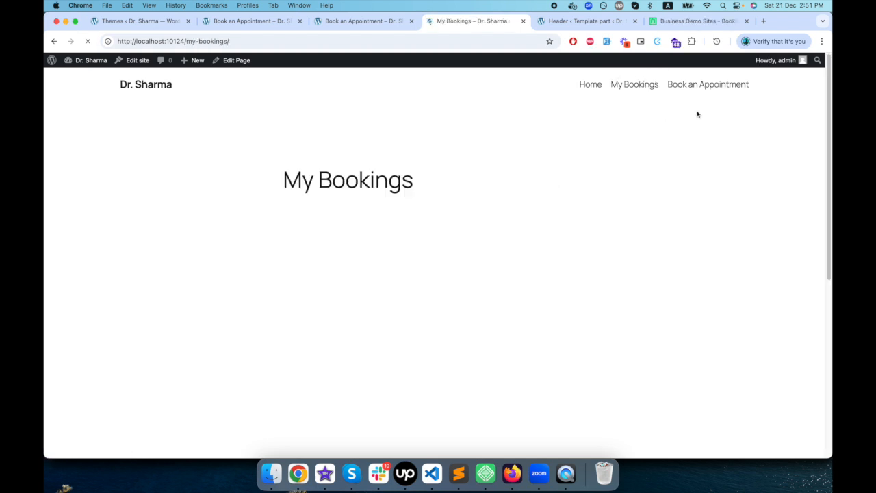
pyautogui.click(706, 85)
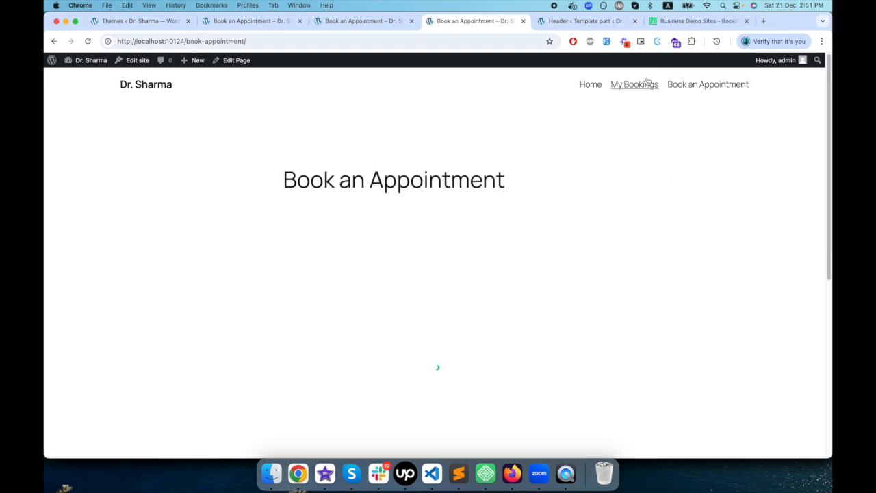
pyautogui.click(586, 89)
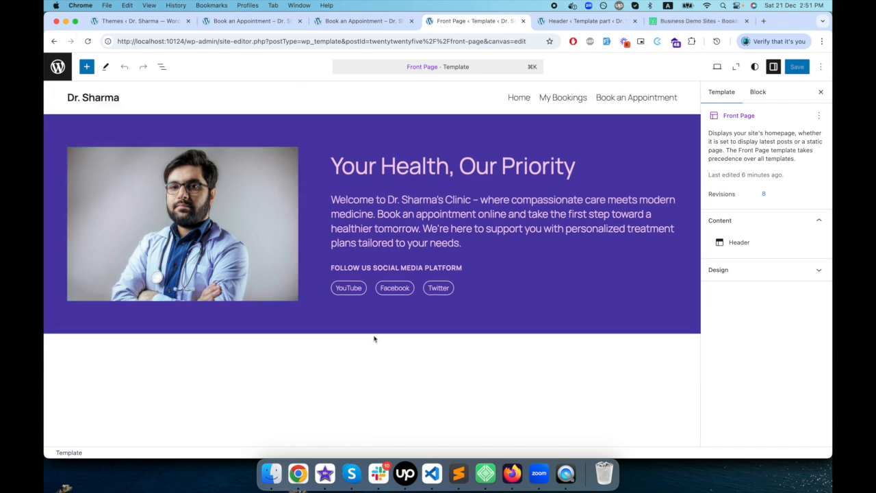
# - Insert BookingPress's Booking Forms block below the hero section of the Front Page template and save the template
pyautogui.click(405, 288)
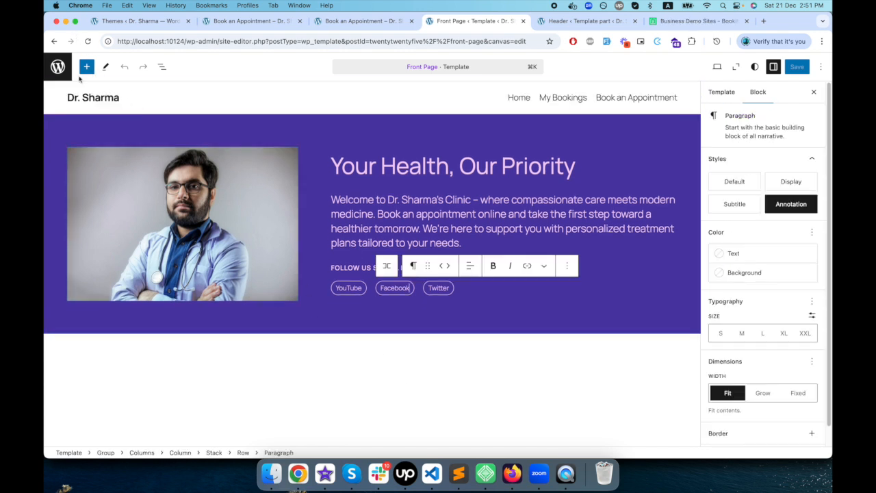
pyautogui.click(87, 67)
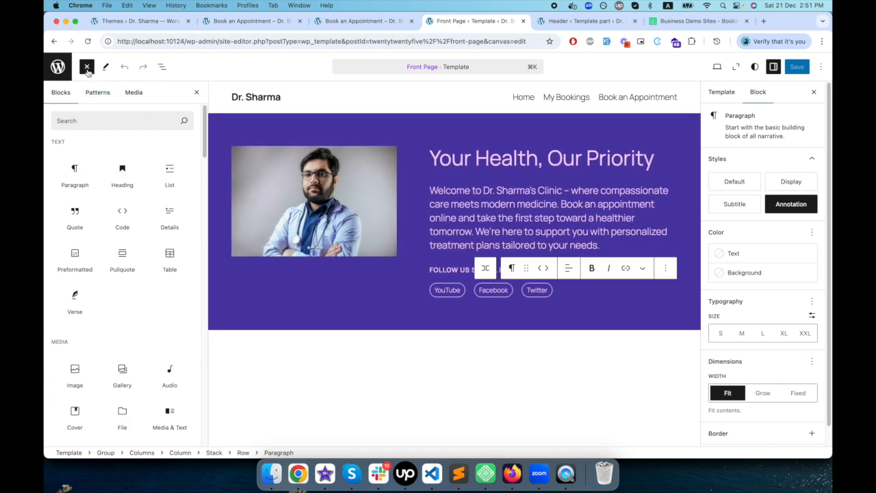
pyautogui.write('bo')
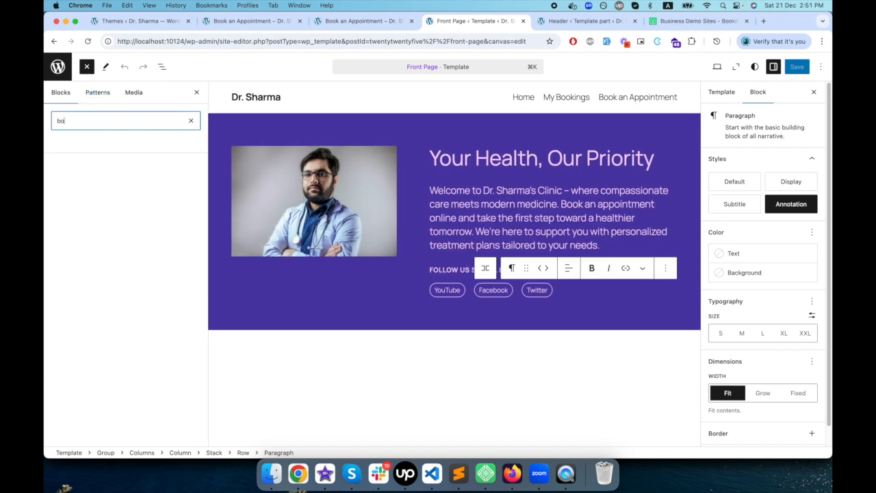
pyautogui.write('okingpre')
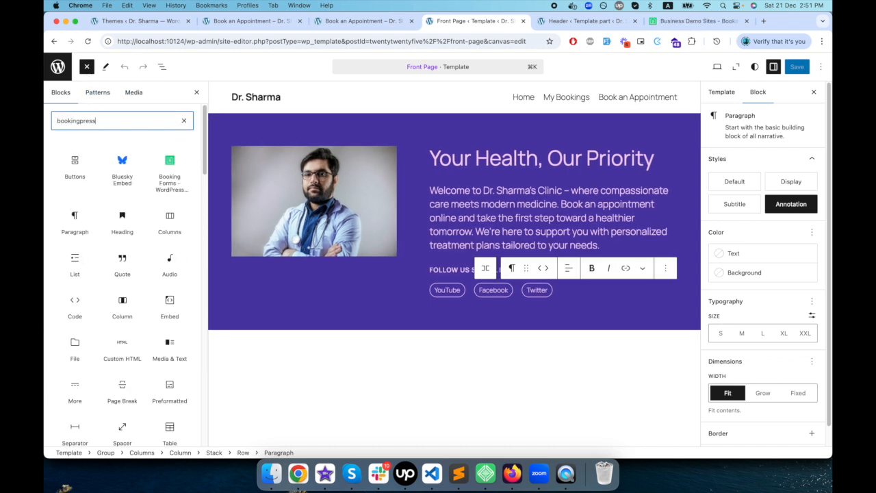
pyautogui.write('ss')
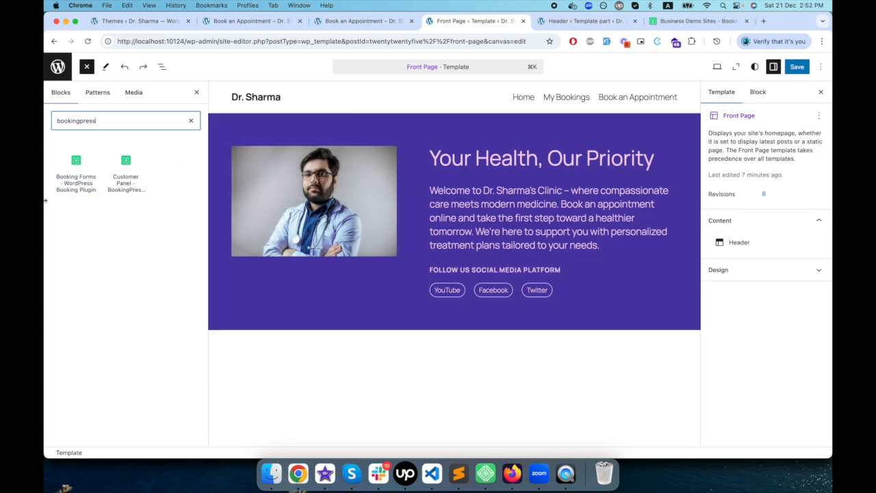
pyautogui.moveTo(85, 181)
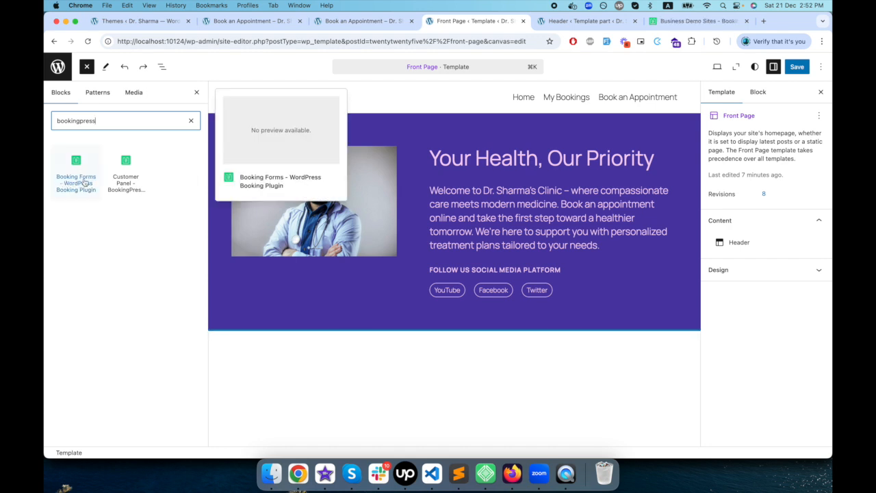
pyautogui.moveTo(80, 182); pyautogui.dragTo(358, 352)
pyautogui.click(162, 67)
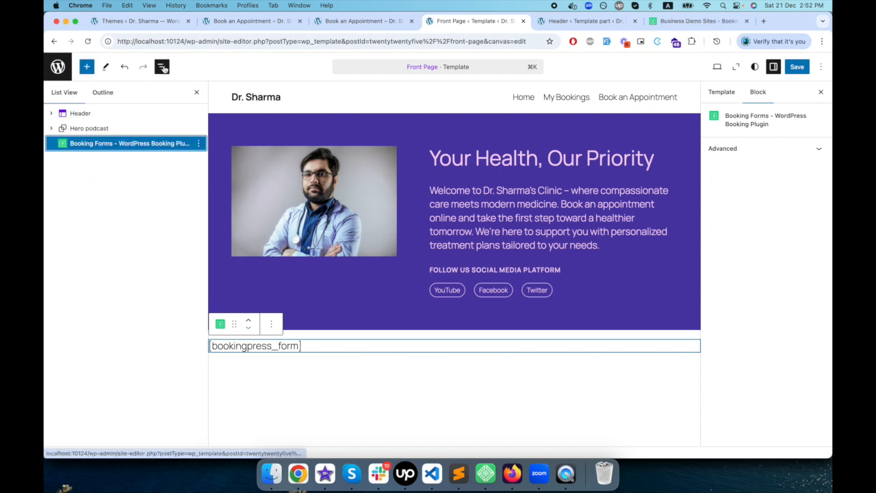
pyautogui.click(794, 68)
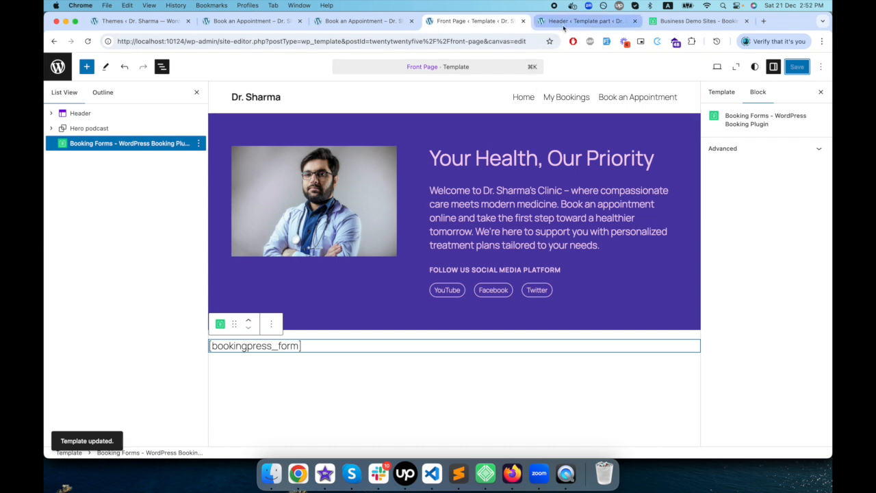
# - Open the live homepage and examine the booking form below the hero section
pyautogui.click(384, 21)
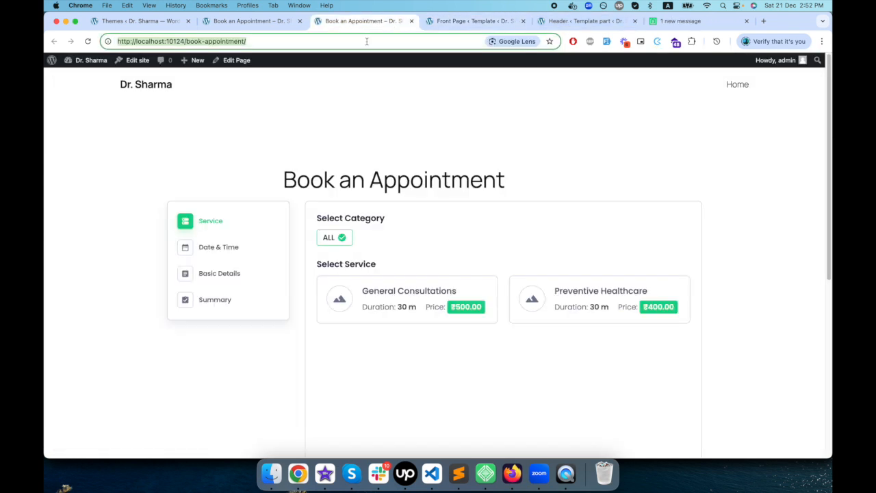
pyautogui.click(157, 88)
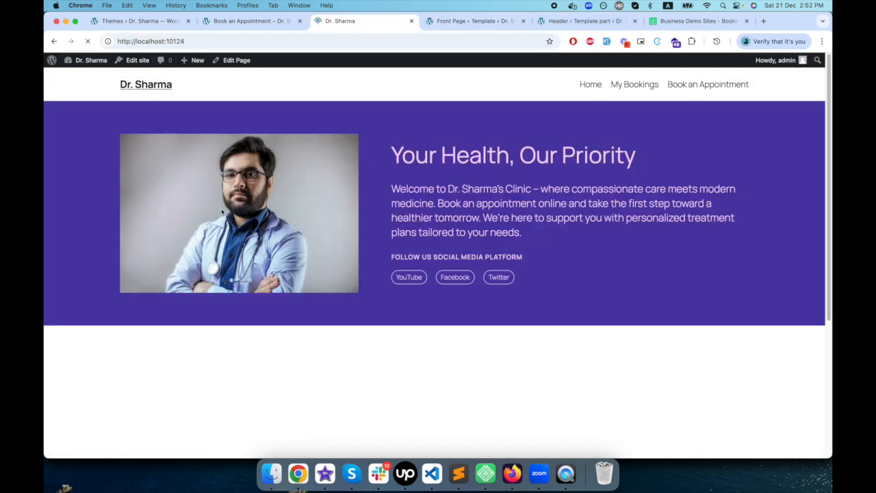
pyautogui.scroll(-5, 221, 233)
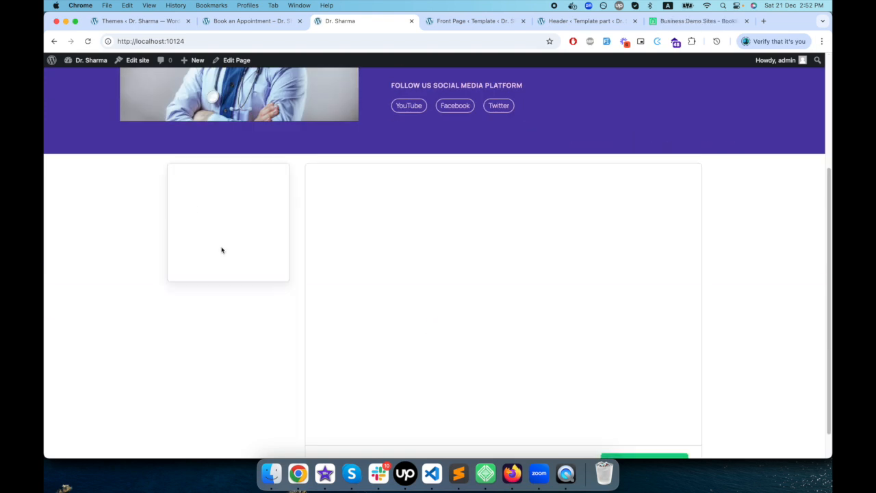
pyautogui.scroll(5, 221, 250)
pyautogui.scroll(-3, 212, 270)
pyautogui.scroll(3, 228, 313)
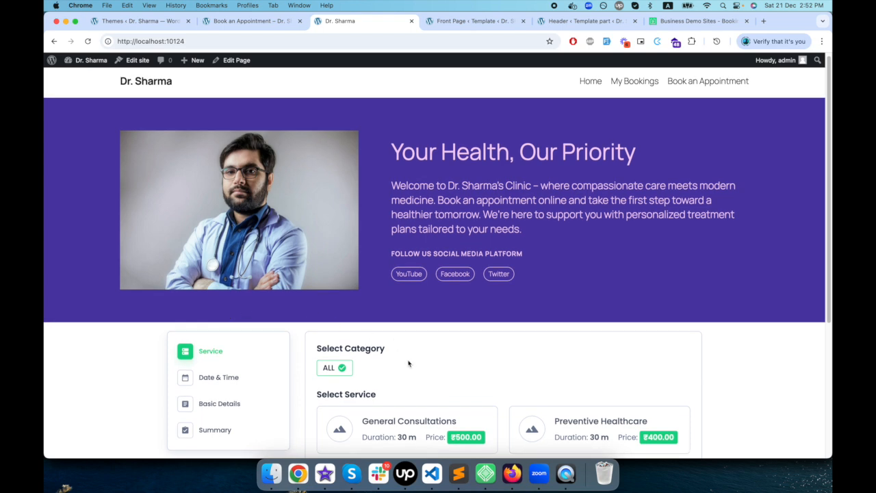
pyautogui.scroll(-1, 390, 369)
pyautogui.scroll(-3, 445, 390)
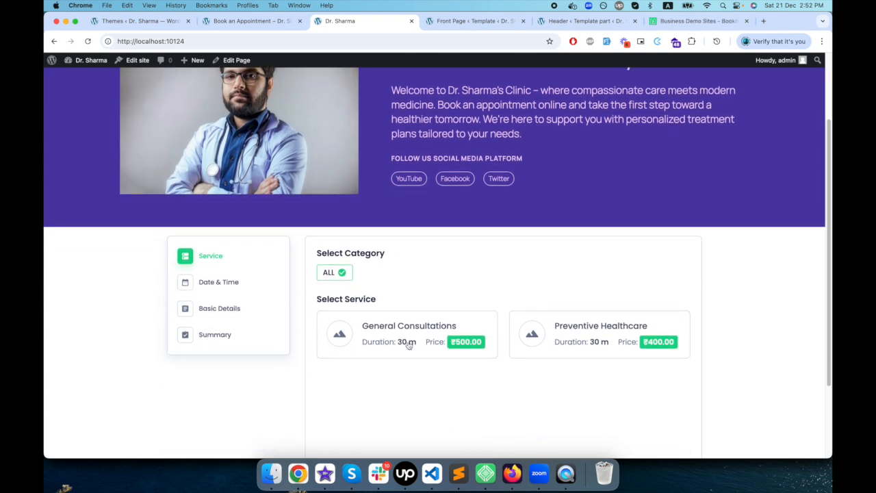
pyautogui.scroll(-4, 409, 346)
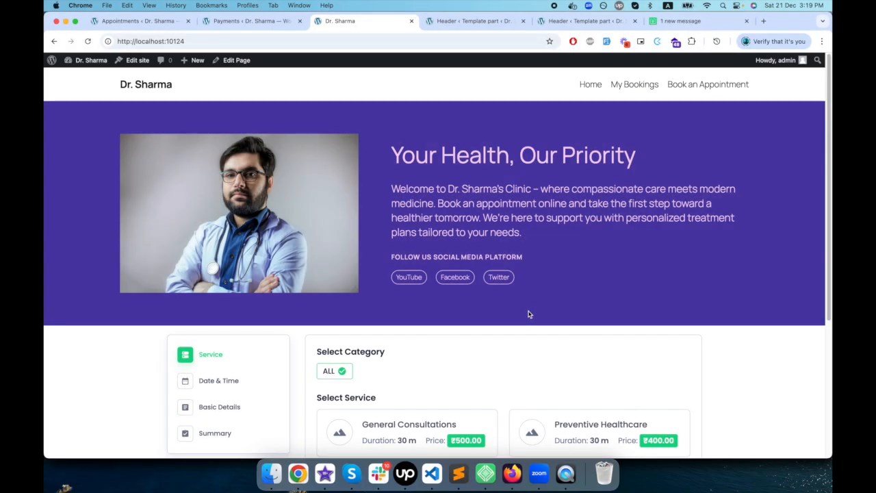
pyautogui.click(286, 43)
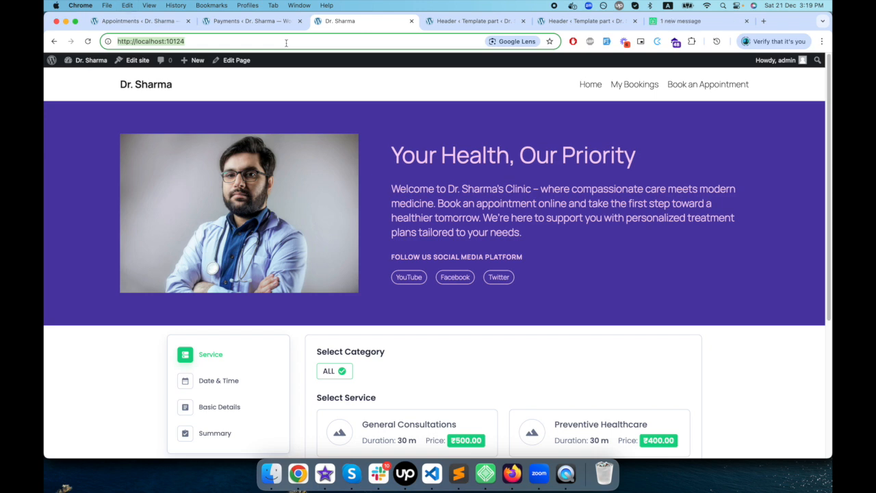
pyautogui.press('super+c')
pyautogui.press('super+shift+n')
pyautogui.press('super+v')
pyautogui.write('/')
pyautogui.press('Return')
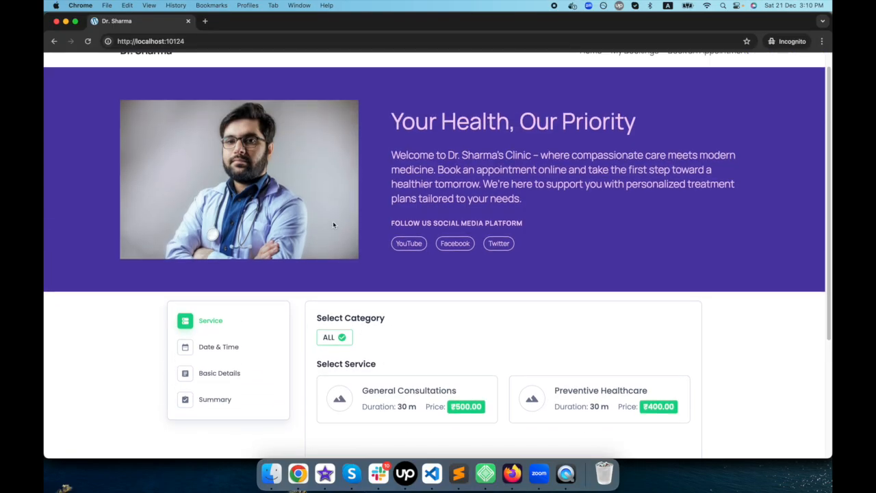
pyautogui.scroll(-2, 333, 225)
pyautogui.scroll(3, 333, 225)
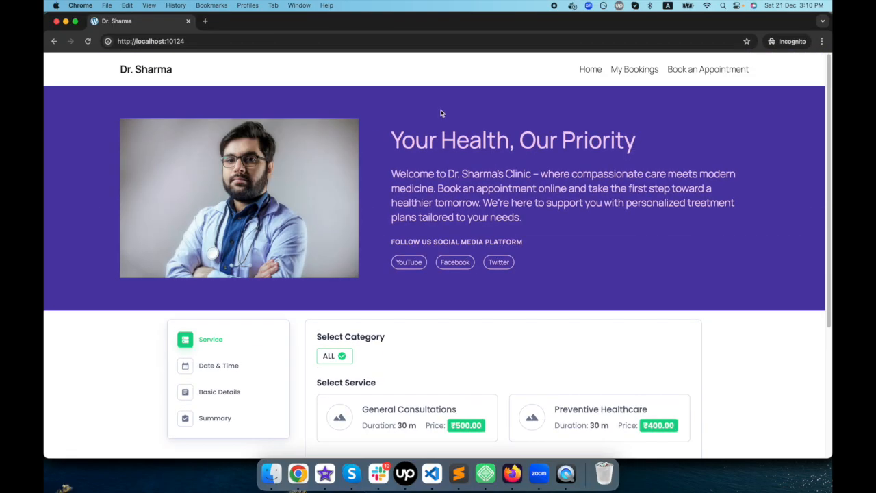
# - Choose the General Consultations service on the homepage form and pick the 10:00 am to 10:30 am slot on January 1, 2025
pyautogui.scroll(-3, 310, 318)
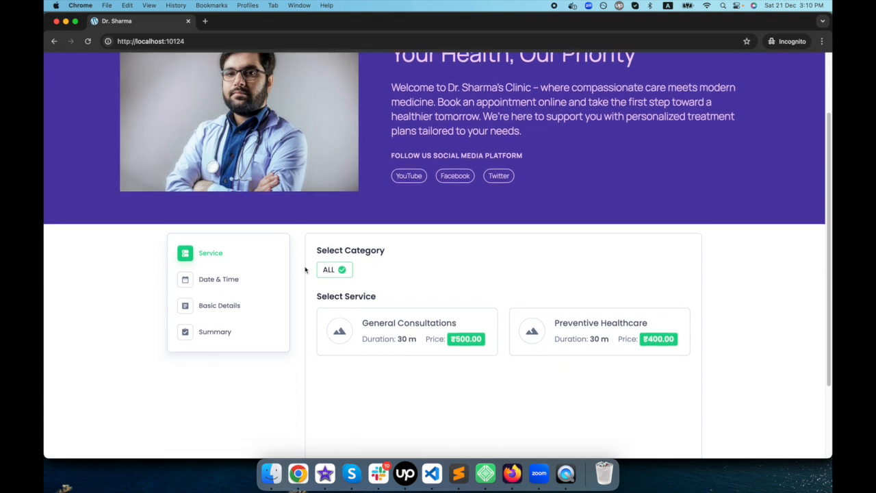
pyautogui.click(403, 330)
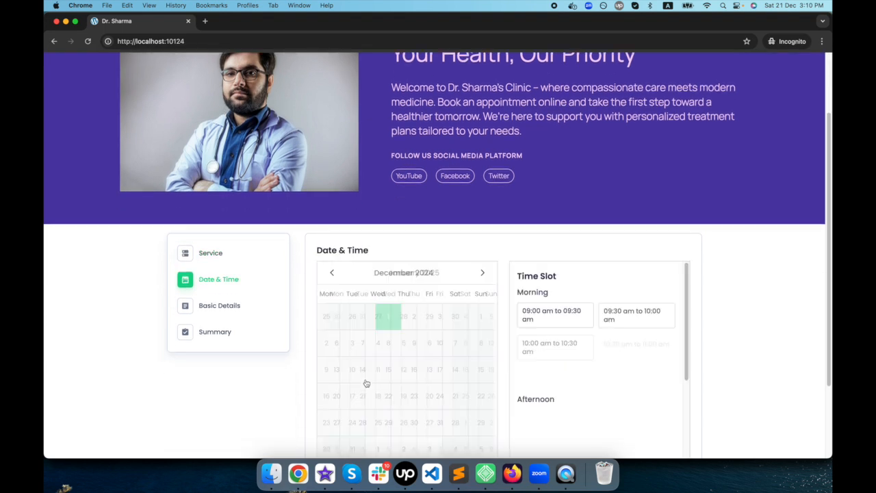
pyautogui.scroll(-1, 479, 373)
pyautogui.scroll(-2, 533, 374)
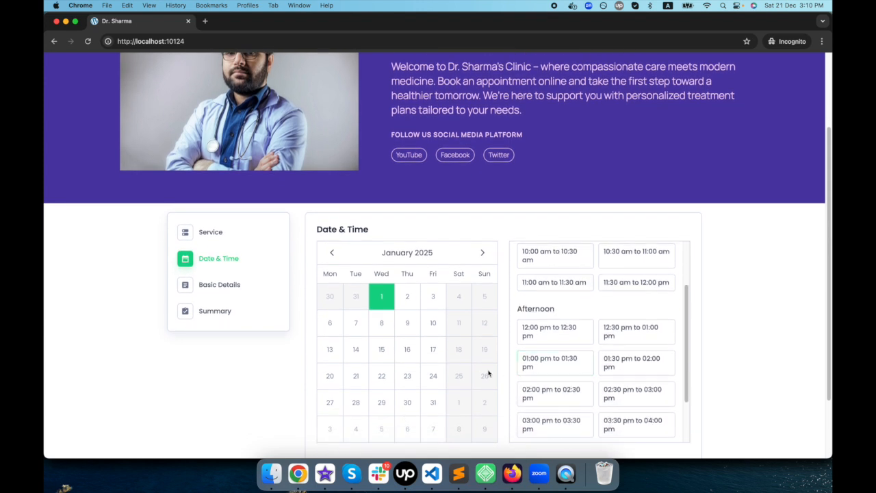
pyautogui.click(331, 253)
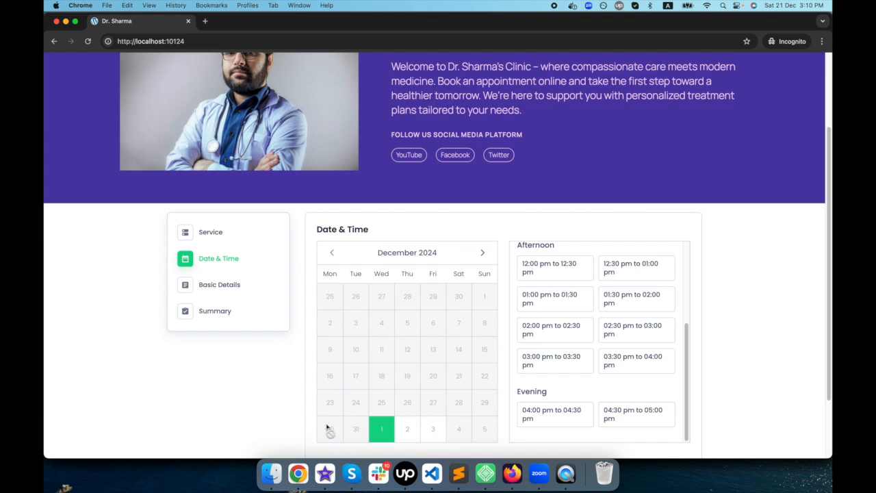
pyautogui.click(483, 253)
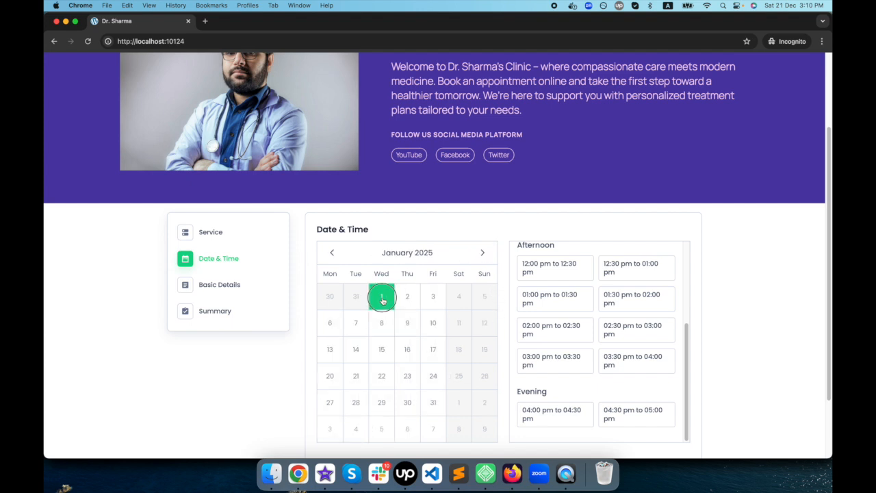
pyautogui.click(383, 299)
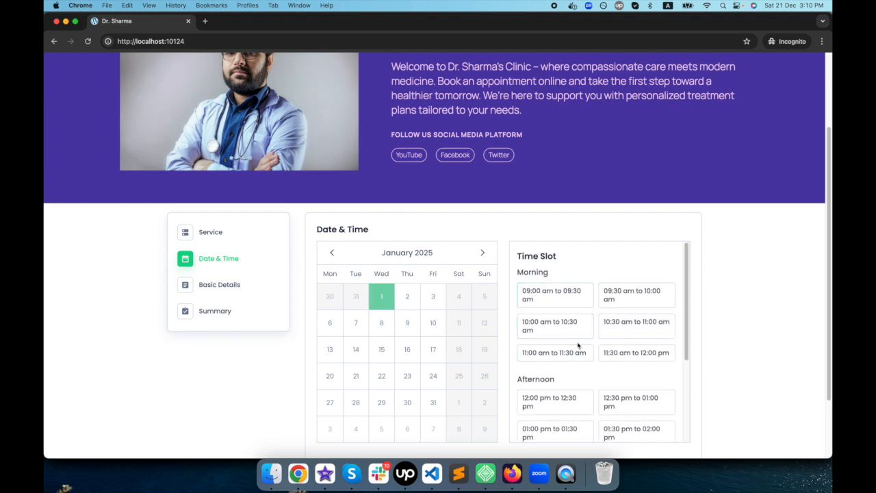
pyautogui.scroll(-1, 568, 340)
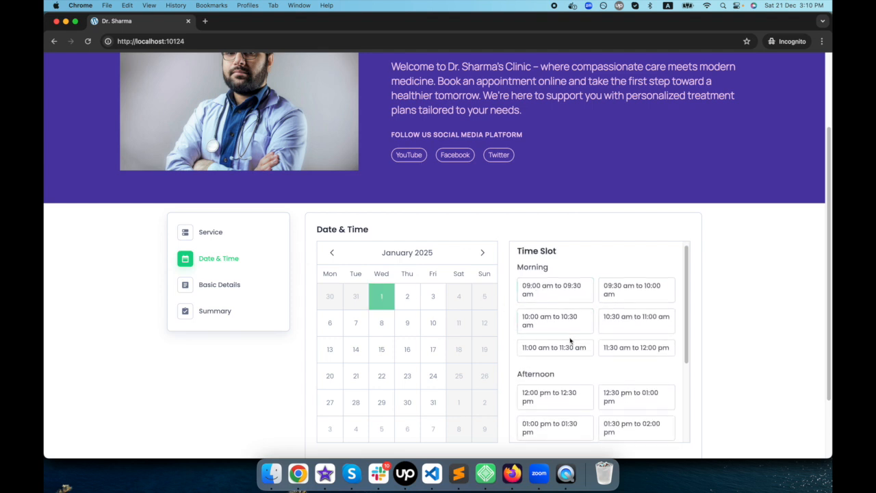
pyautogui.click(559, 325)
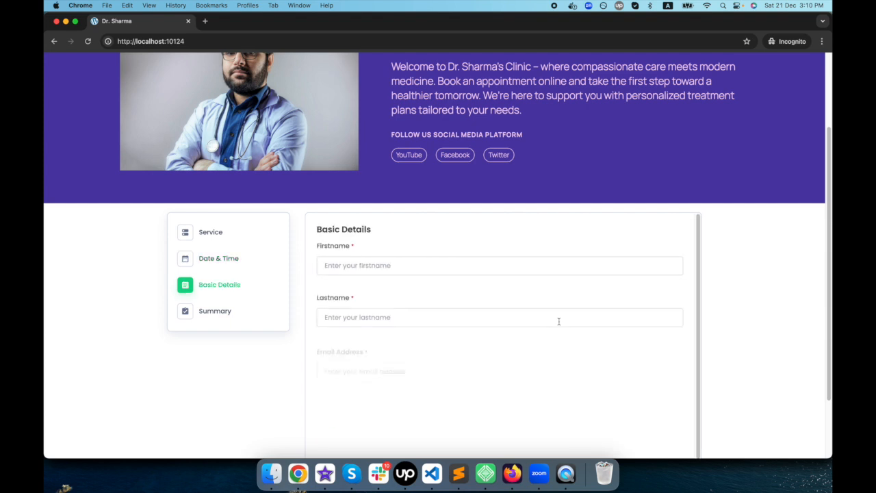
# - Fill in the customer's first name, last name, email address and phone number in the booking form's Basic Details
pyautogui.click(380, 264)
pyautogui.write('n')
pyautogui.press('BackSpace')
pyautogui.click(435, 268)
pyautogui.click(428, 294)
pyautogui.scroll(-1, 451, 333)
pyautogui.click(409, 378)
pyautogui.scroll(-2, 420, 368)
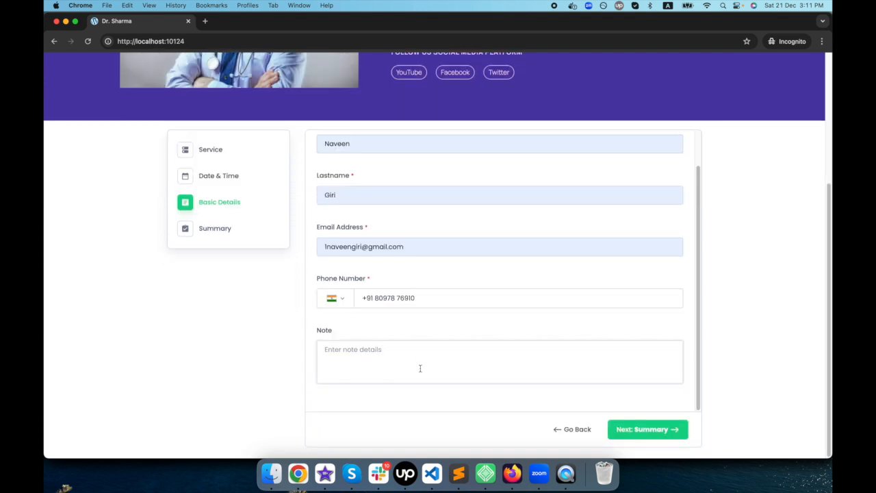
# - Add the note "Regular checkup", continue to the summary and book the appointment
pyautogui.click(421, 368)
pyautogui.write('Regular checkup')
pyautogui.click(647, 429)
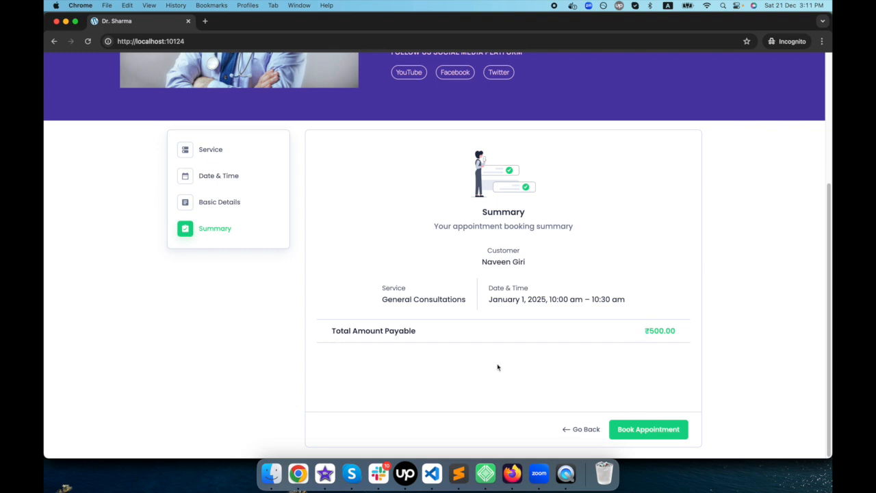
pyautogui.click(647, 431)
pyautogui.scroll(-5, 616, 425)
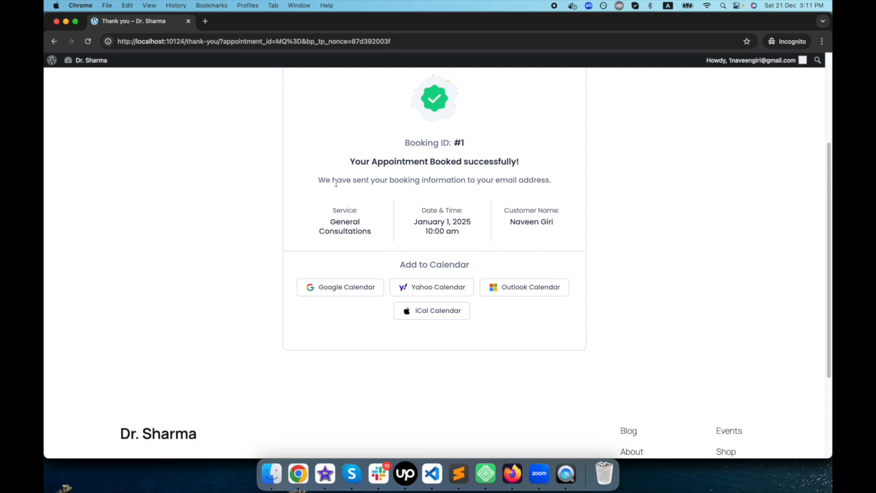
# - Switch to the WordPress admin window and examine the payment methods in BookingPress's Payments settings
pyautogui.moveTo(376, 28); pyautogui.dragTo(442, 34)
pyautogui.click(81, 192)
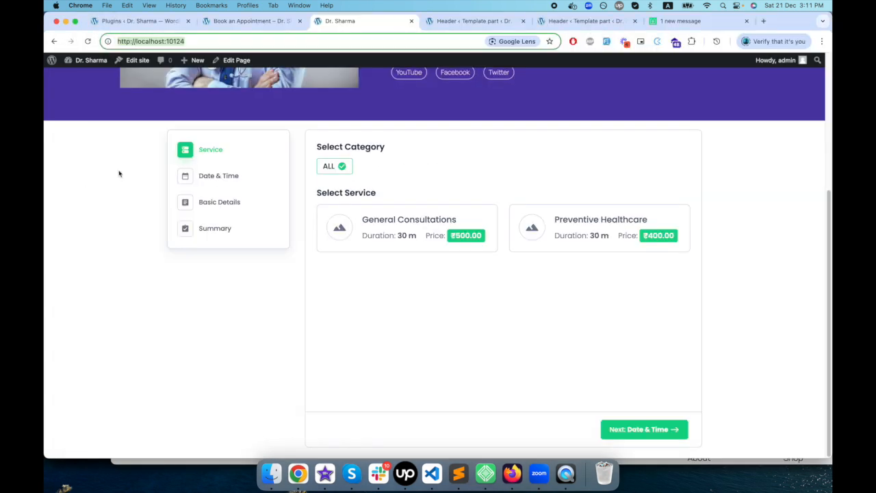
pyautogui.click(258, 25)
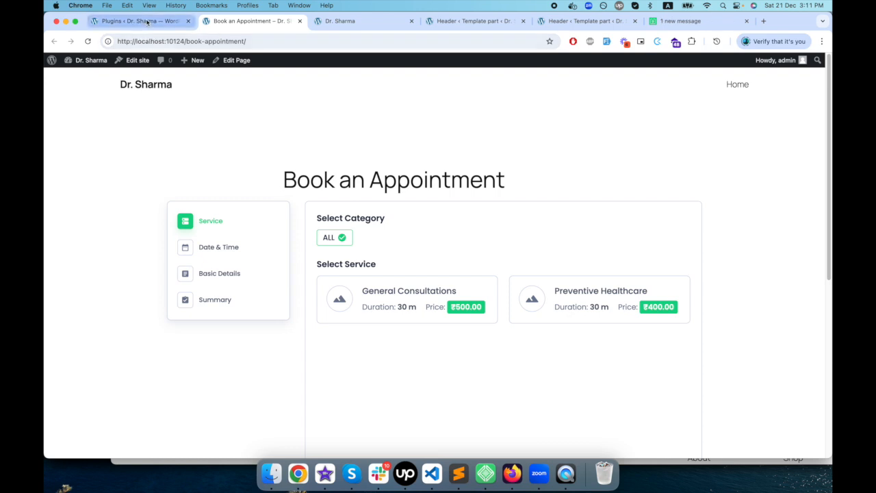
pyautogui.click(137, 21)
pyautogui.click(245, 318)
pyautogui.scroll(-2, 490, 321)
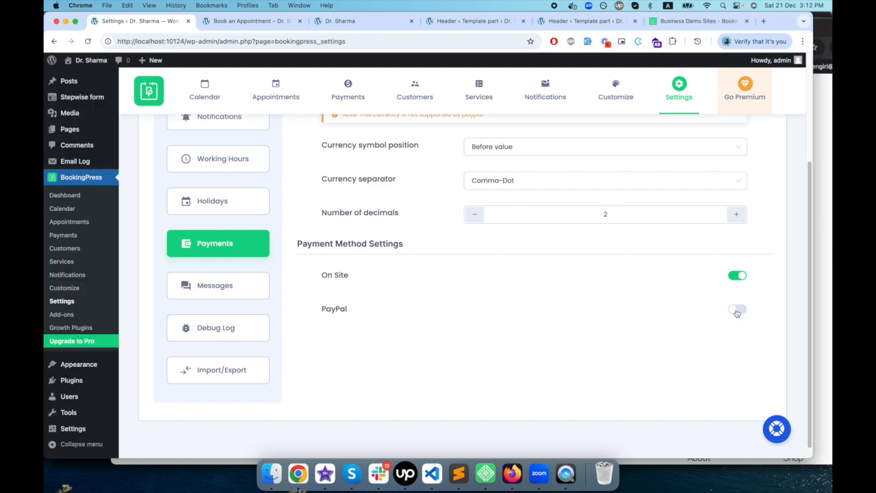
# - Return to the incognito window and review the Thank you page's booking details and Add to Calendar options
pyautogui.click(828, 267)
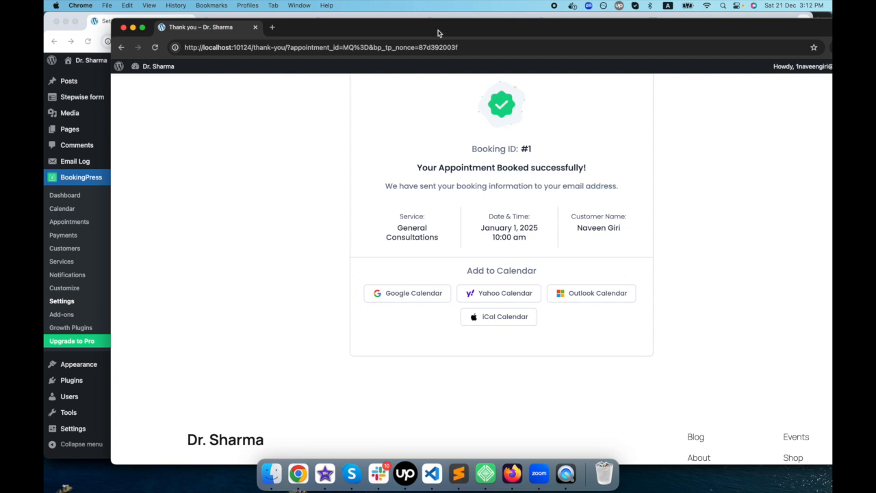
pyautogui.moveTo(438, 33); pyautogui.dragTo(457, 33)
pyautogui.scroll(5, 344, 241)
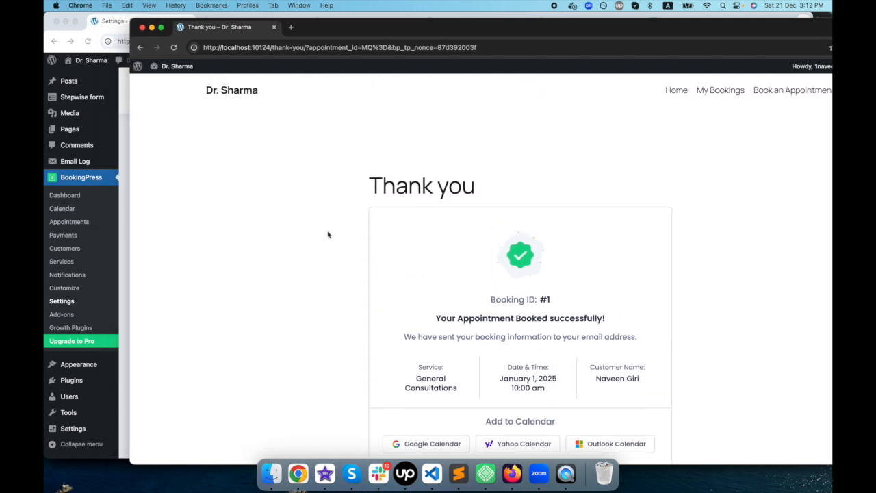
pyautogui.scroll(-5, 390, 352)
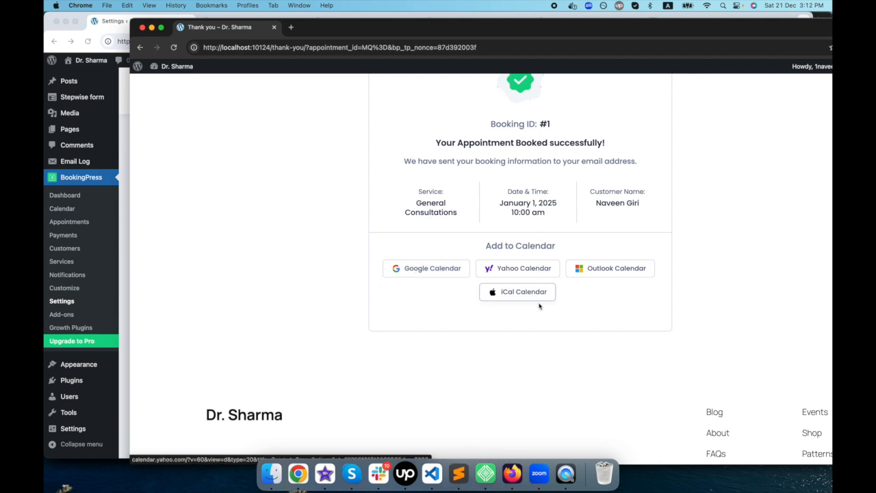
pyautogui.scroll(5, 538, 295)
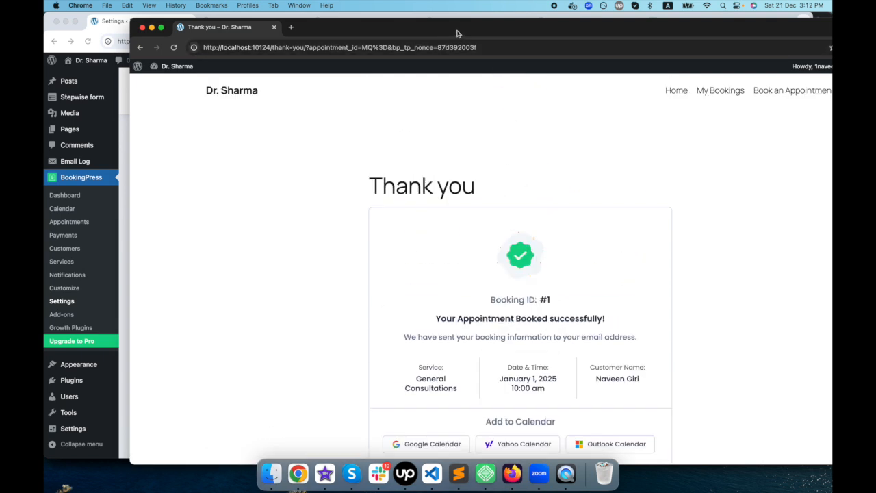
# - Open My Bookings on the site and expand the General Consultations appointment to review its date, status and payment details
pyautogui.click(720, 92)
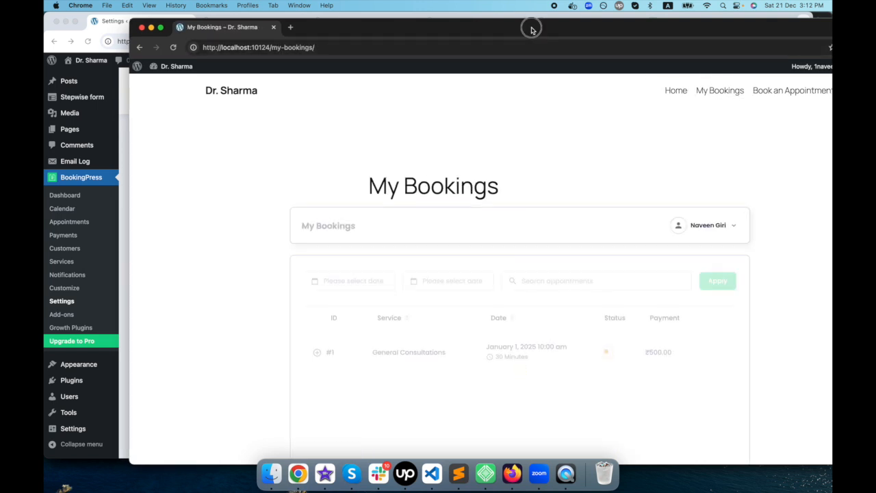
pyautogui.moveTo(527, 26); pyautogui.dragTo(507, 20)
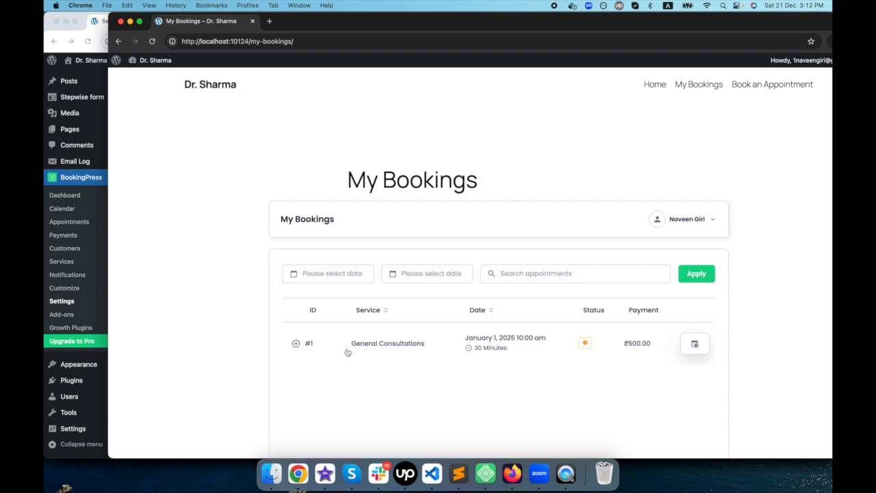
pyautogui.moveTo(585, 348)
pyautogui.moveTo(466, 340); pyautogui.dragTo(538, 348)
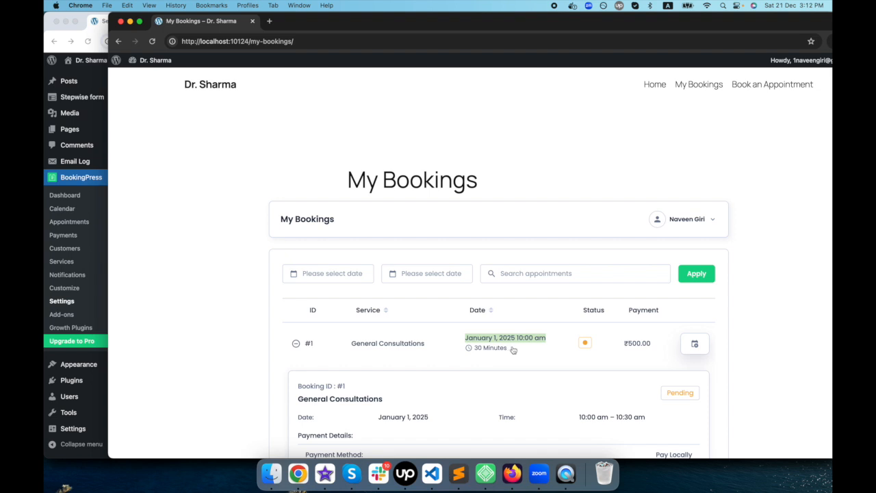
pyautogui.scroll(-1, 538, 369)
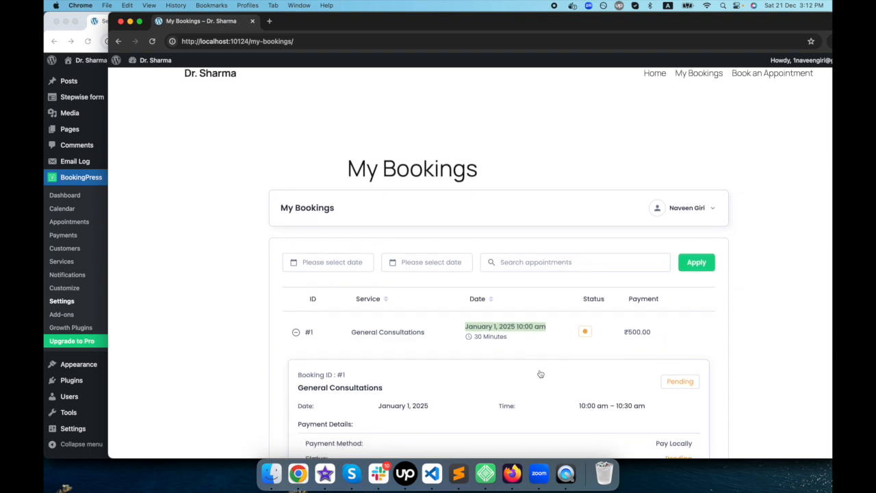
pyautogui.scroll(-3, 535, 392)
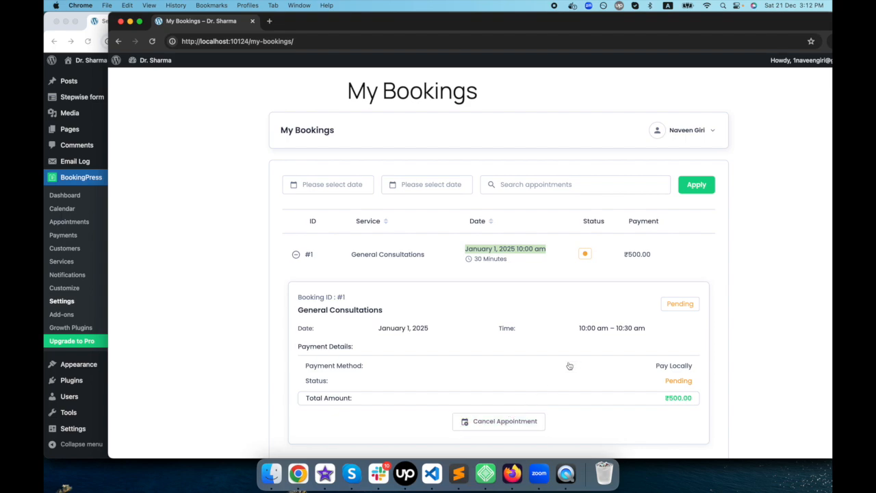
pyautogui.scroll(3, 569, 367)
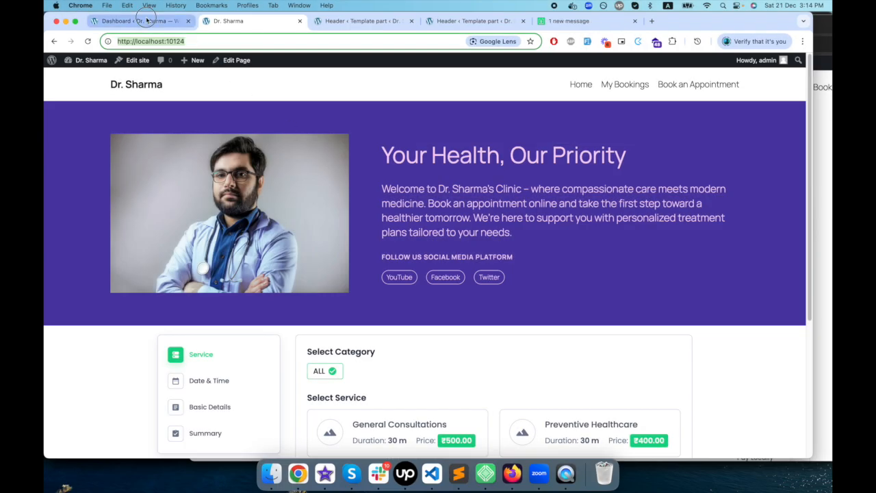
# - Open the Email Log in the WordPress admin and preview the administrator's Appointment Pending email as HTML
pyautogui.click(140, 20)
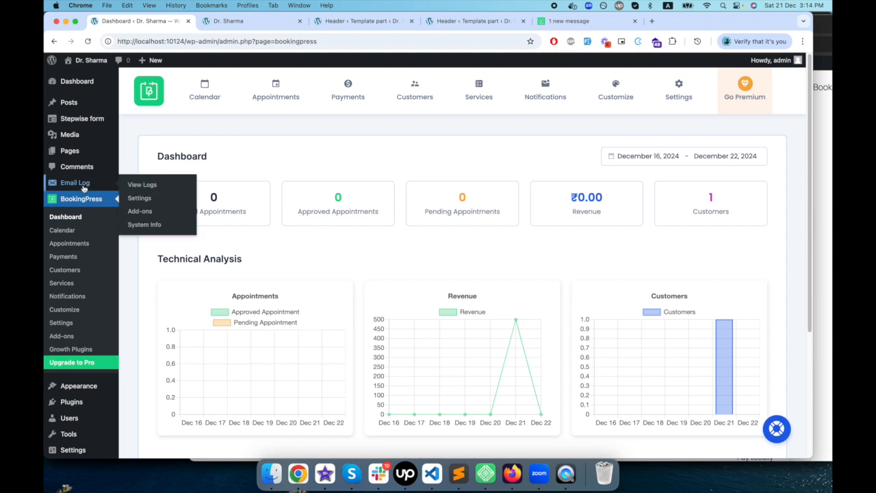
pyautogui.click(81, 186)
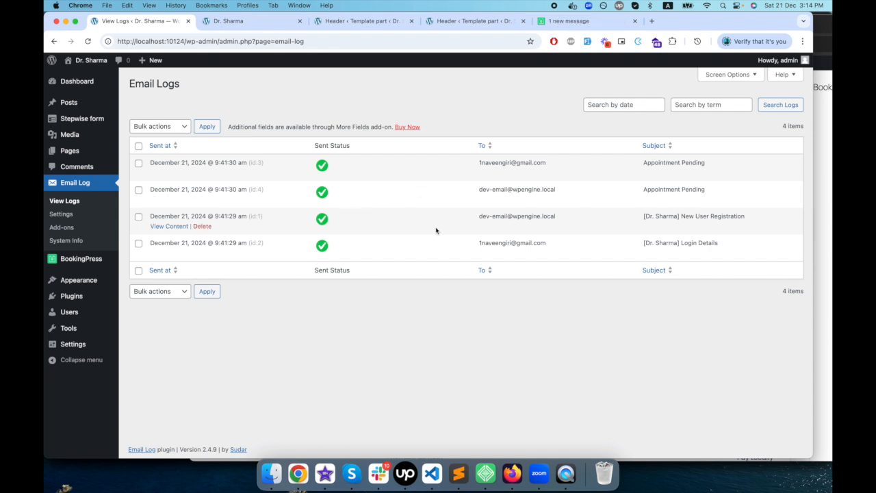
pyautogui.moveTo(473, 217); pyautogui.dragTo(560, 213)
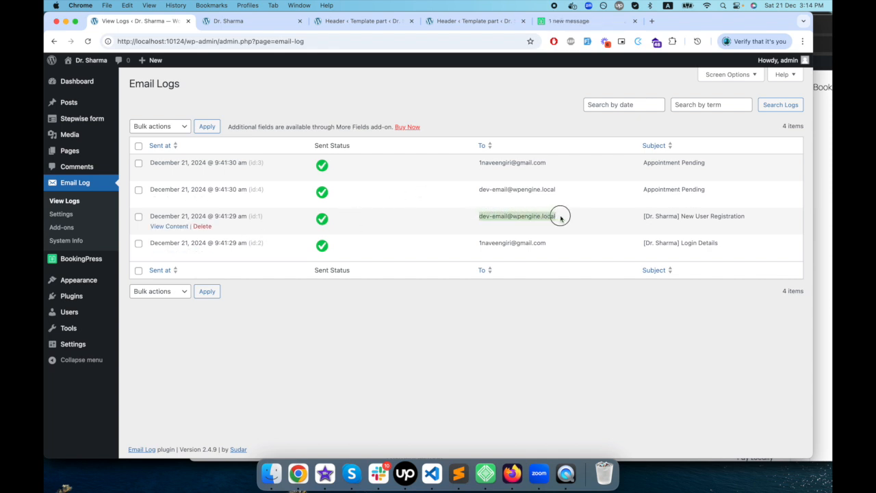
pyautogui.moveTo(474, 190); pyautogui.dragTo(557, 189)
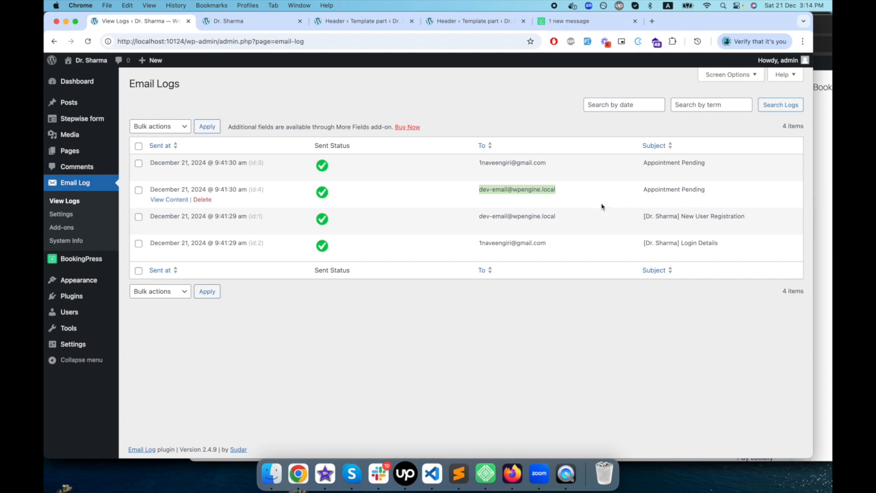
pyautogui.click(169, 199)
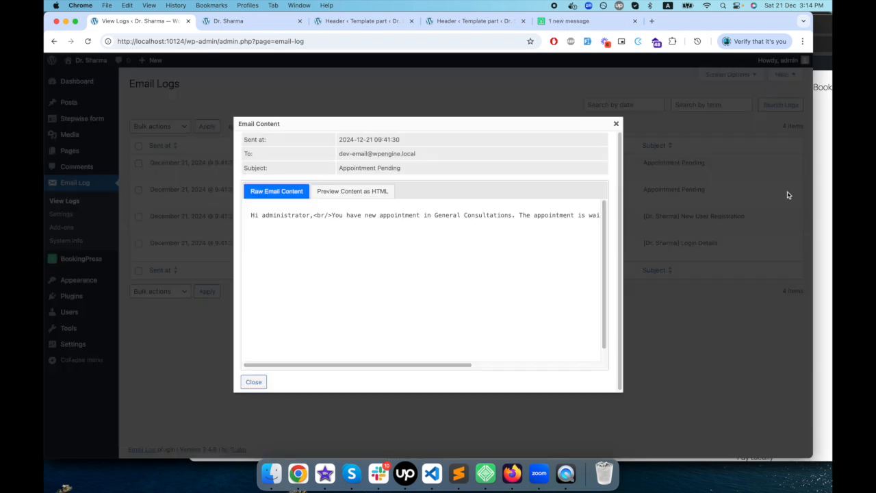
pyautogui.click(372, 191)
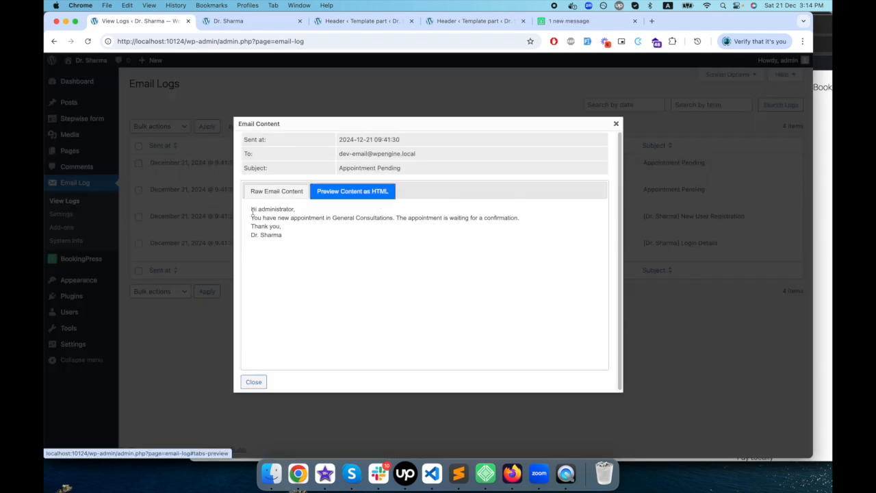
pyautogui.click(664, 163)
# - Preview the customer's Appointment Pending email as HTML in the email log, read its message and close it
pyautogui.moveTo(479, 162); pyautogui.dragTo(538, 162)
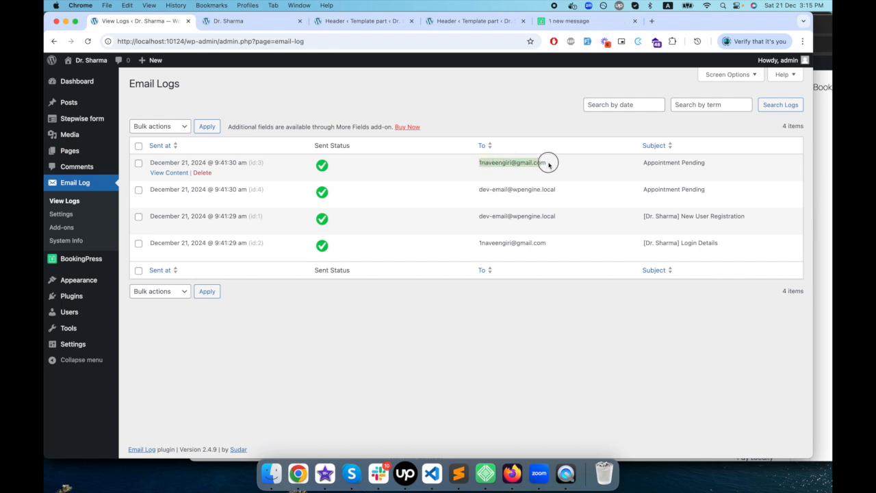
pyautogui.click(154, 173)
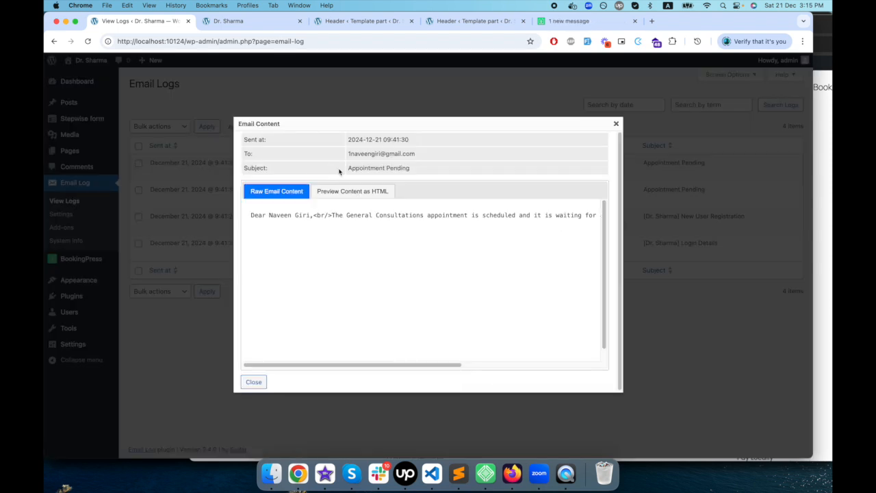
pyautogui.click(356, 189)
pyautogui.moveTo(250, 214); pyautogui.dragTo(287, 232)
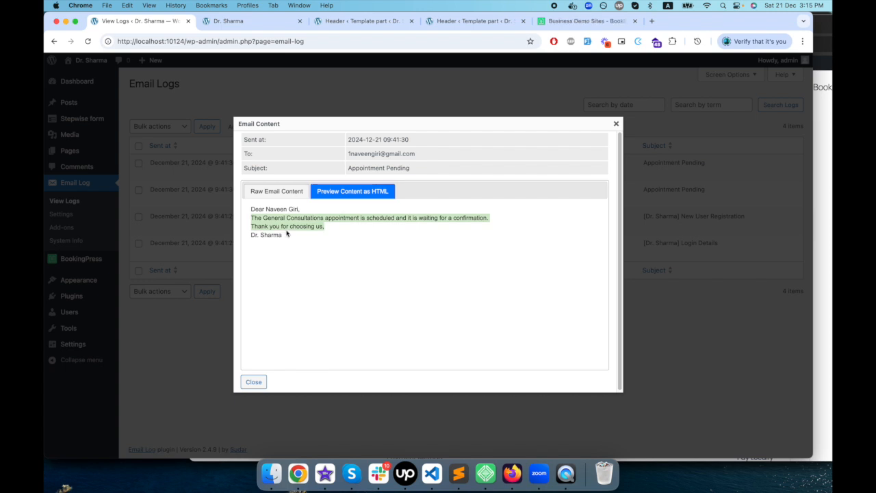
pyautogui.click(616, 123)
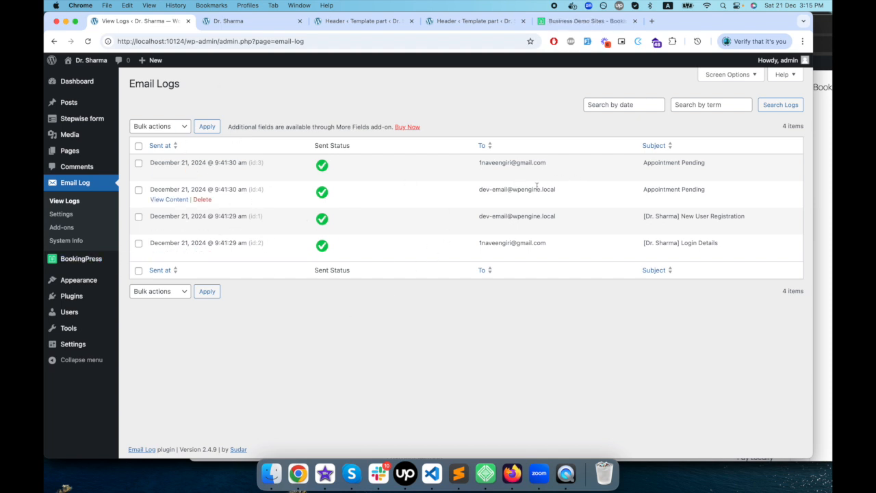
# - Open the BookingPress appointments list and clear its appointment date filter, applying the change to list bookings from all dates
pyautogui.click(92, 261)
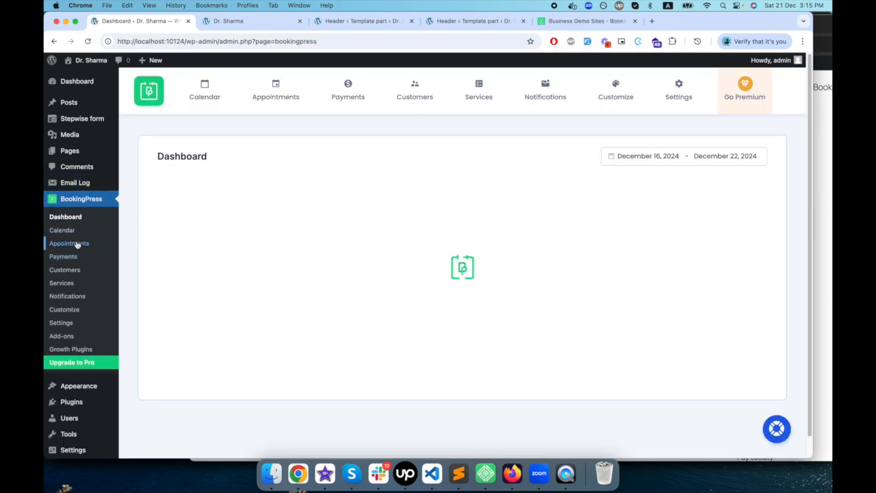
pyautogui.click(72, 243)
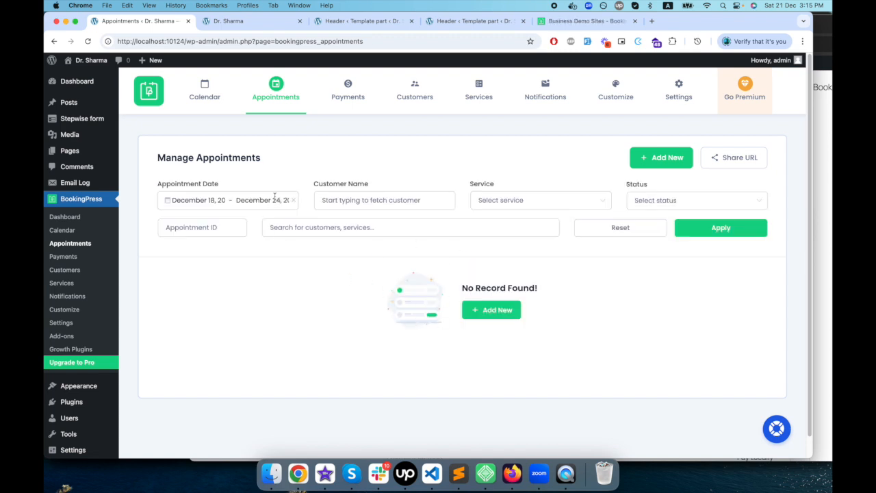
pyautogui.click(268, 199)
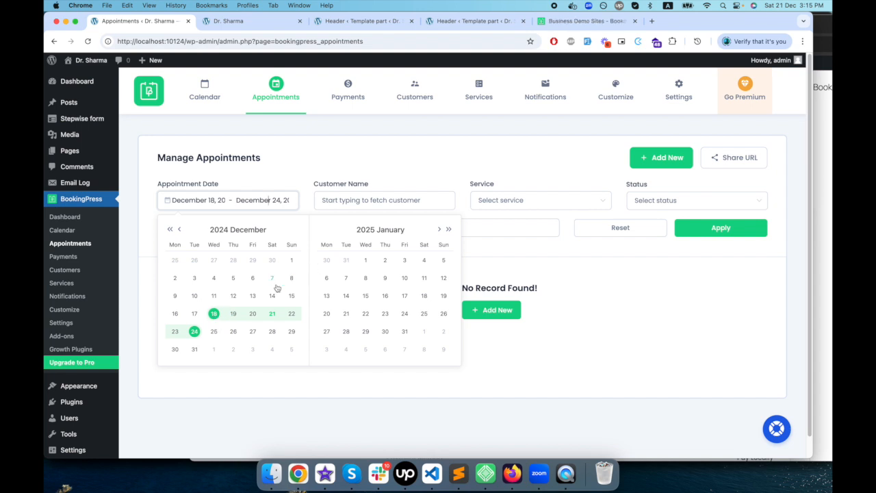
pyautogui.click(293, 200)
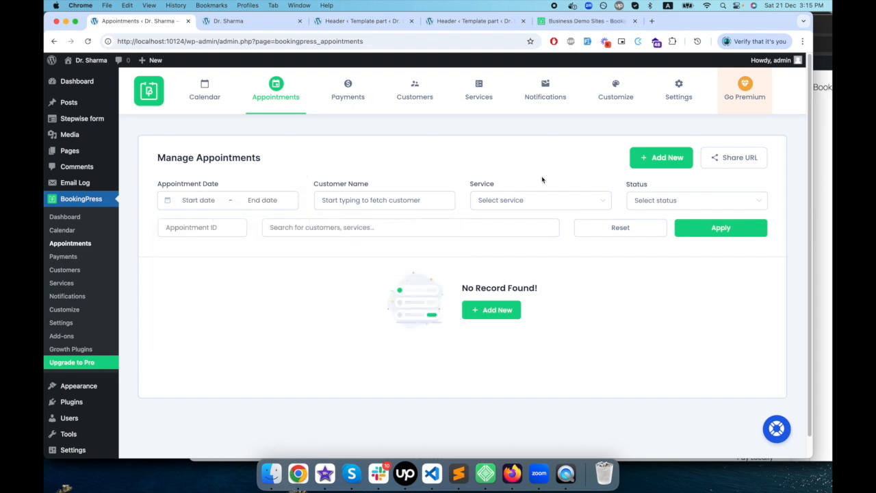
pyautogui.click(719, 230)
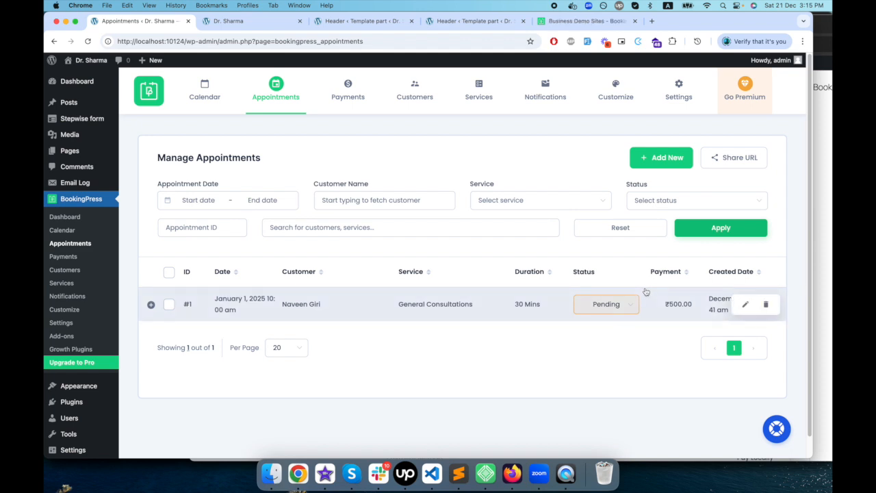
# - Change the status of the General Consultations appointment on January 1, 2025 to Approved
pyautogui.click(633, 310)
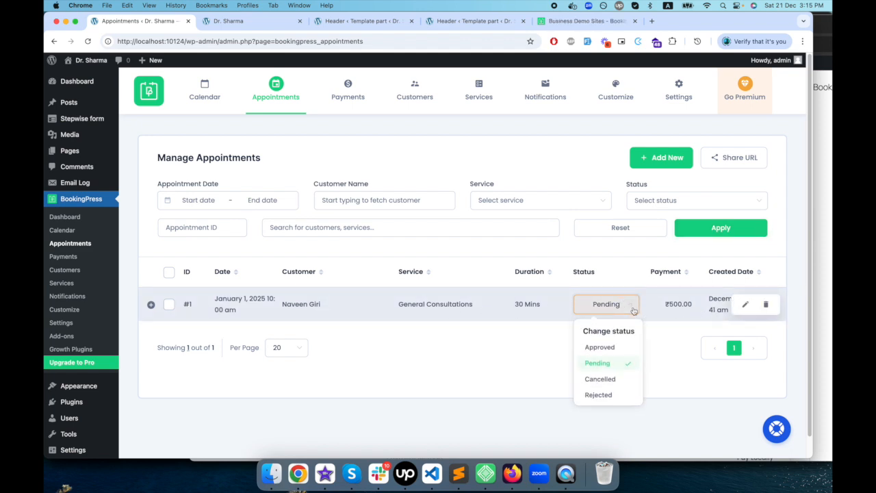
pyautogui.click(619, 343)
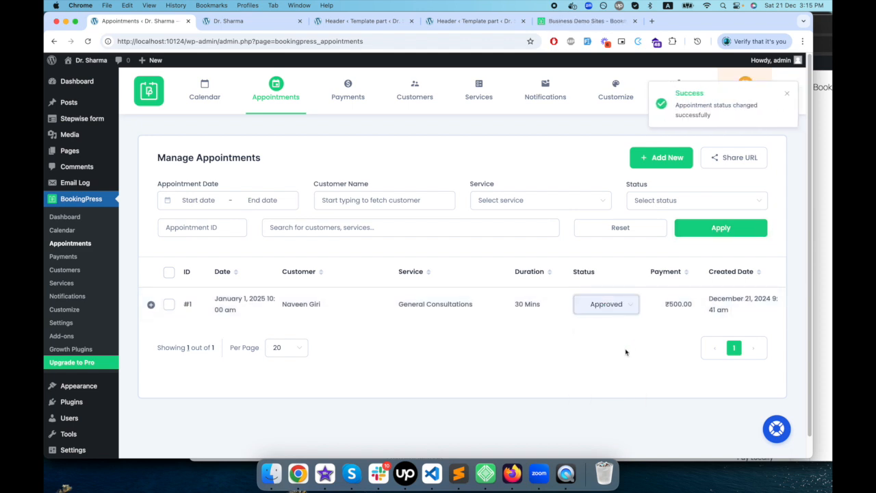